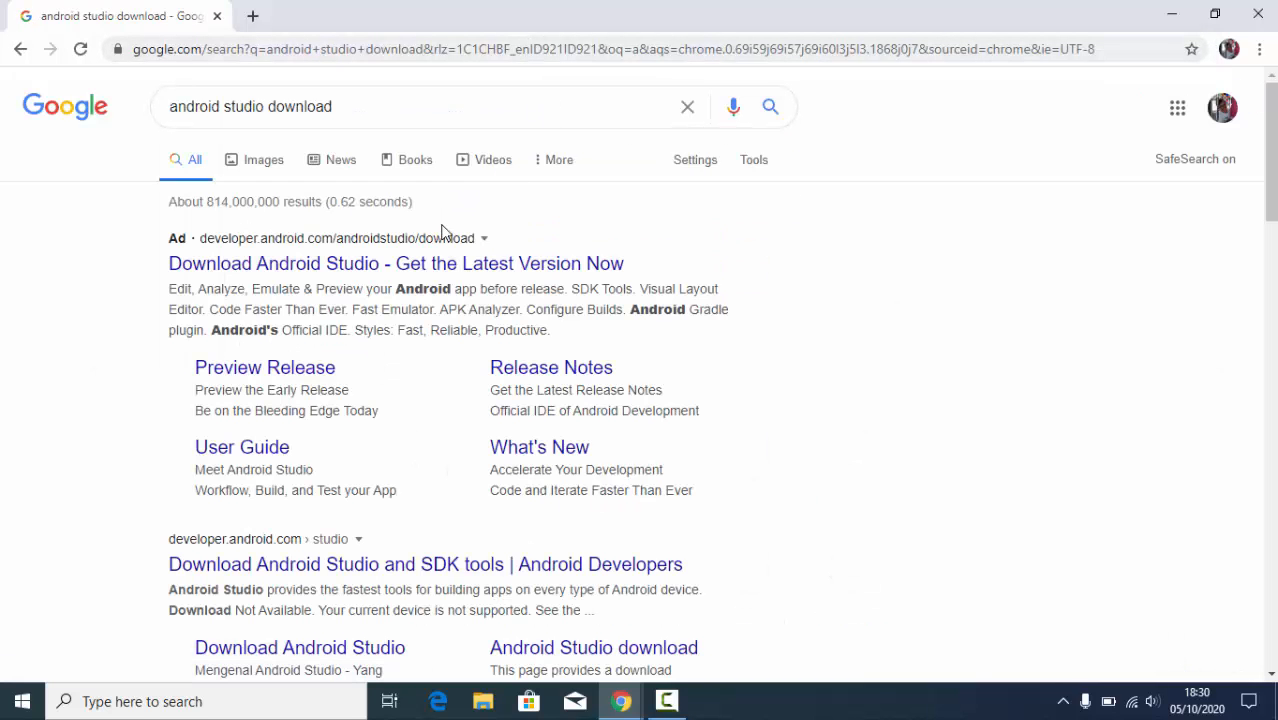
- Download Android Studio for Windows from the official developer.android.com page, declining the survey and accepting the terms and conditions
left_click(412, 266)
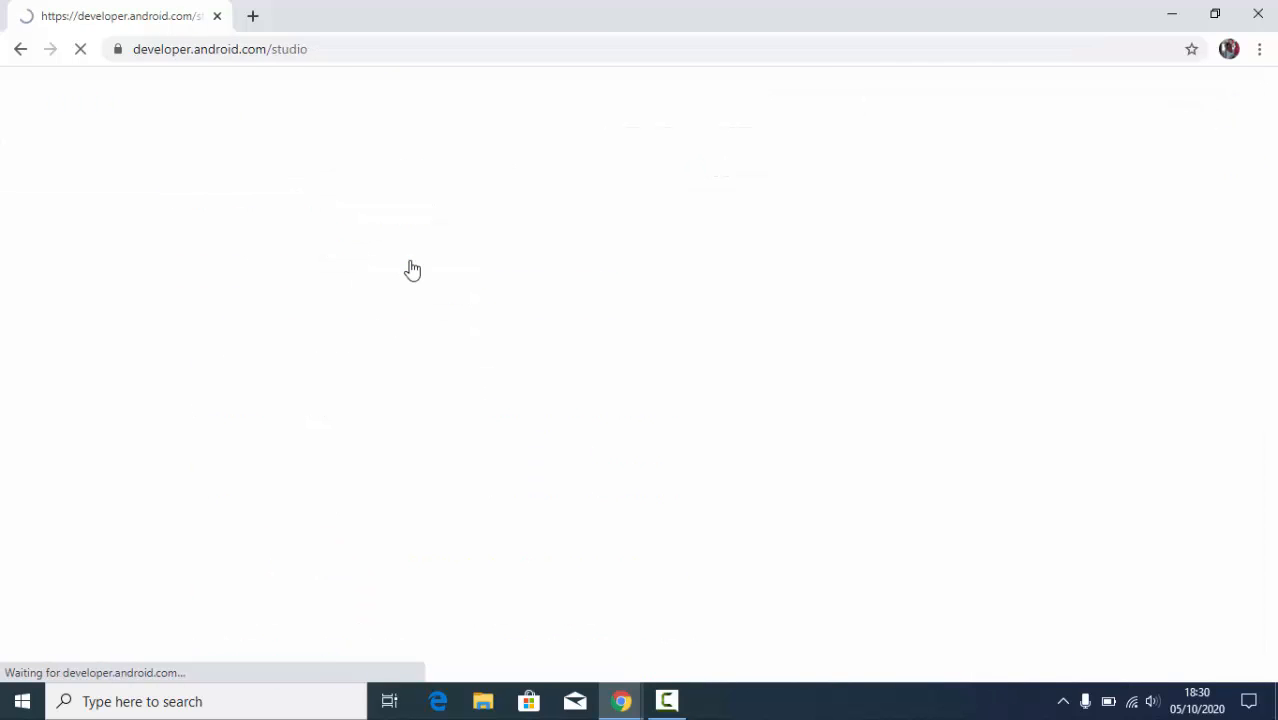
scroll(512, 308, "down", 2)
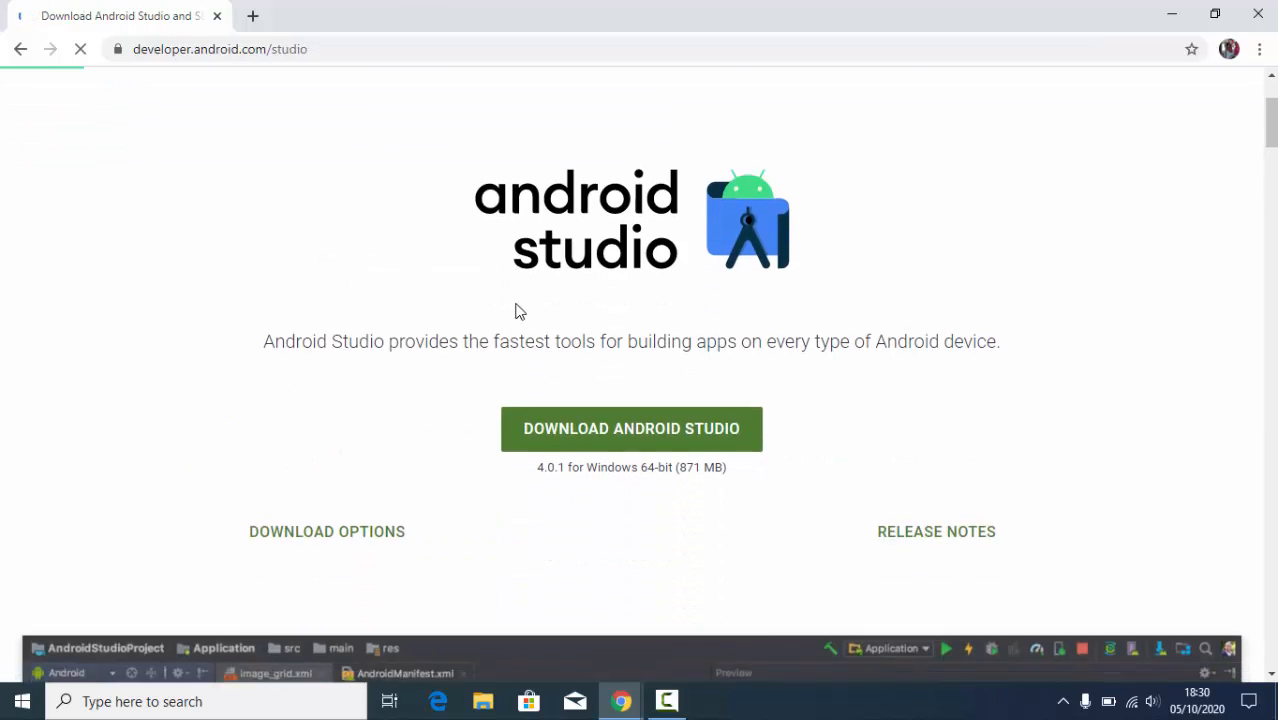
left_click(679, 430)
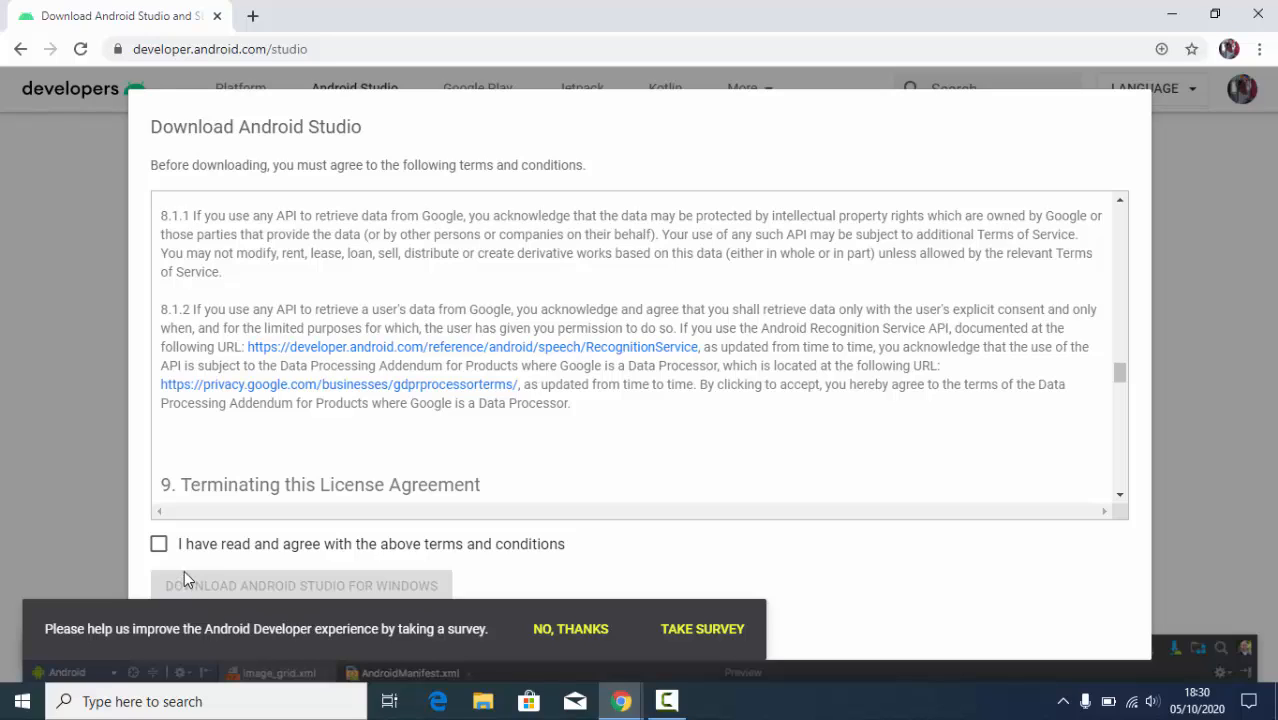
left_click(555, 630)
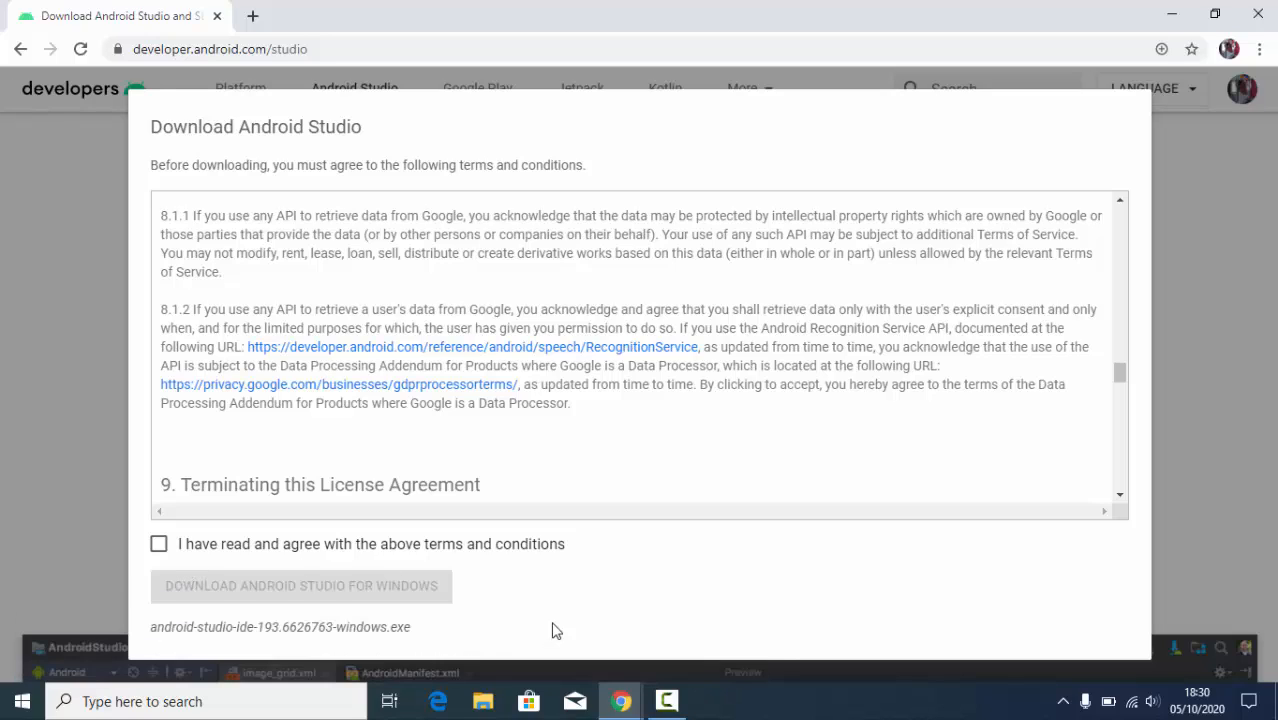
left_click(159, 545)
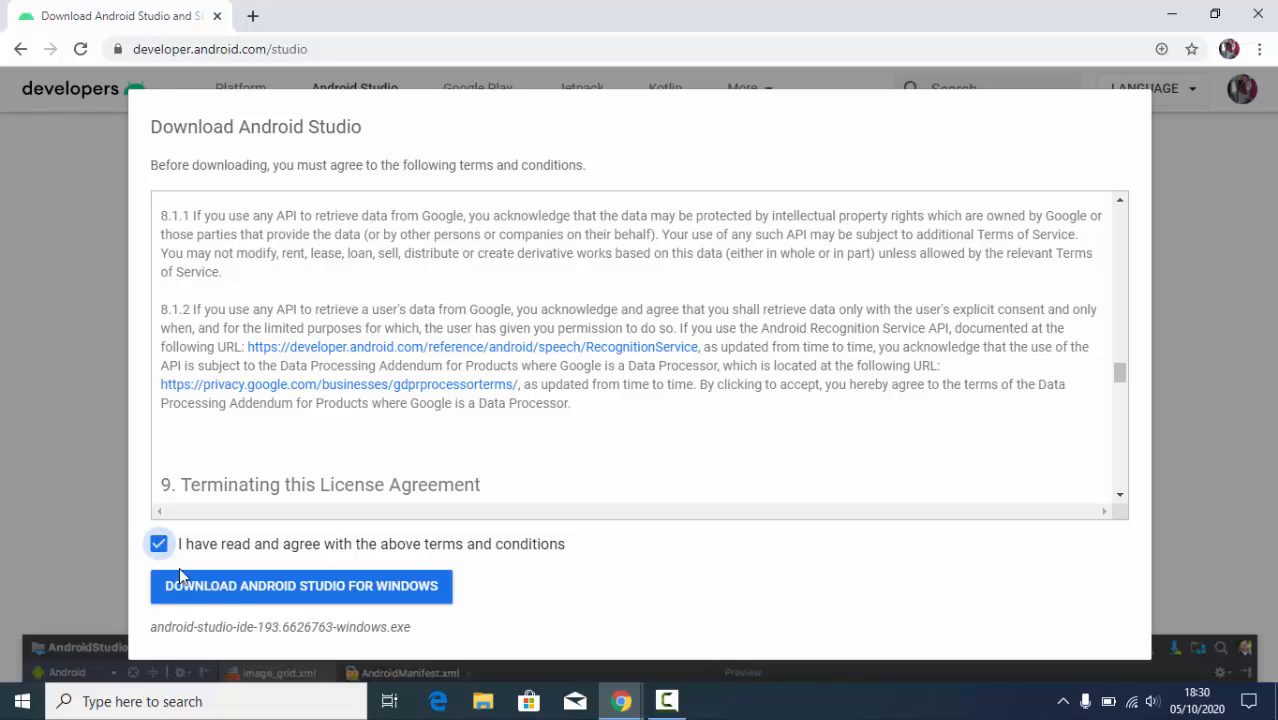
left_click(335, 590)
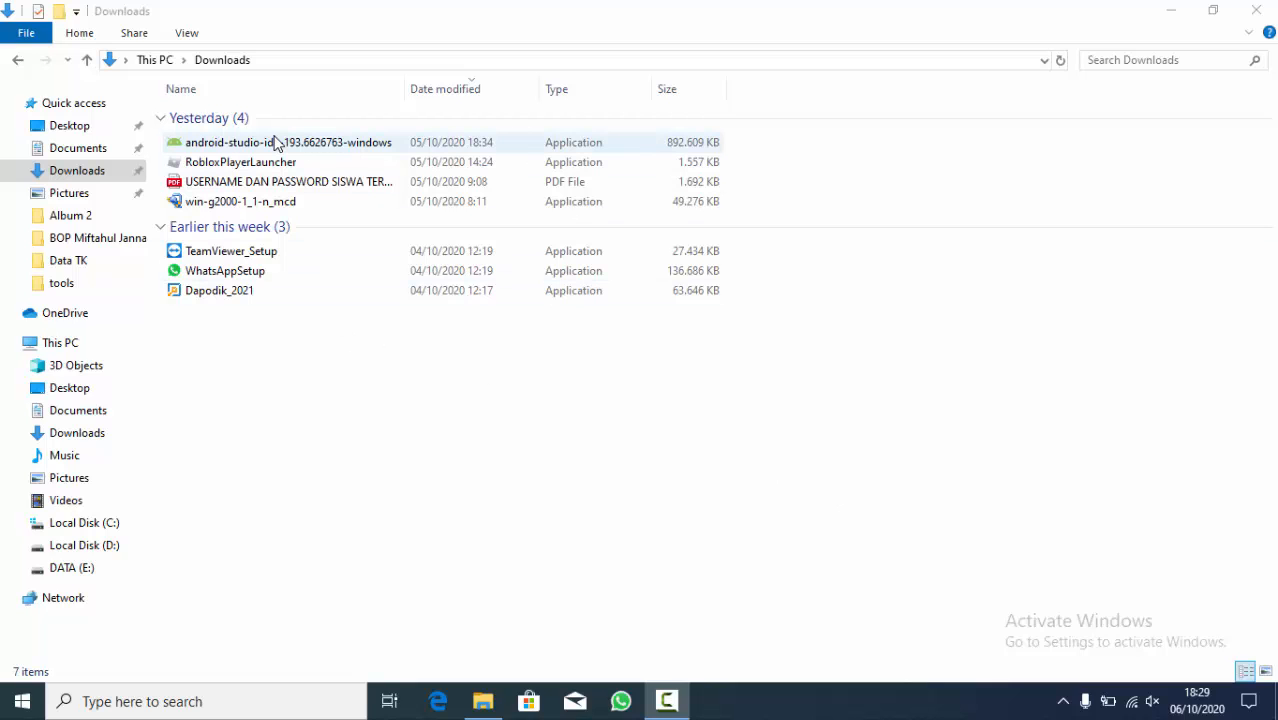
- Launch the android-studio-ide-193.6626763-windows installer from the Downloads folder and minimize the folder window
right_click(278, 143)
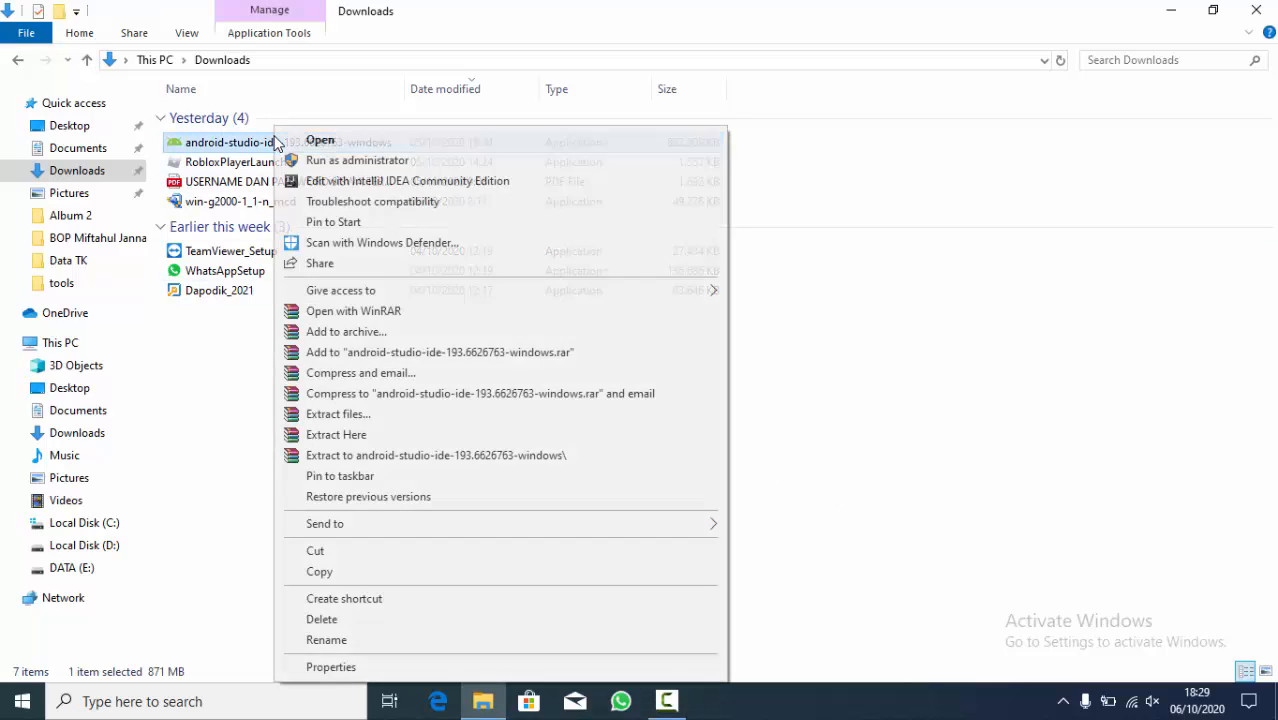
left_click(286, 142)
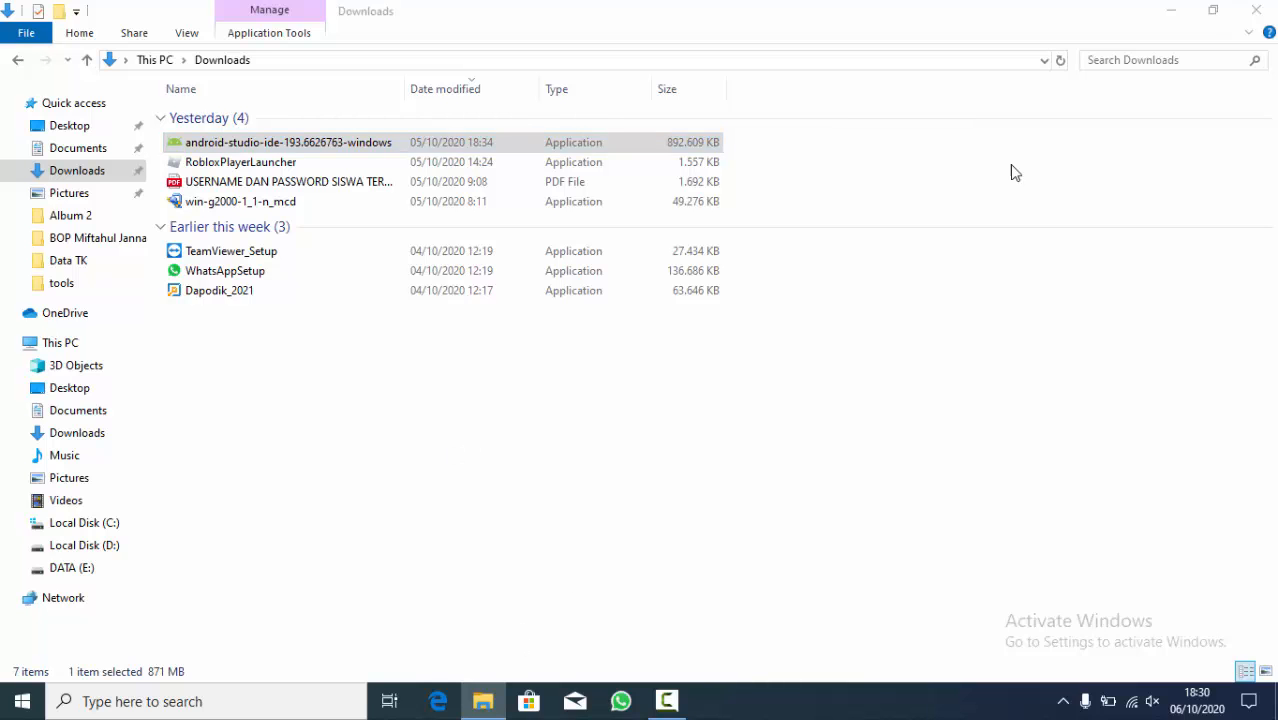
left_click(1166, 12)
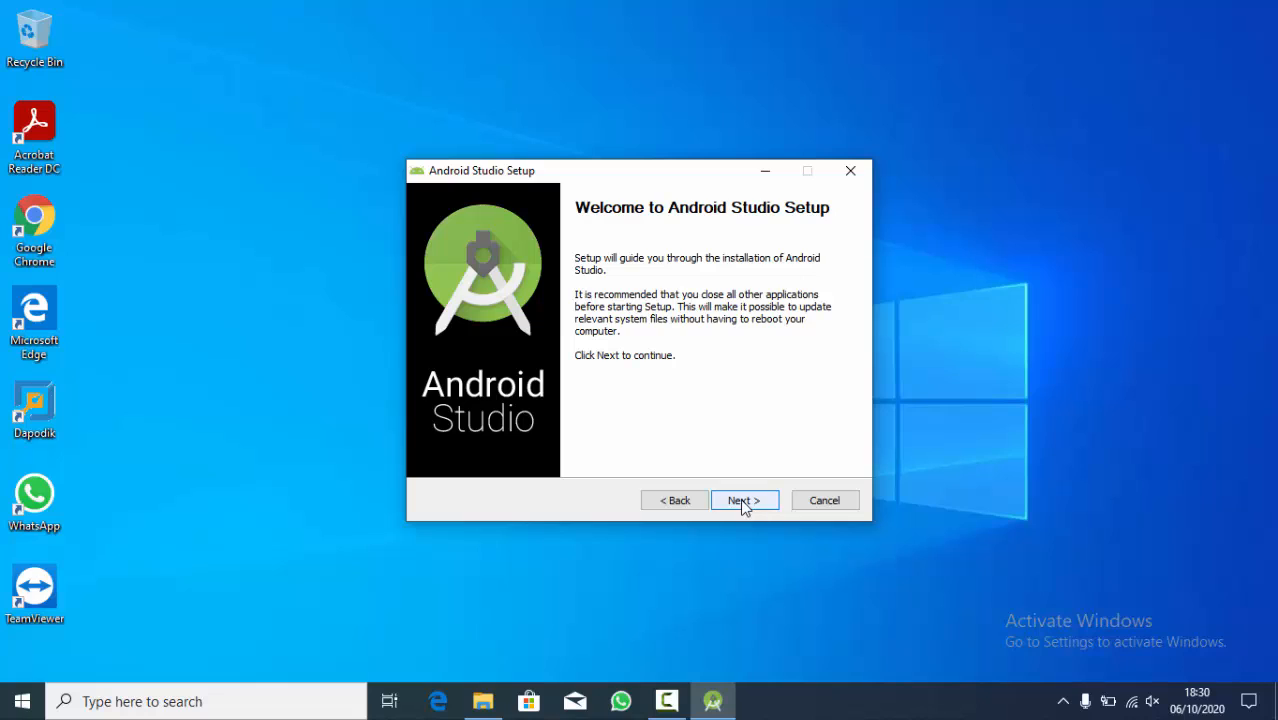
- Install Android Studio with the Android Virtual Device component, keeping the default installation location and the Android Studio Start Menu folder
left_click(743, 502)
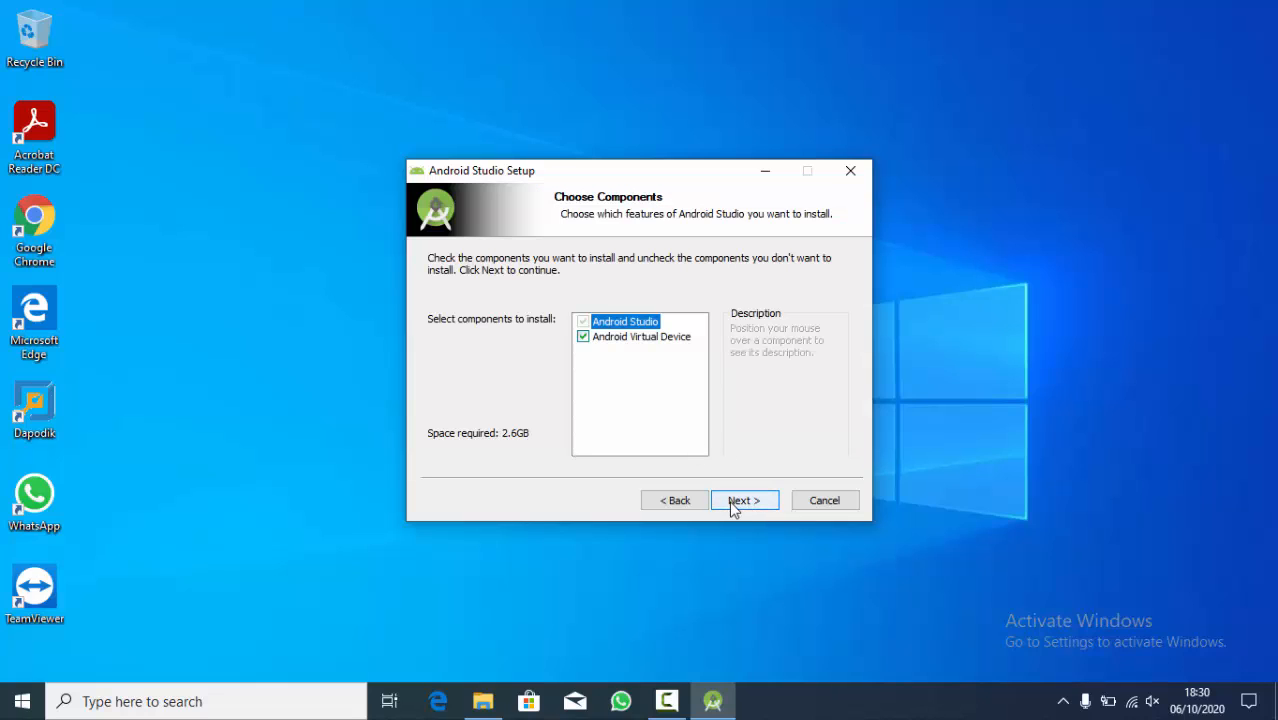
left_click(731, 503)
left_click(731, 503)
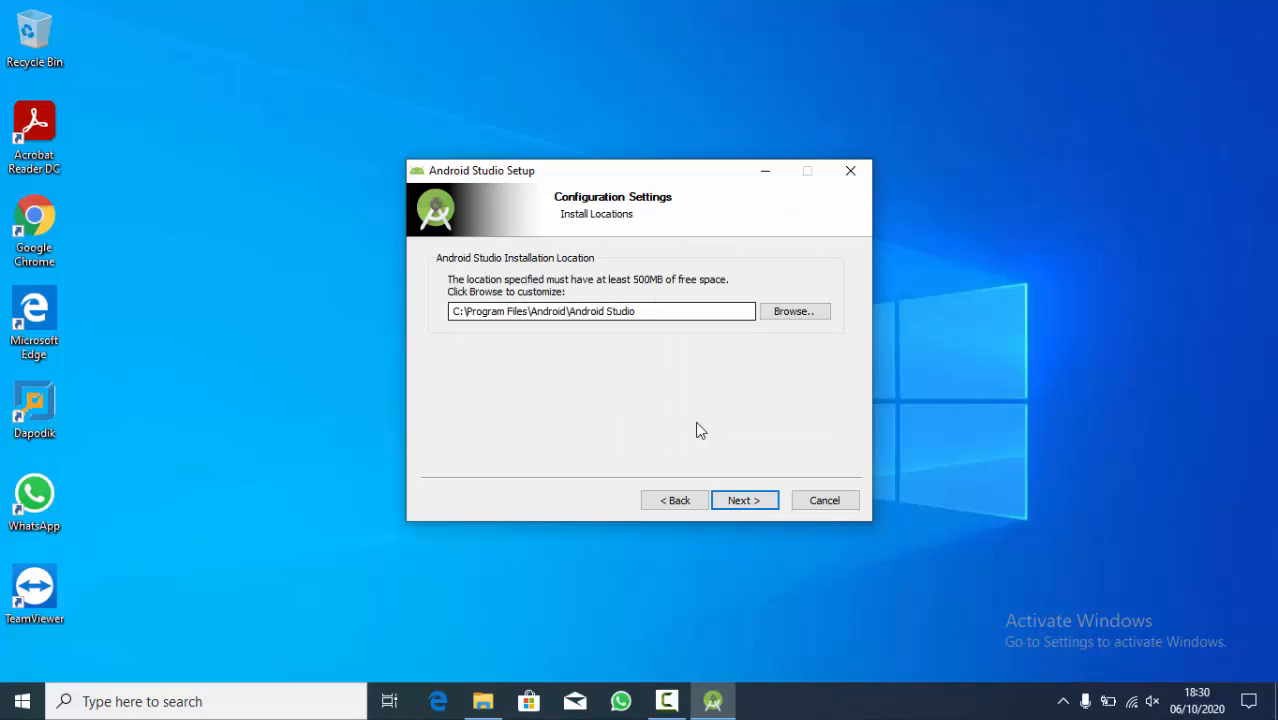
left_click(735, 506)
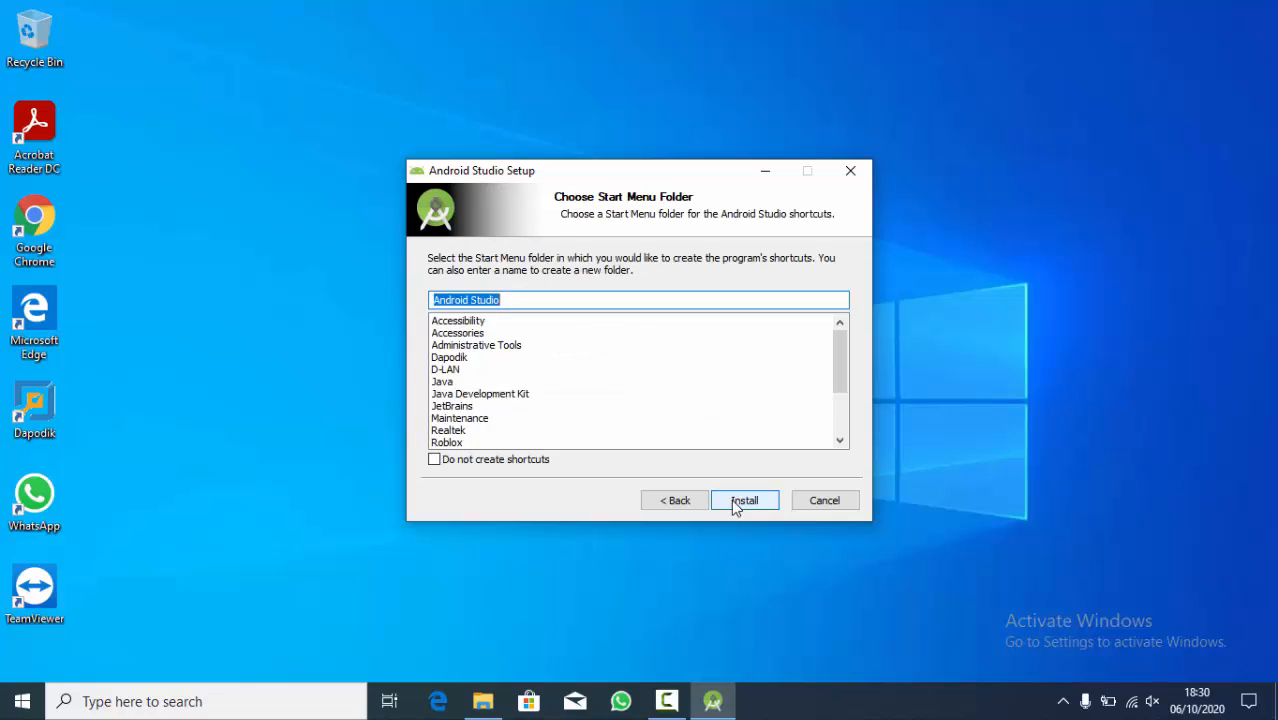
left_click(742, 502)
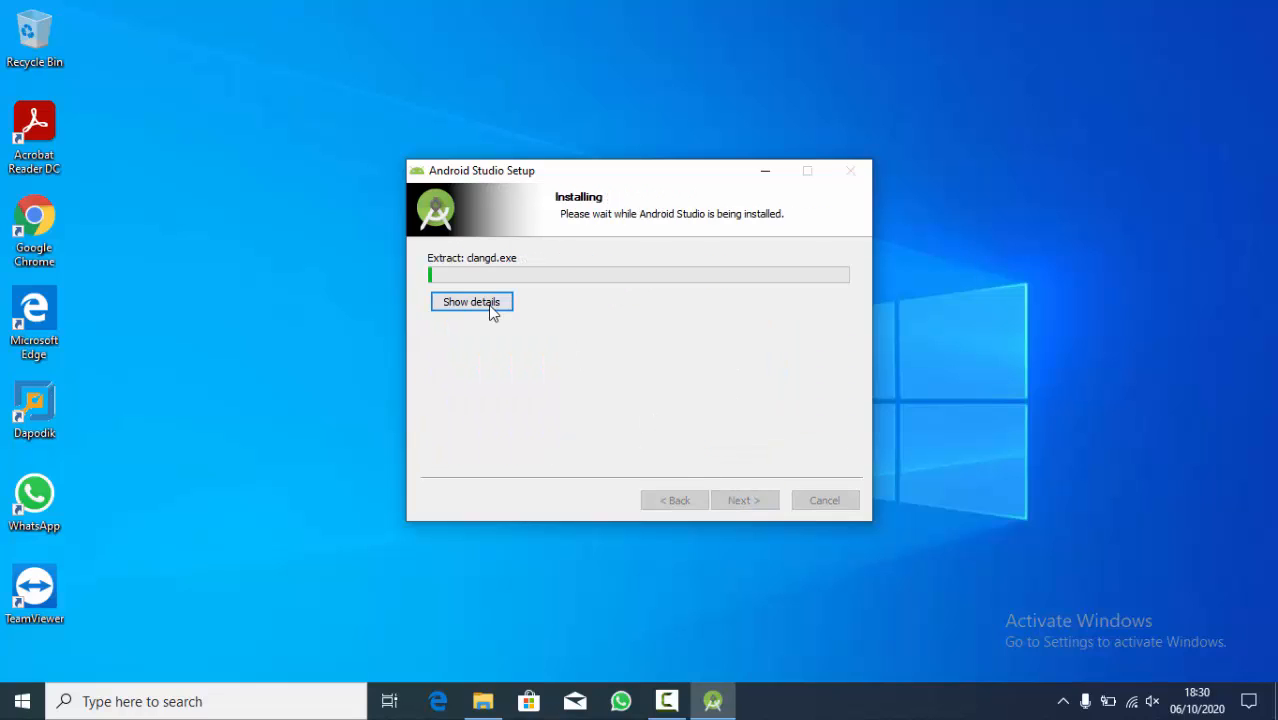
- Show the installation details, finish the setup and start Android Studio
left_click(489, 306)
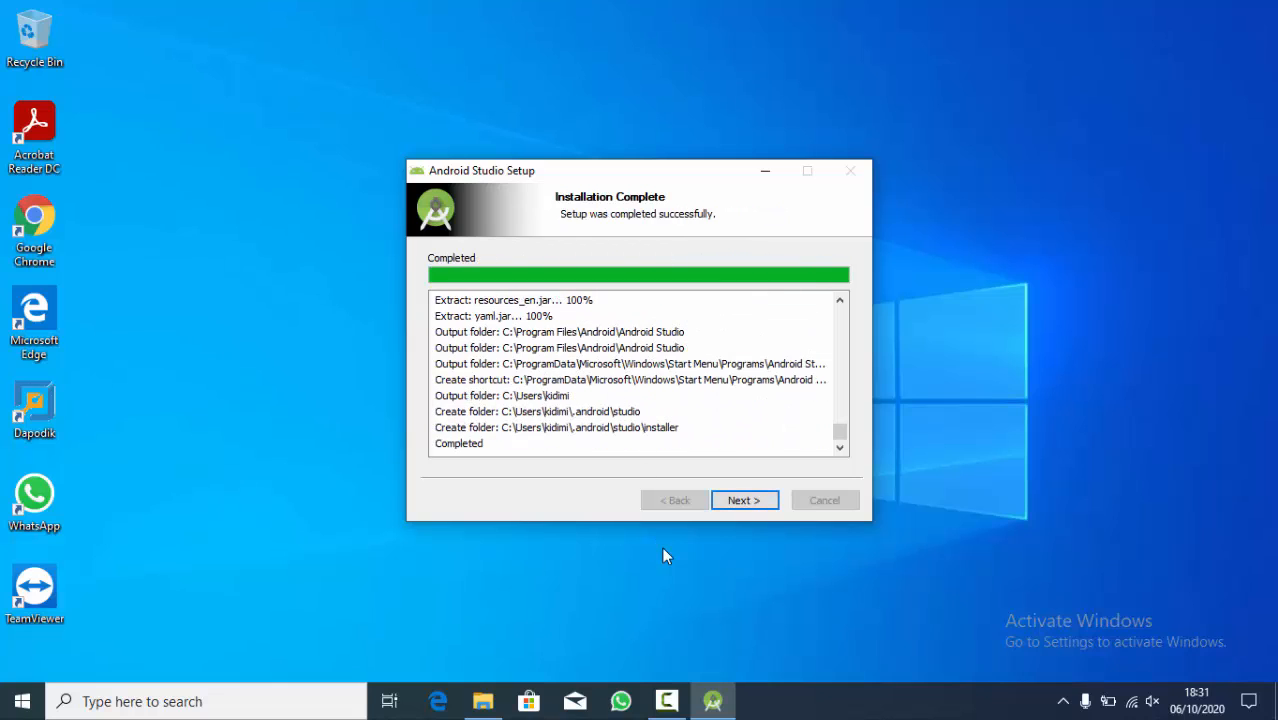
left_click(777, 503)
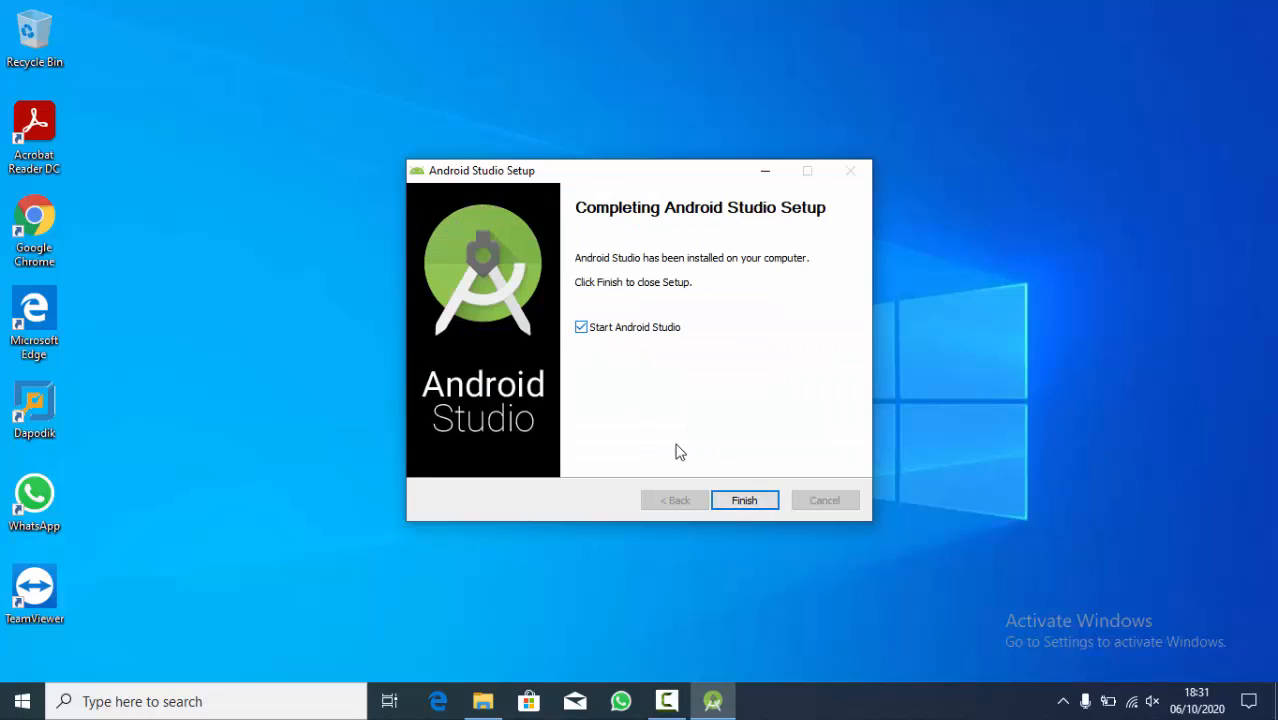
left_click(731, 503)
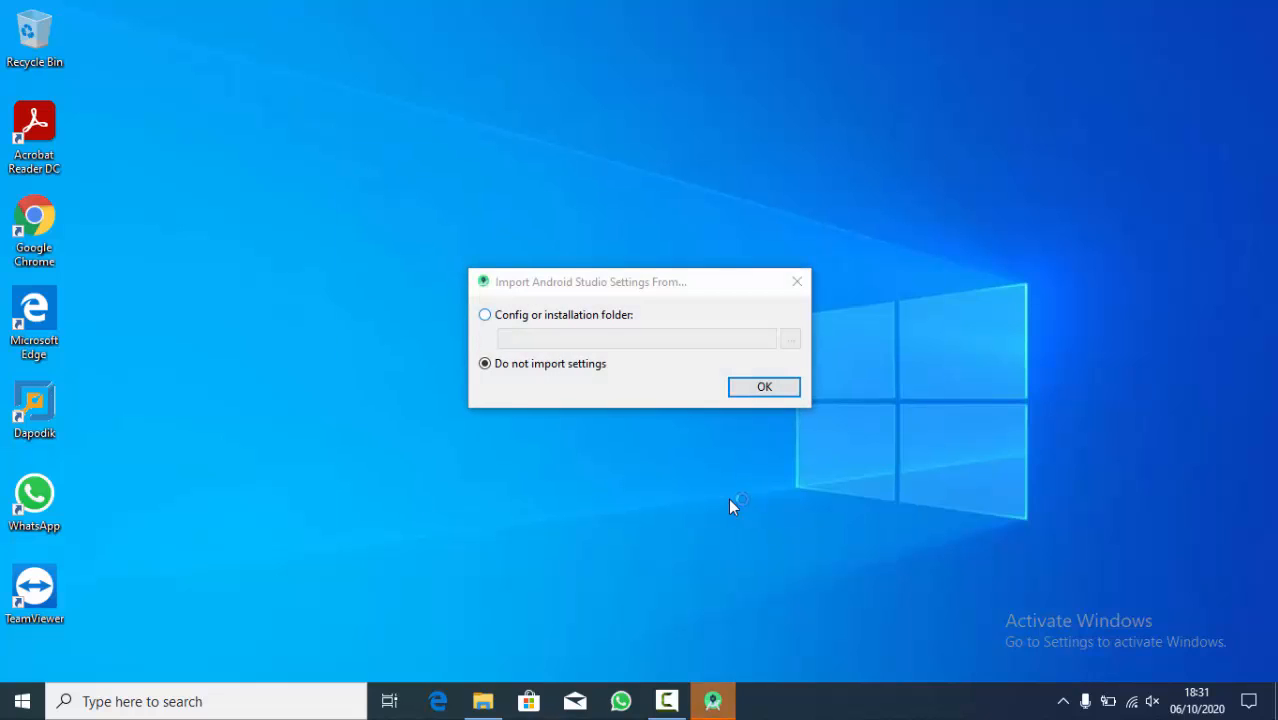
- Choose not to import previous settings and decline sending usage statistics to Google
left_click(533, 364)
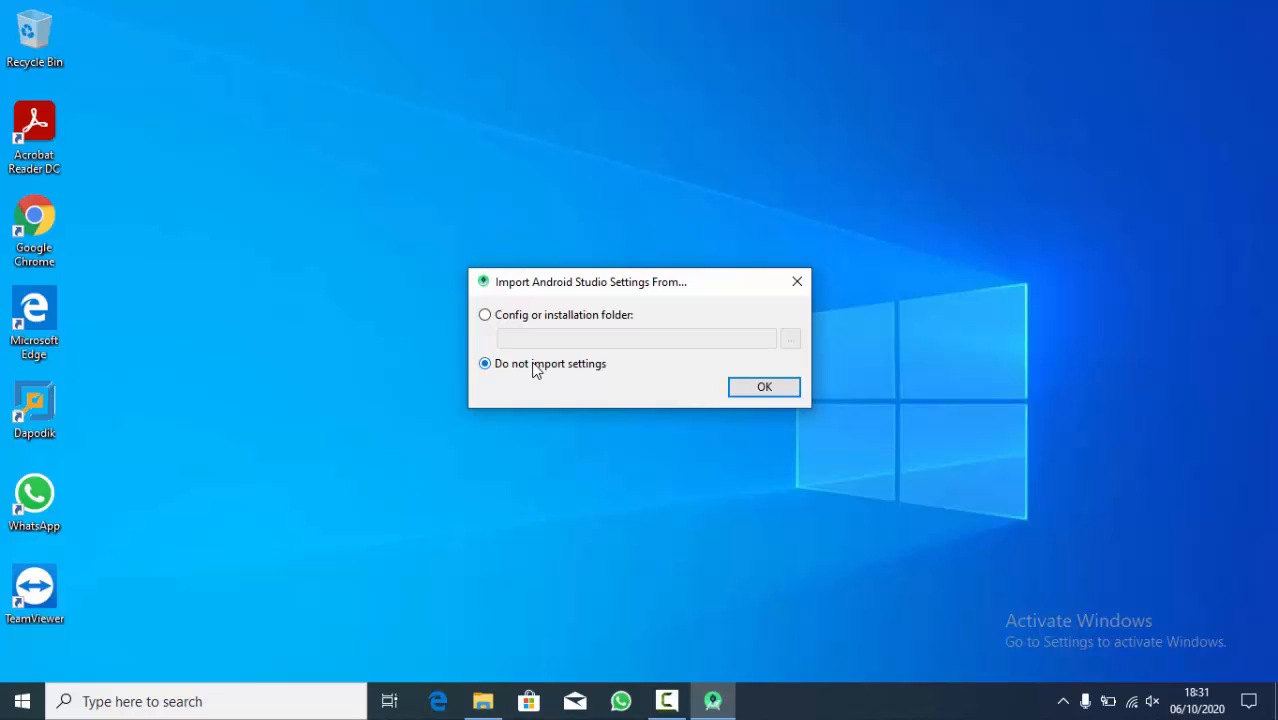
left_click(758, 389)
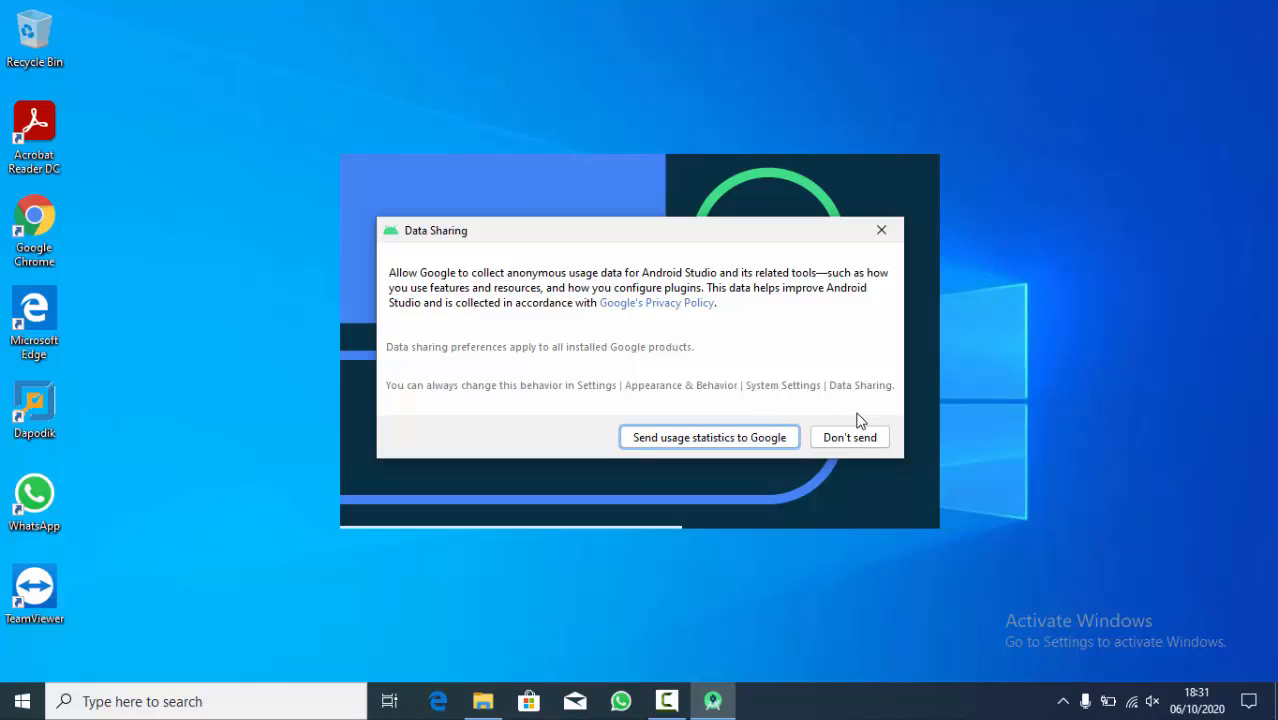
left_click(863, 444)
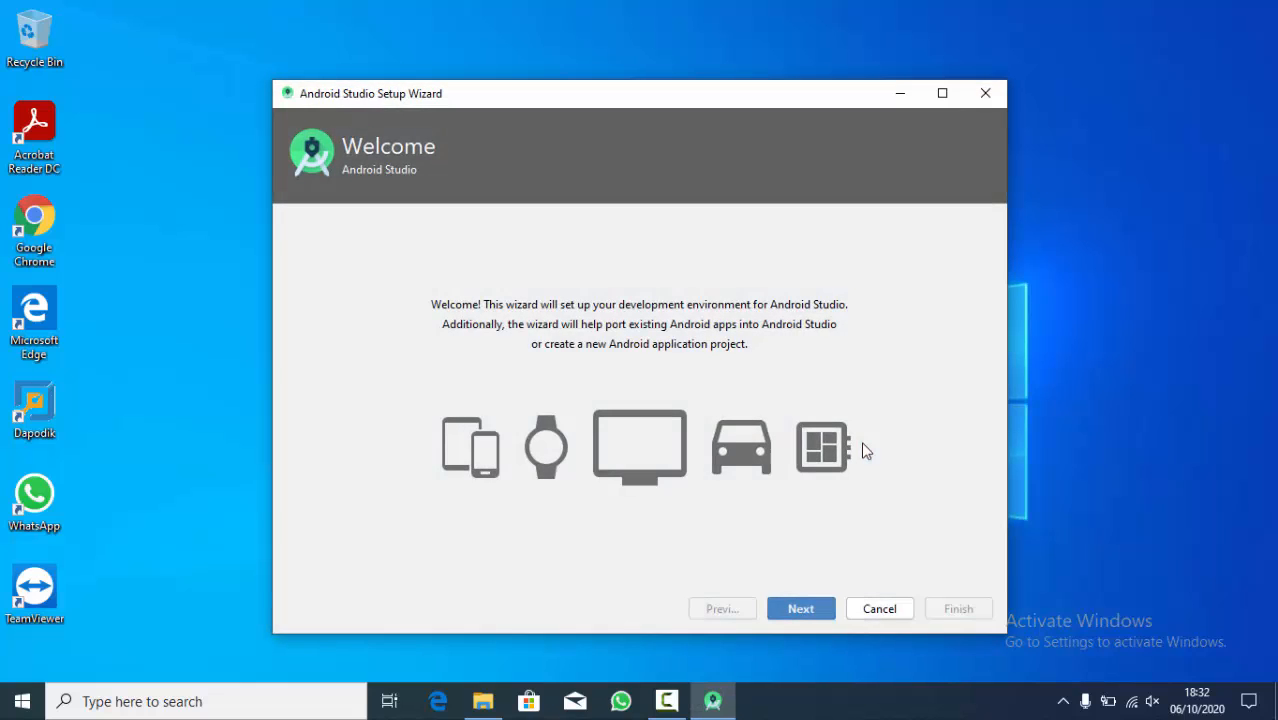
- Choose the Standard install type and the Light UI theme in the setup wizard
left_click(827, 609)
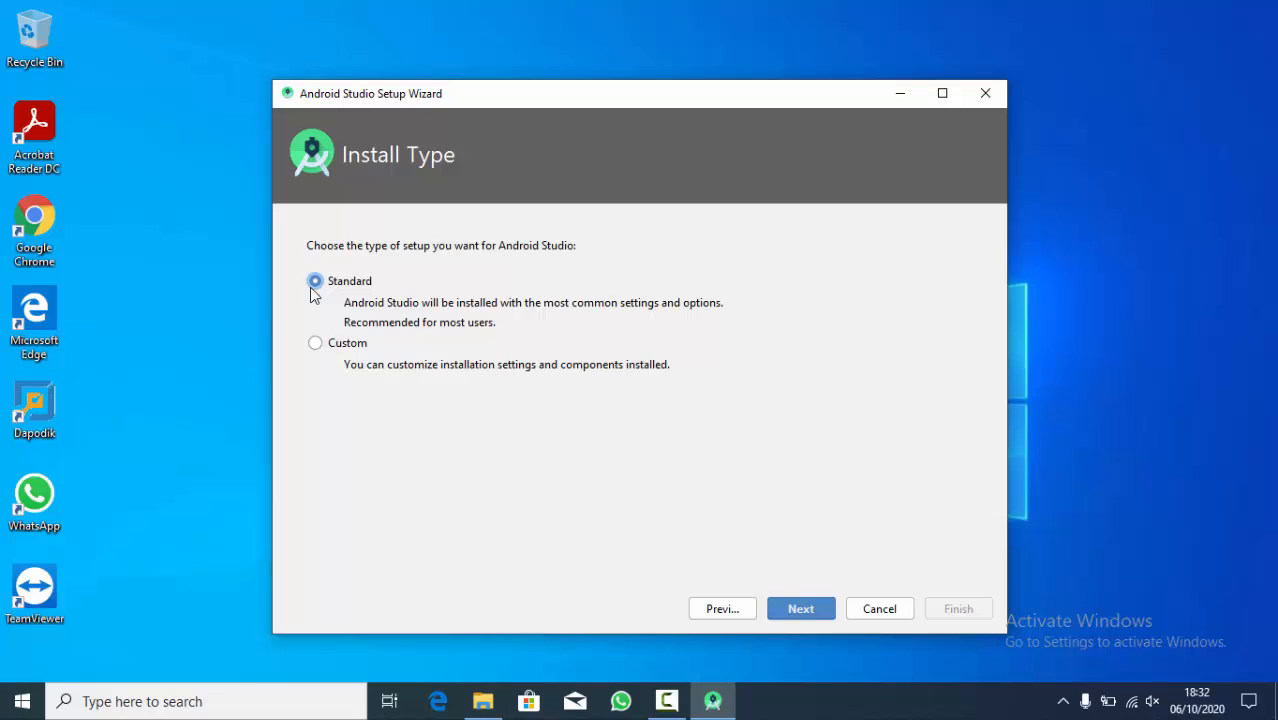
left_click(788, 604)
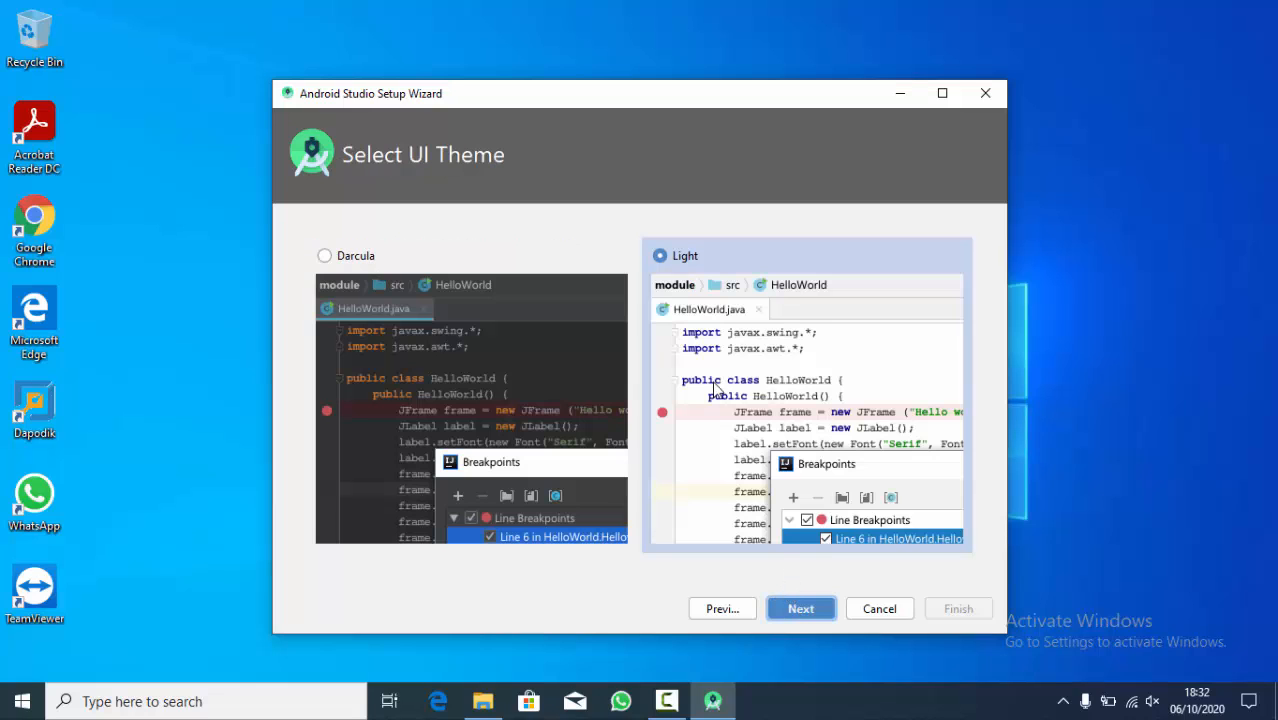
left_click(334, 257)
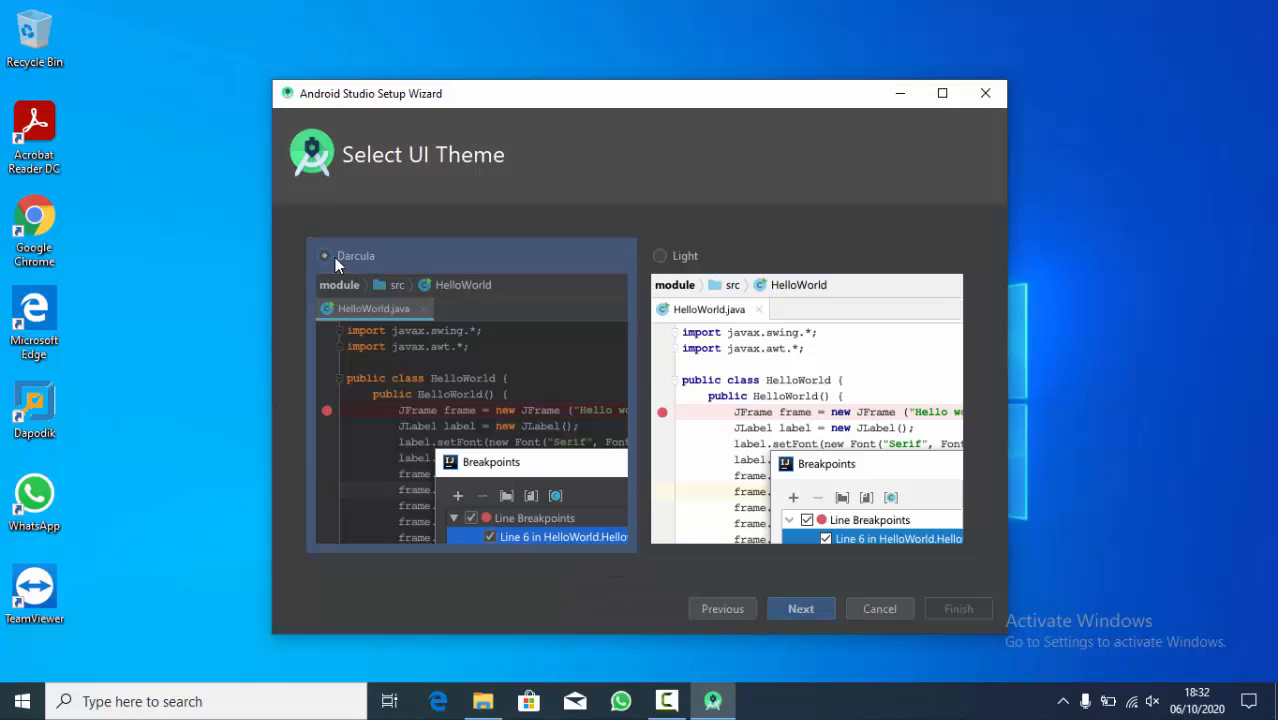
left_click(673, 254)
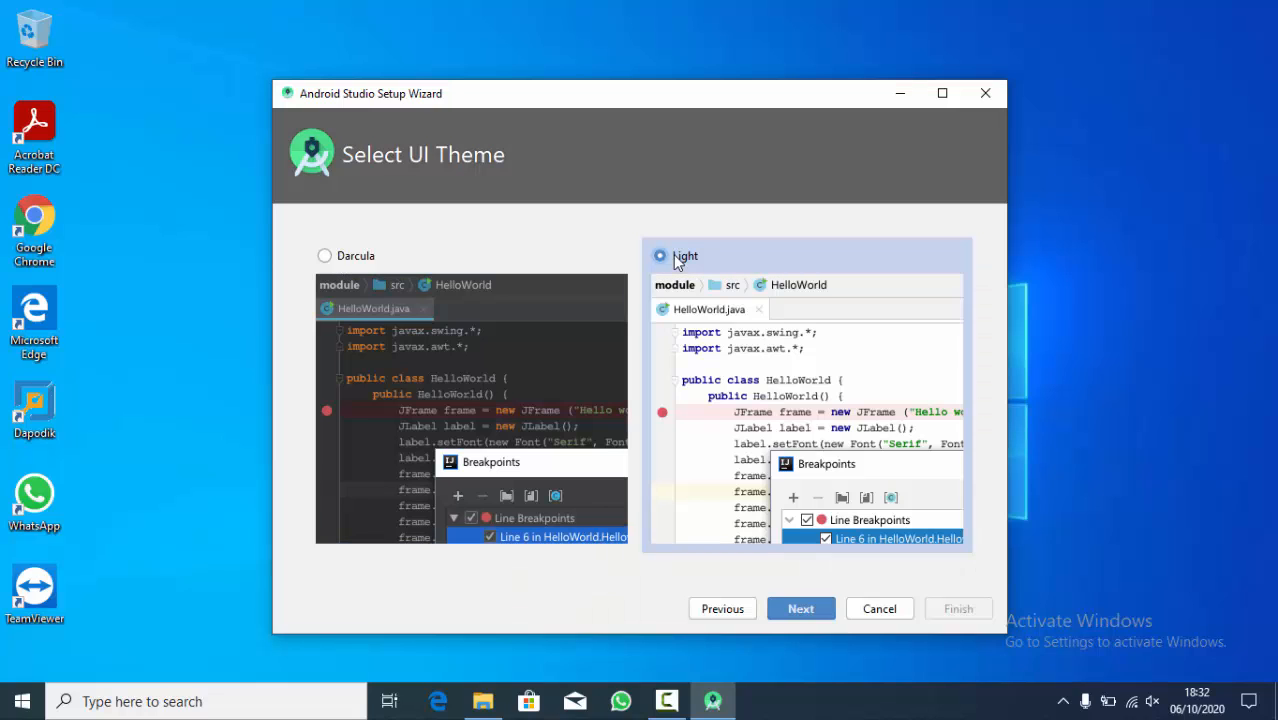
left_click(813, 611)
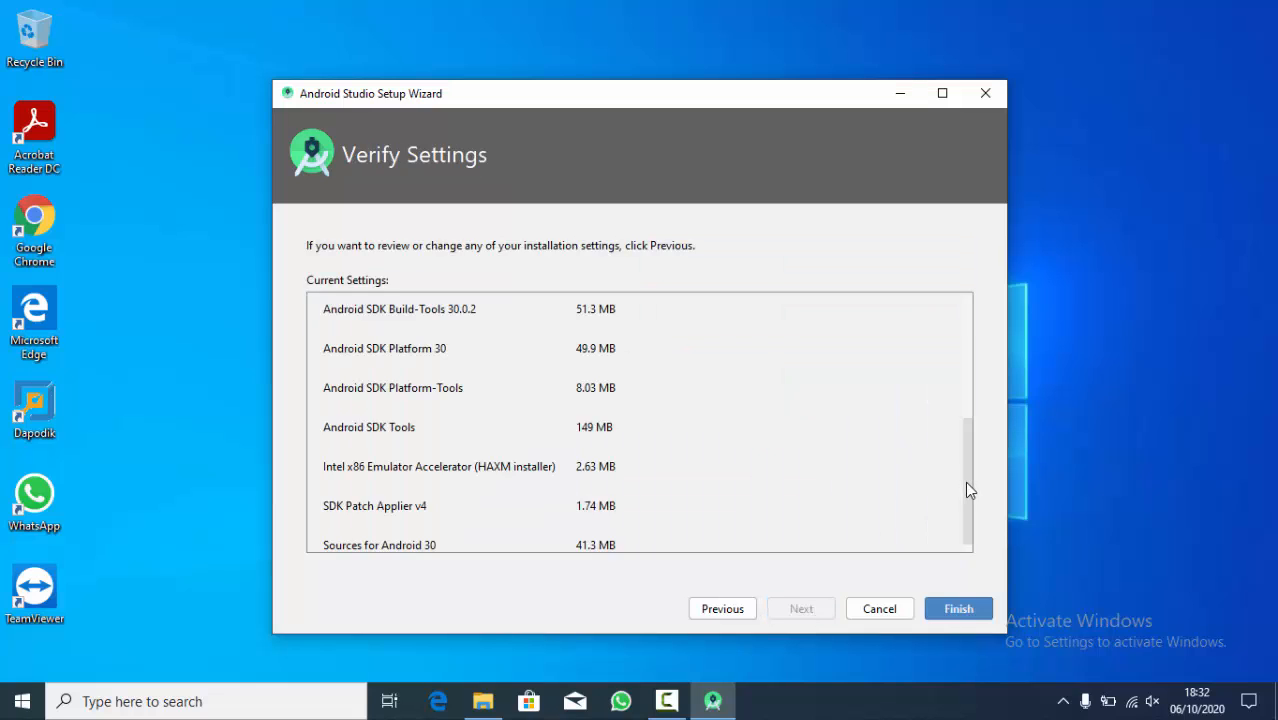
- Review the listed SDK settings, download the components with details shown, and finish the setup wizard
left_click_drag(965, 481, 967, 363)
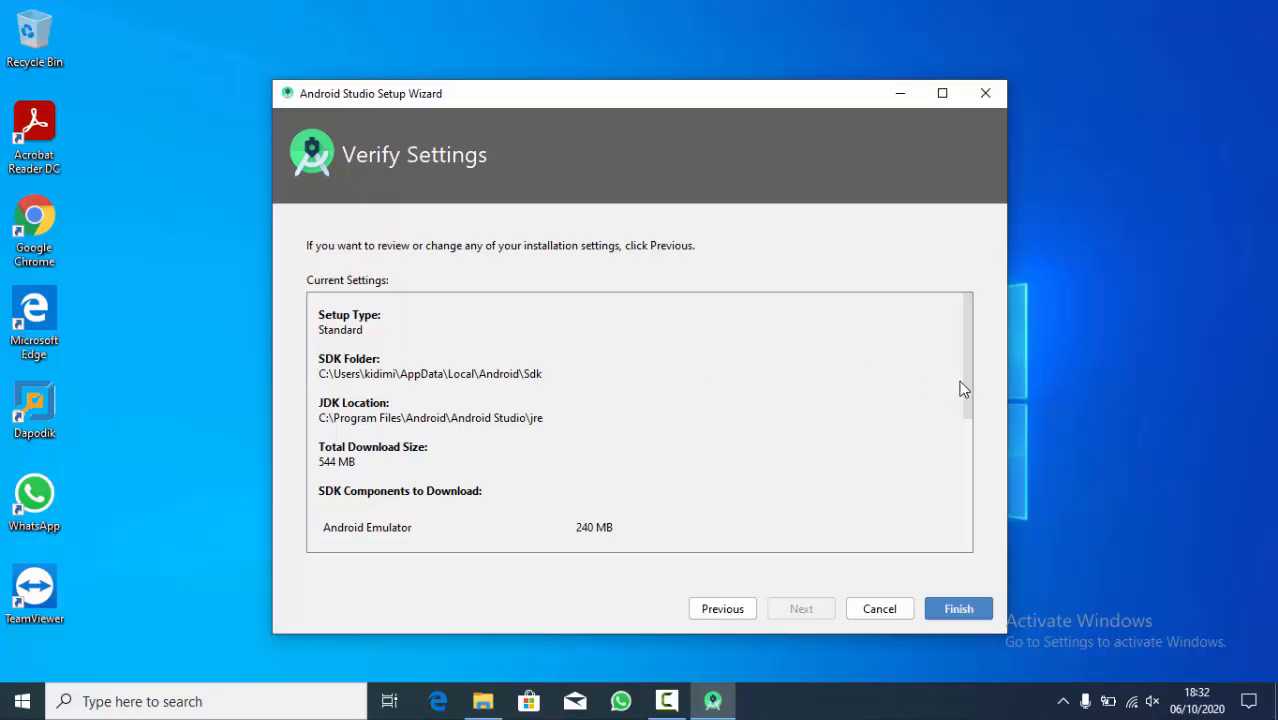
left_click_drag(966, 381, 969, 548)
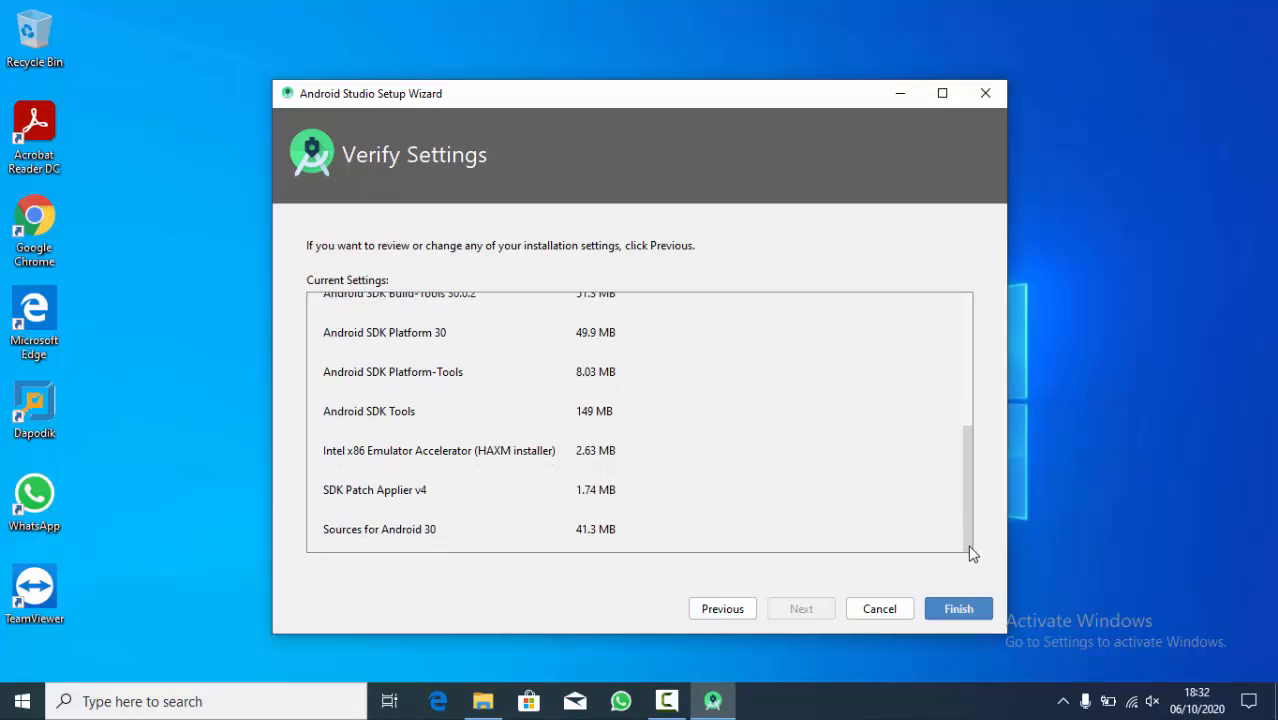
left_click(958, 609)
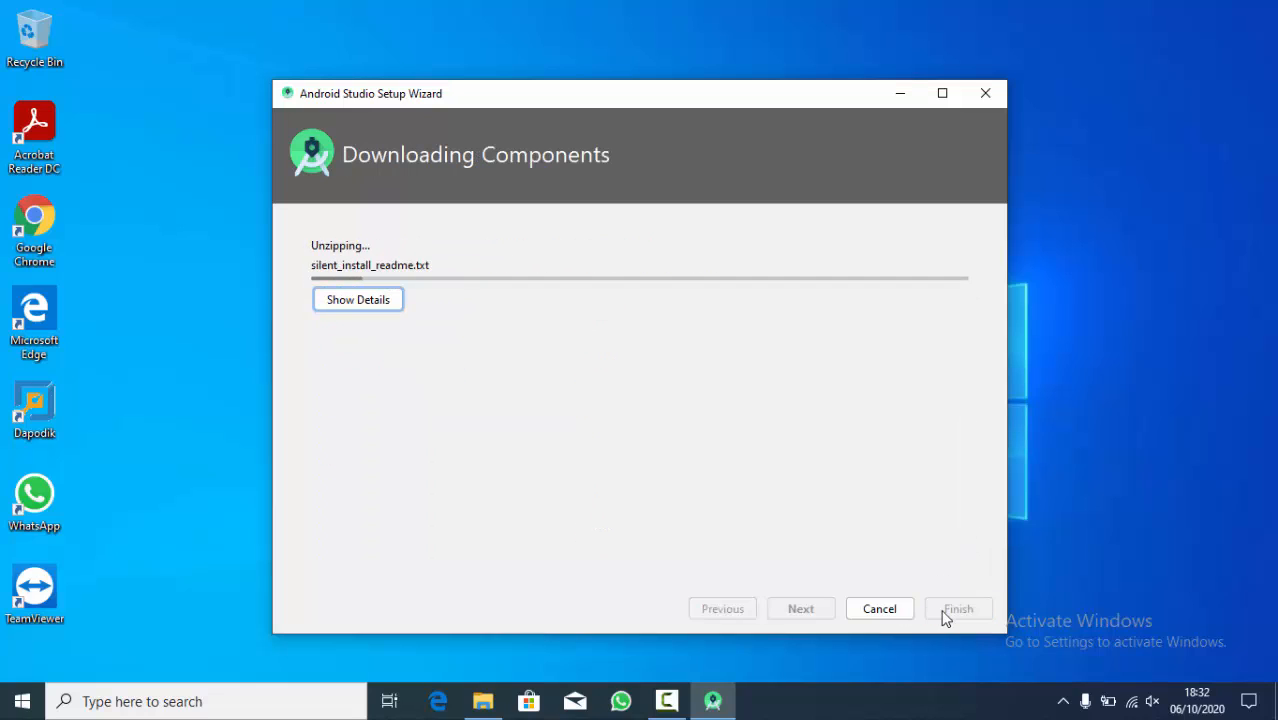
left_click(385, 305)
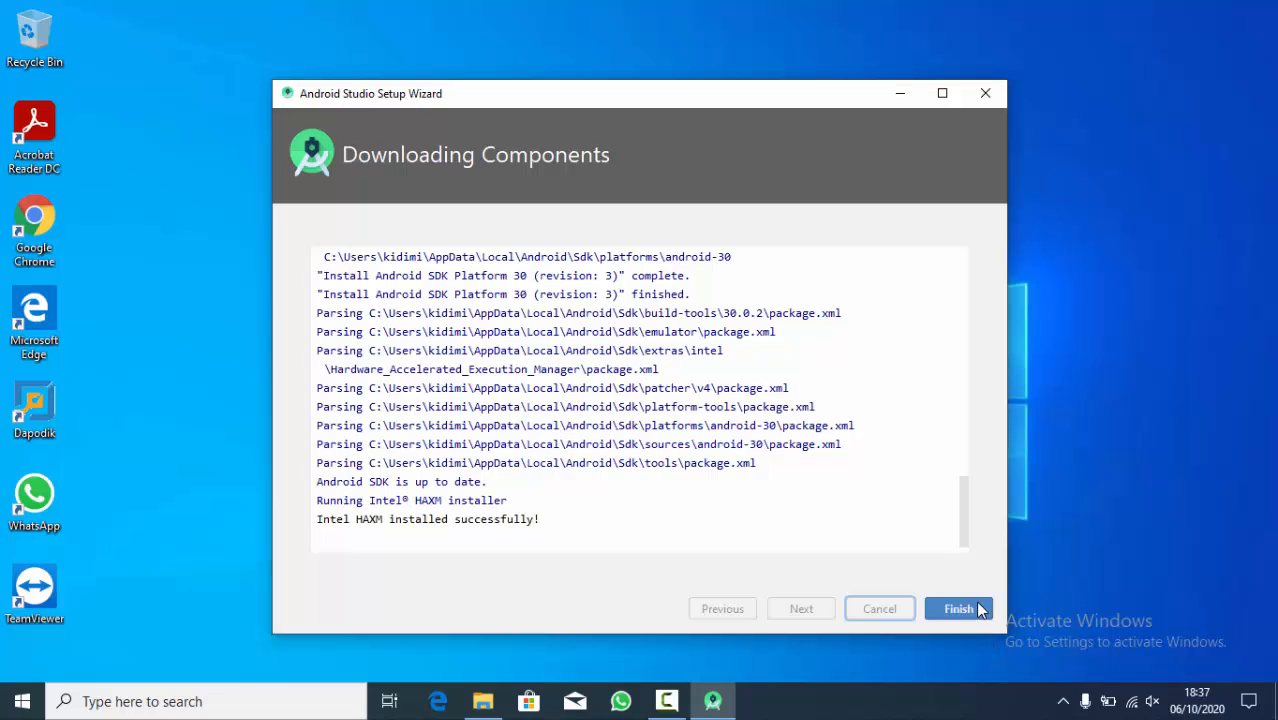
left_click(976, 606)
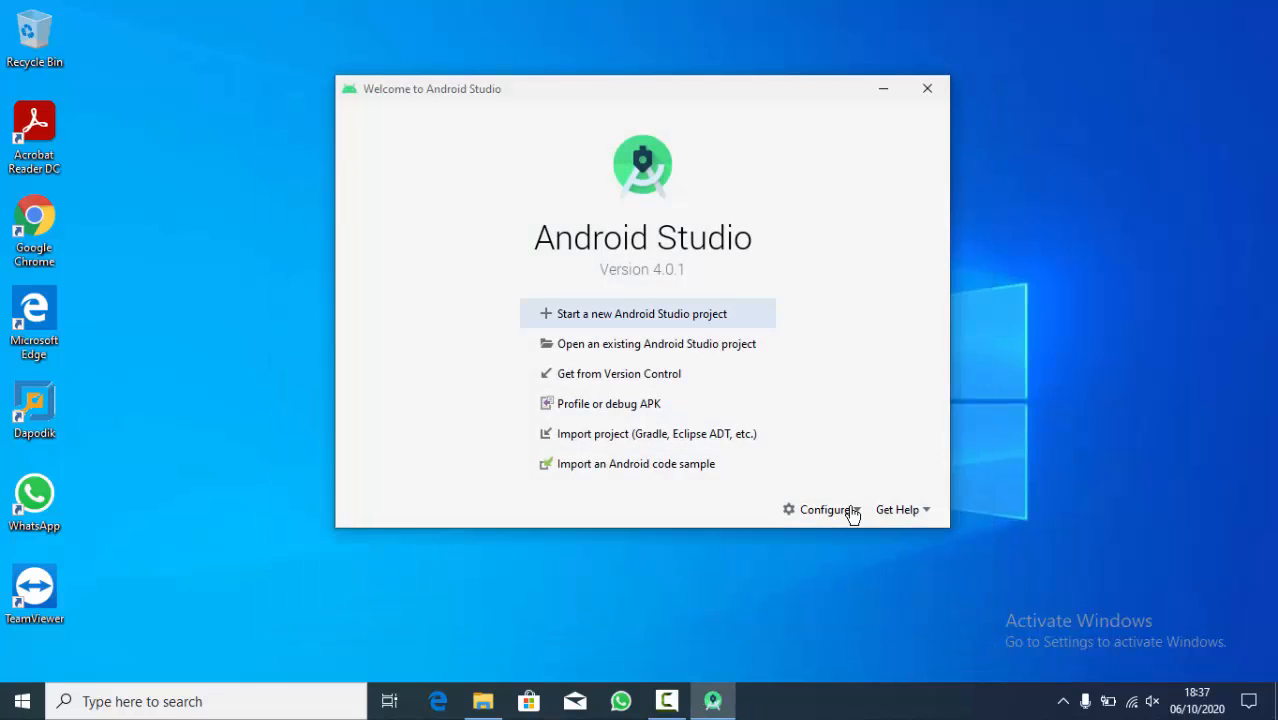
- Start a new virtual device in the AVD Manager, using the Pixel 2 from the Phone category as its hardware
left_click(850, 512)
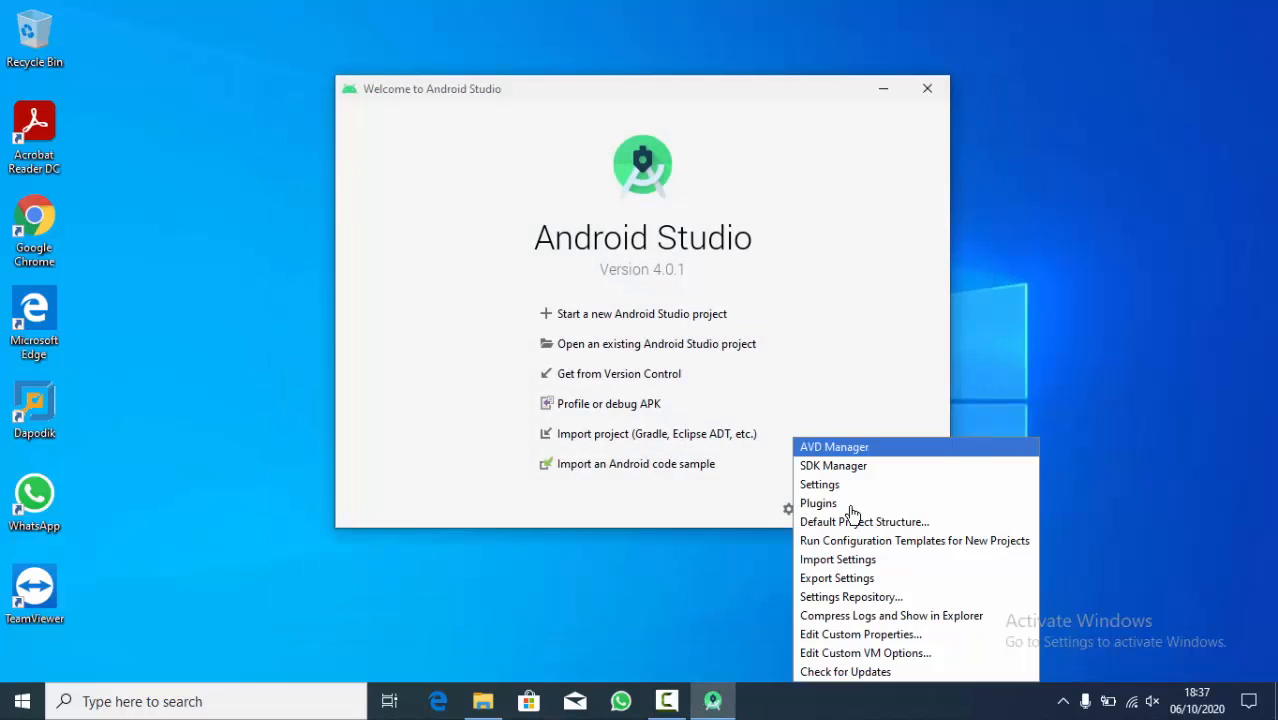
left_click(866, 455)
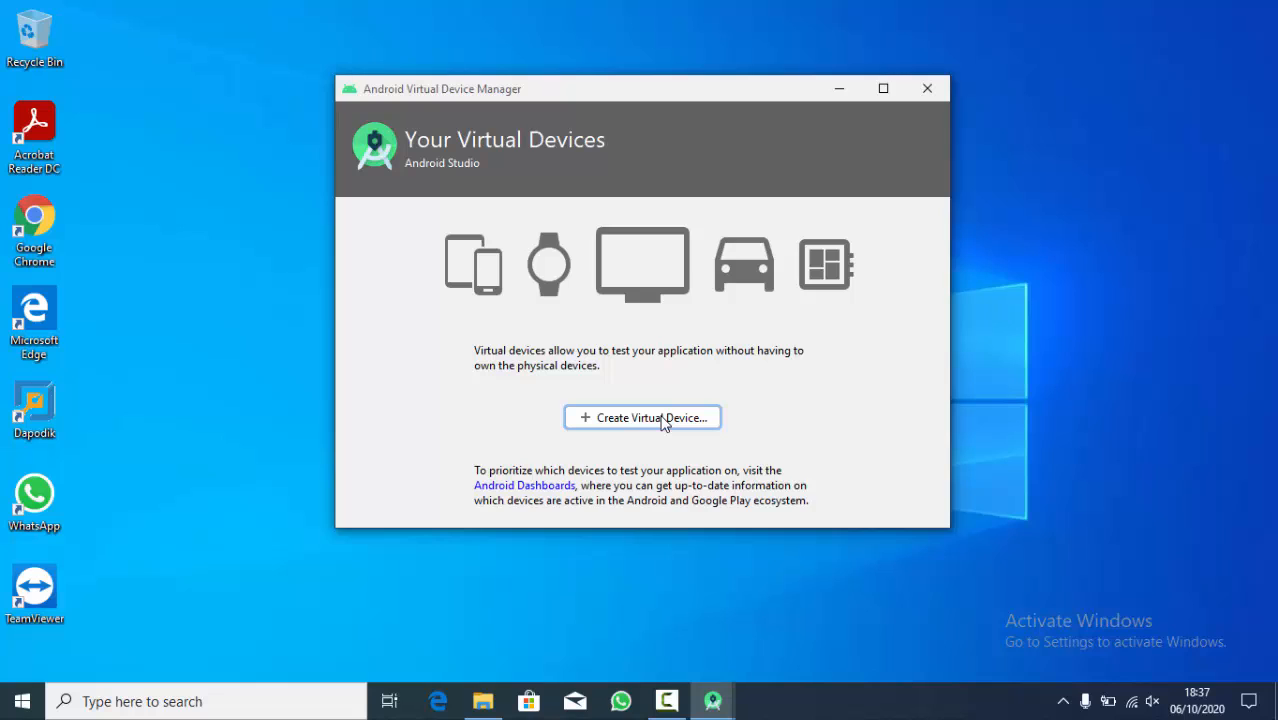
left_click(660, 420)
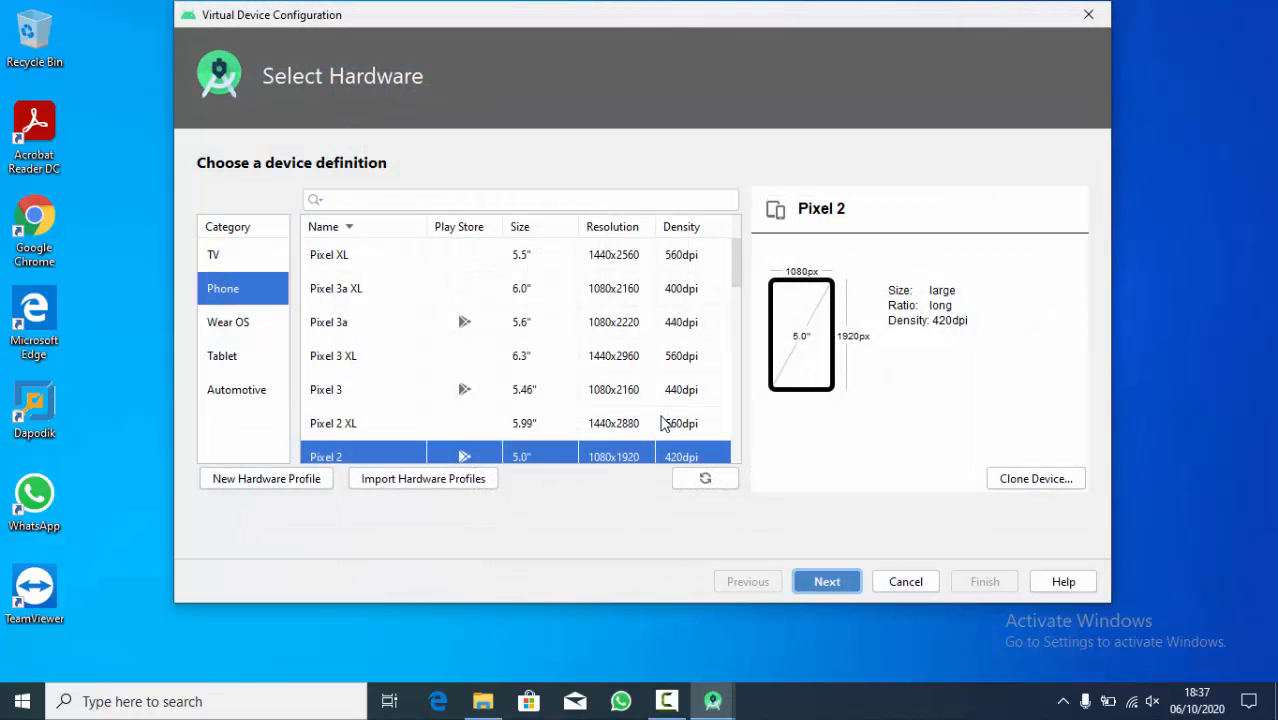
left_click(227, 295)
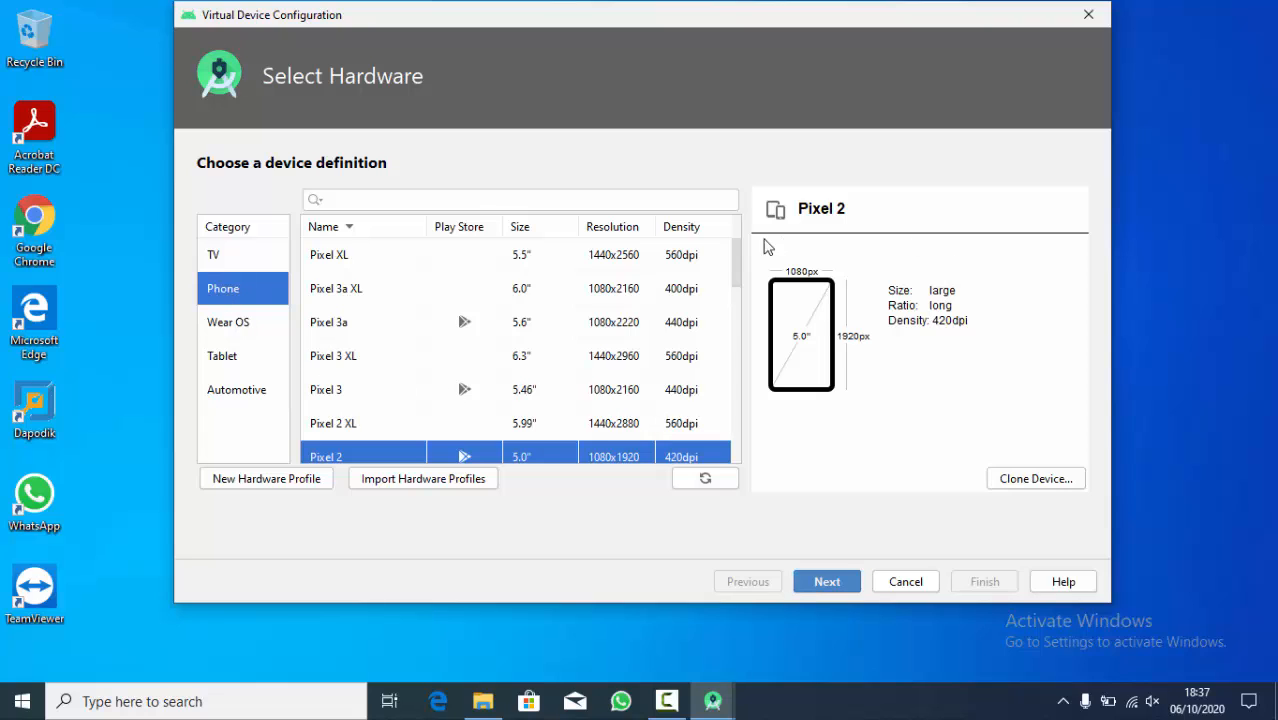
left_click_drag(740, 259, 771, 233)
mouse_move(740, 265)
left_mouse_down()
mouse_move(742, 430)
mouse_move(742, 282)
left_mouse_up()
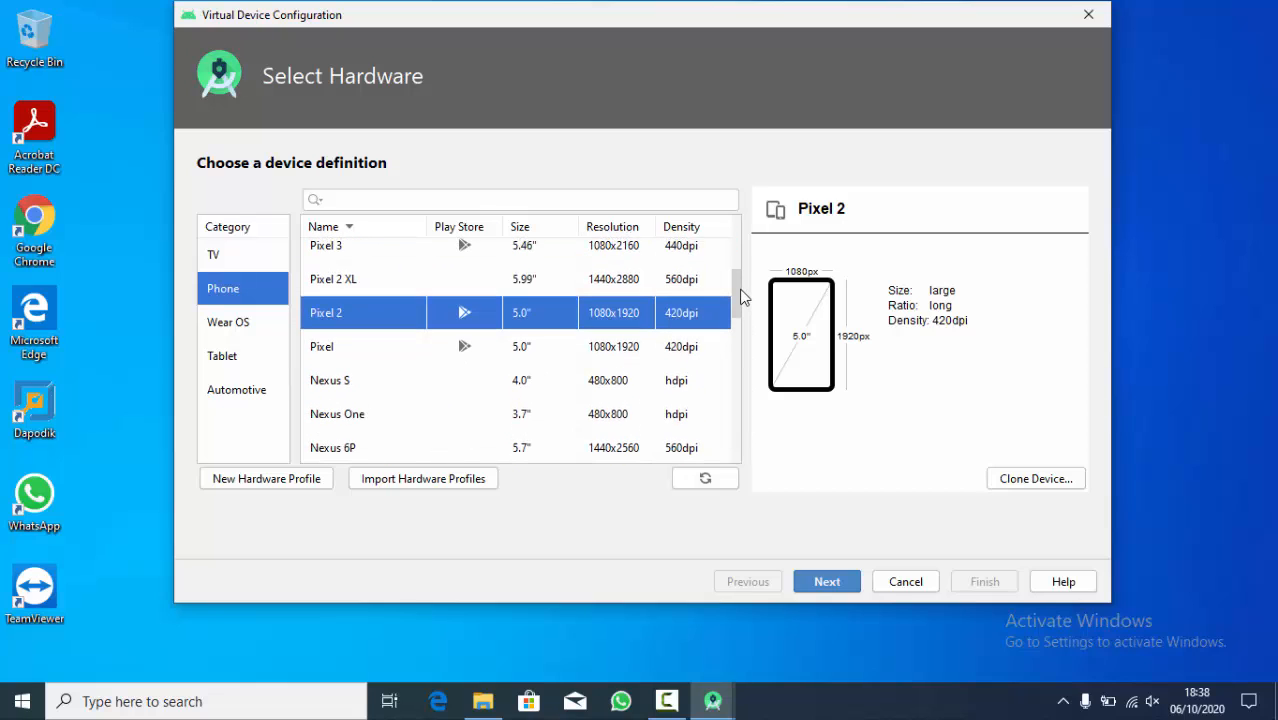
left_click(833, 576)
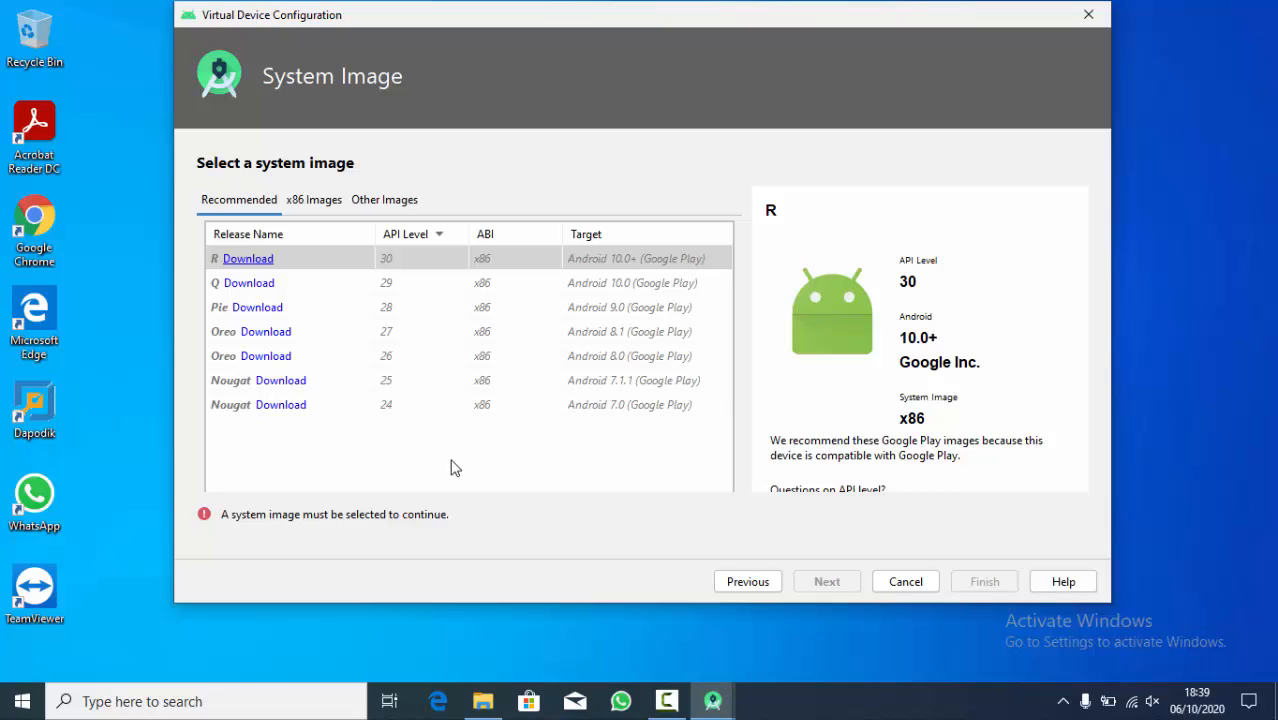
- Compare the details of the recommended system images from Nougat (API 24) up to Q (API 29)
left_click(392, 406)
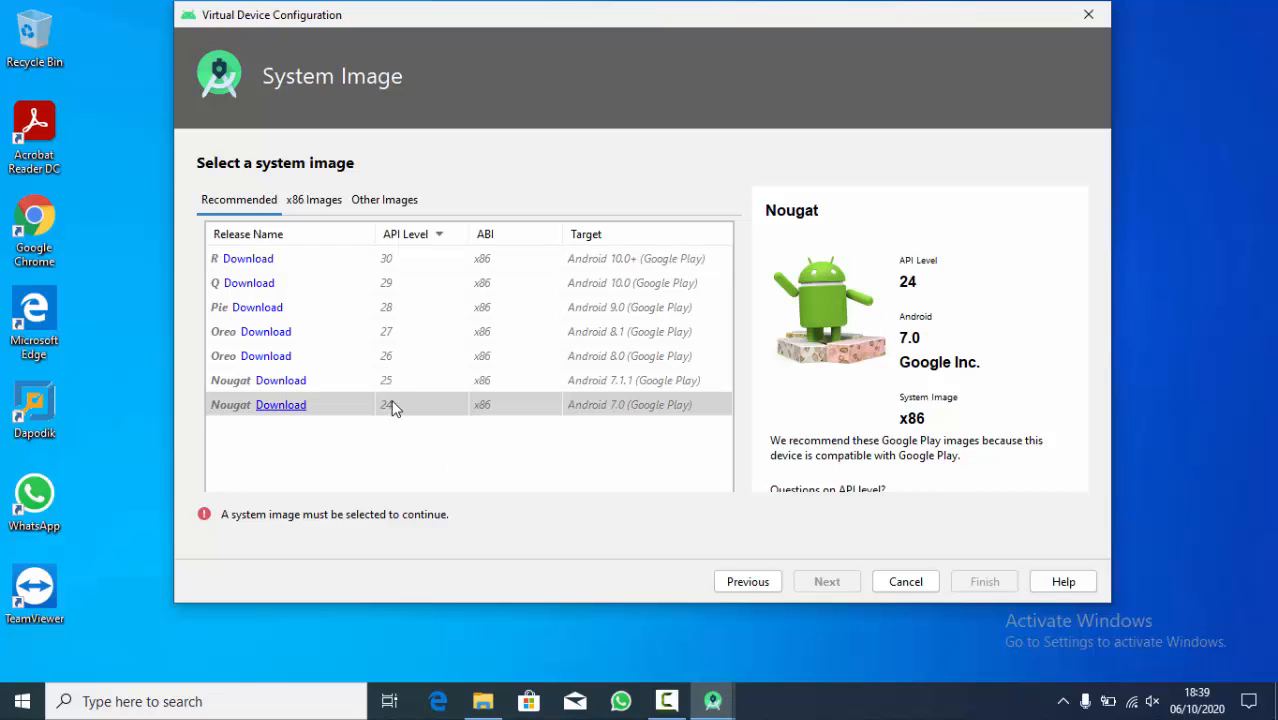
left_click(390, 380)
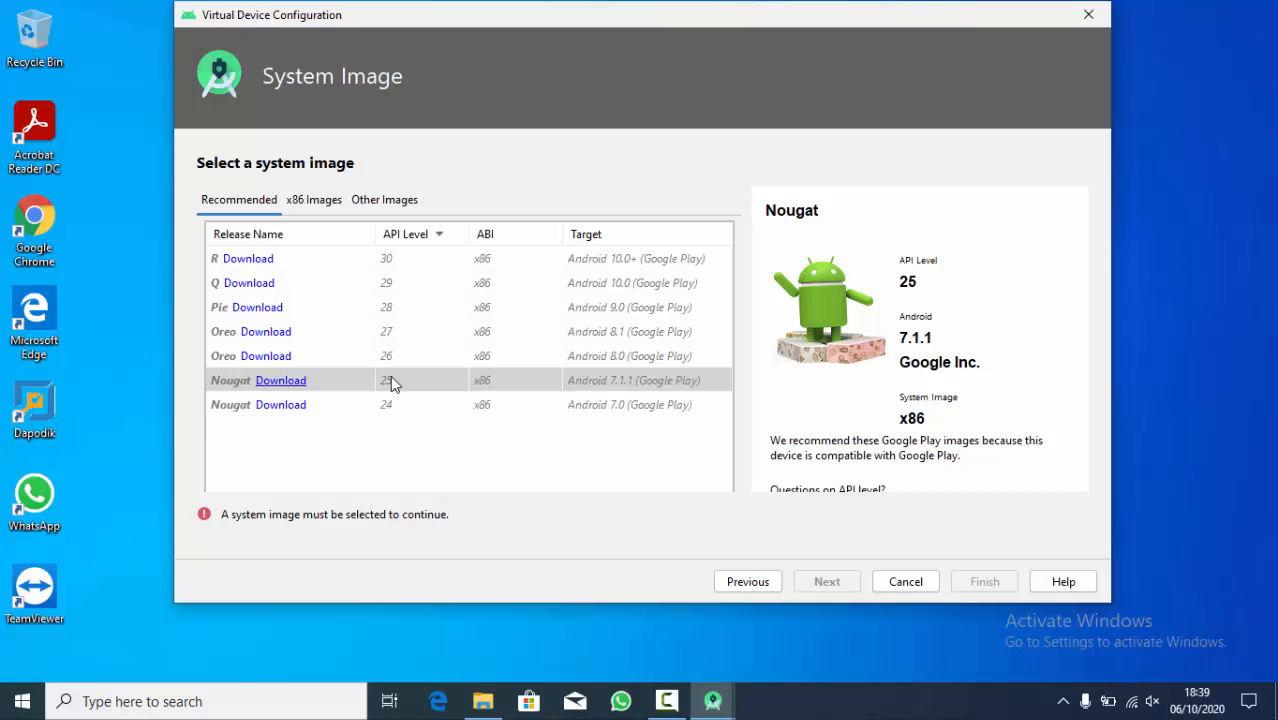
left_click(432, 356)
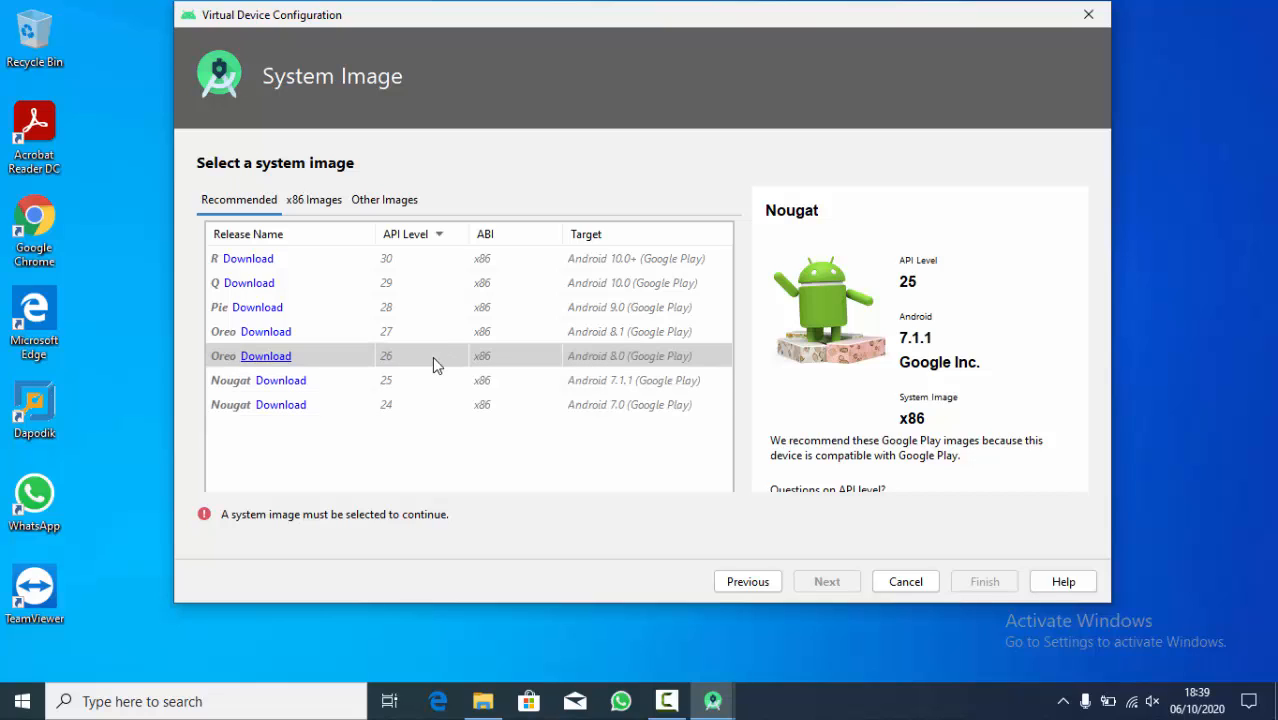
left_click(426, 340)
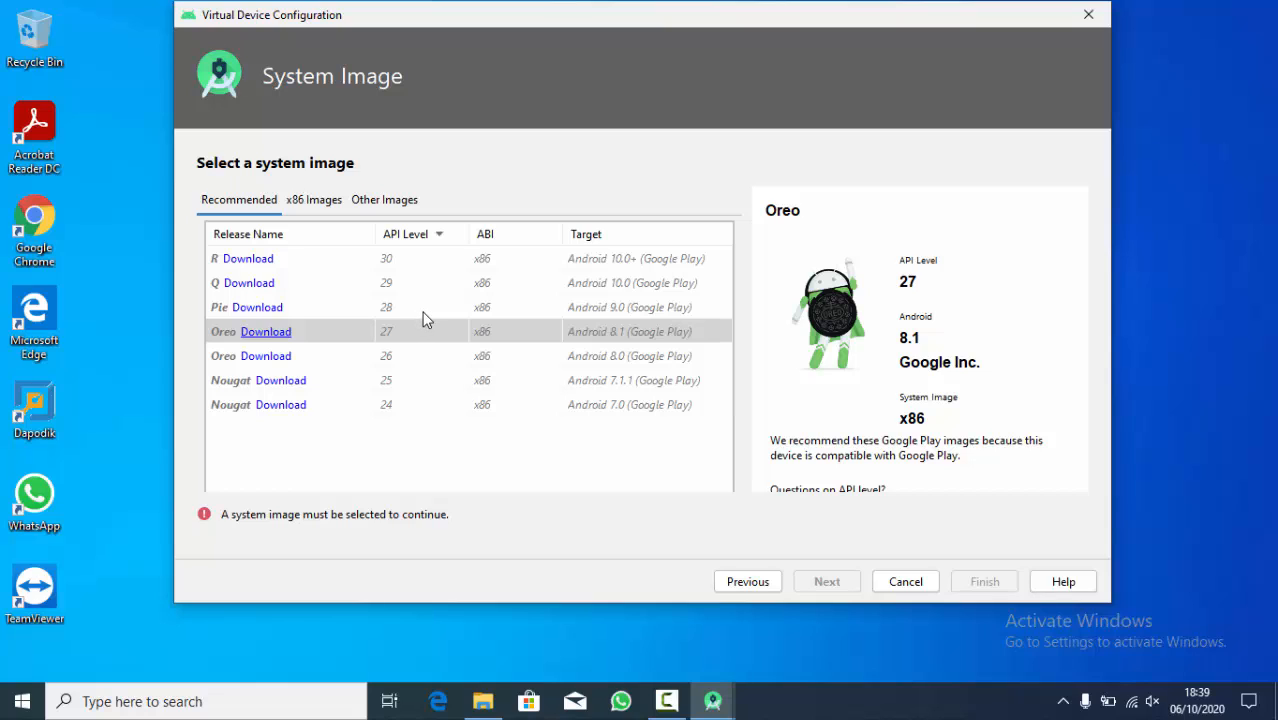
left_click(422, 312)
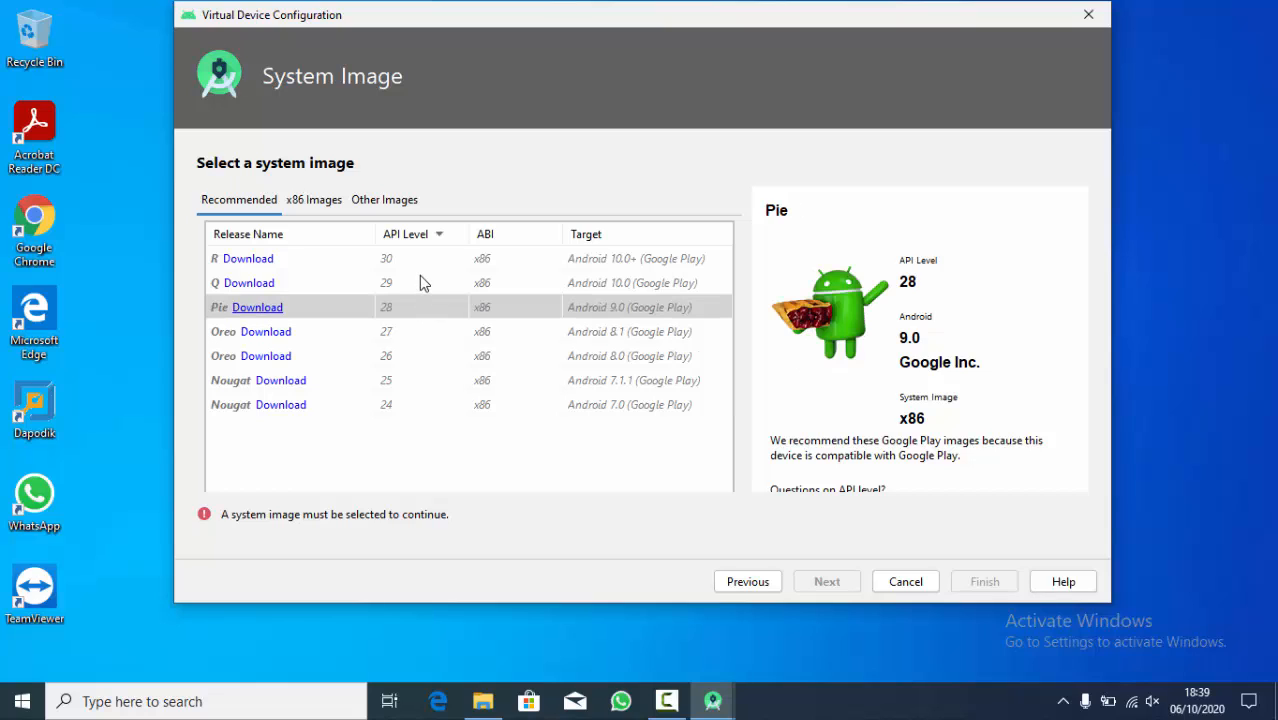
left_click(419, 276)
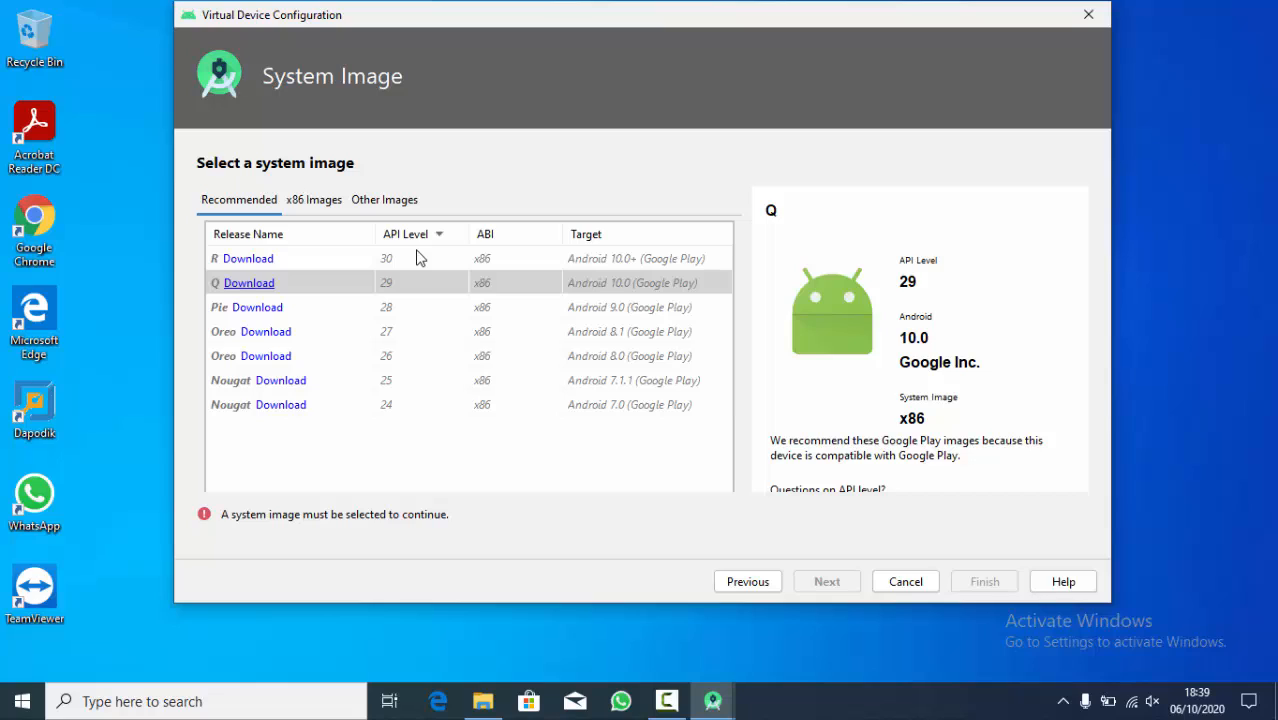
- Download the R system image (API 30, x86, Google Play), accept its license agreement and finish the installation
left_click(418, 258)
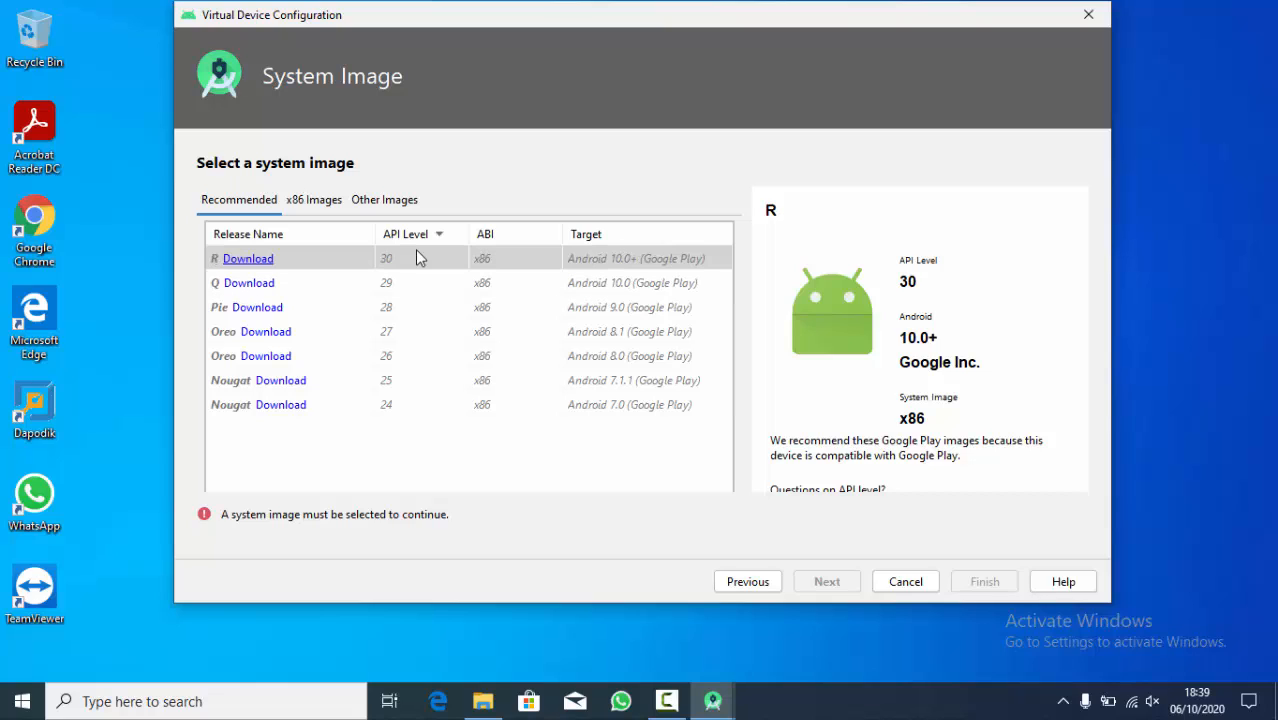
left_click(250, 259)
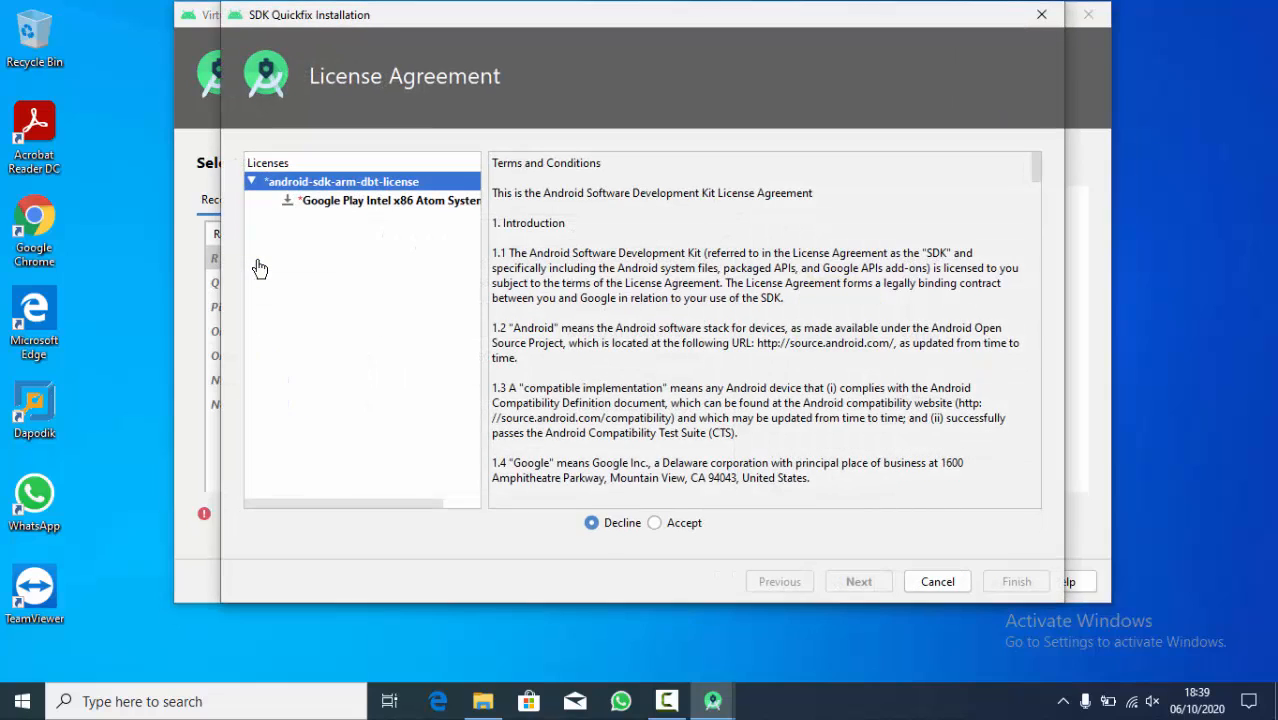
left_click(679, 530)
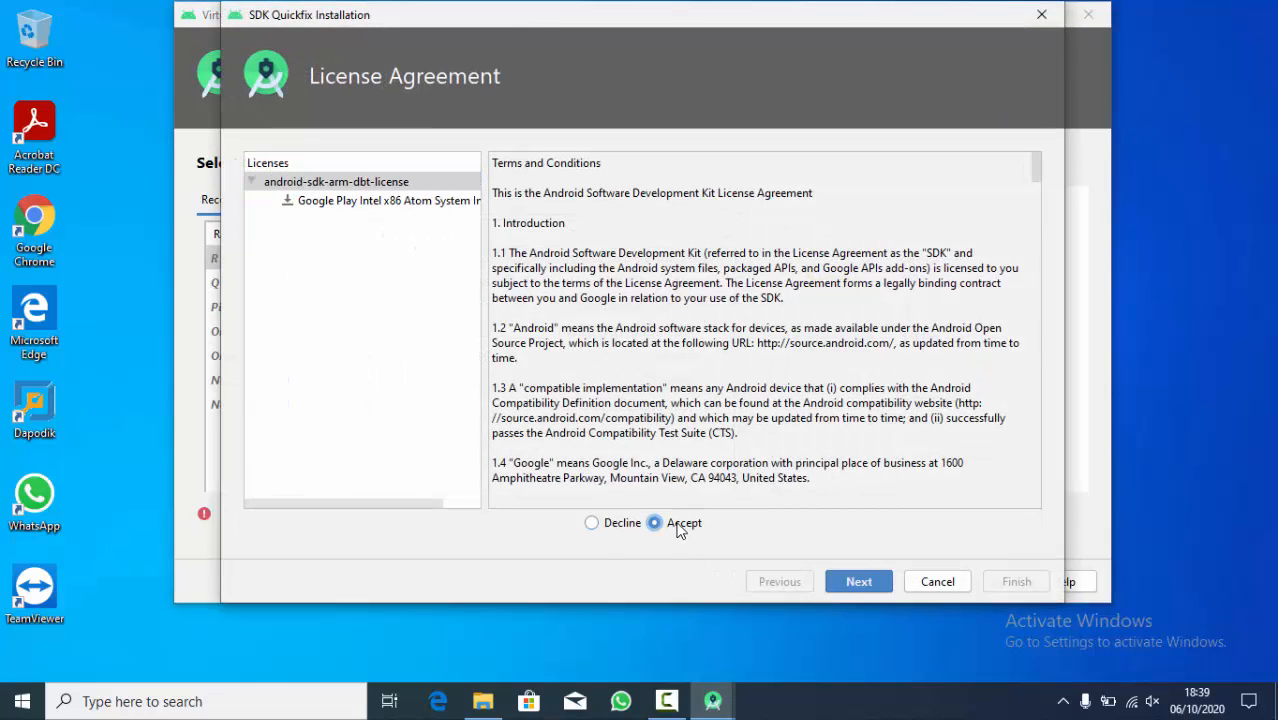
left_click(845, 590)
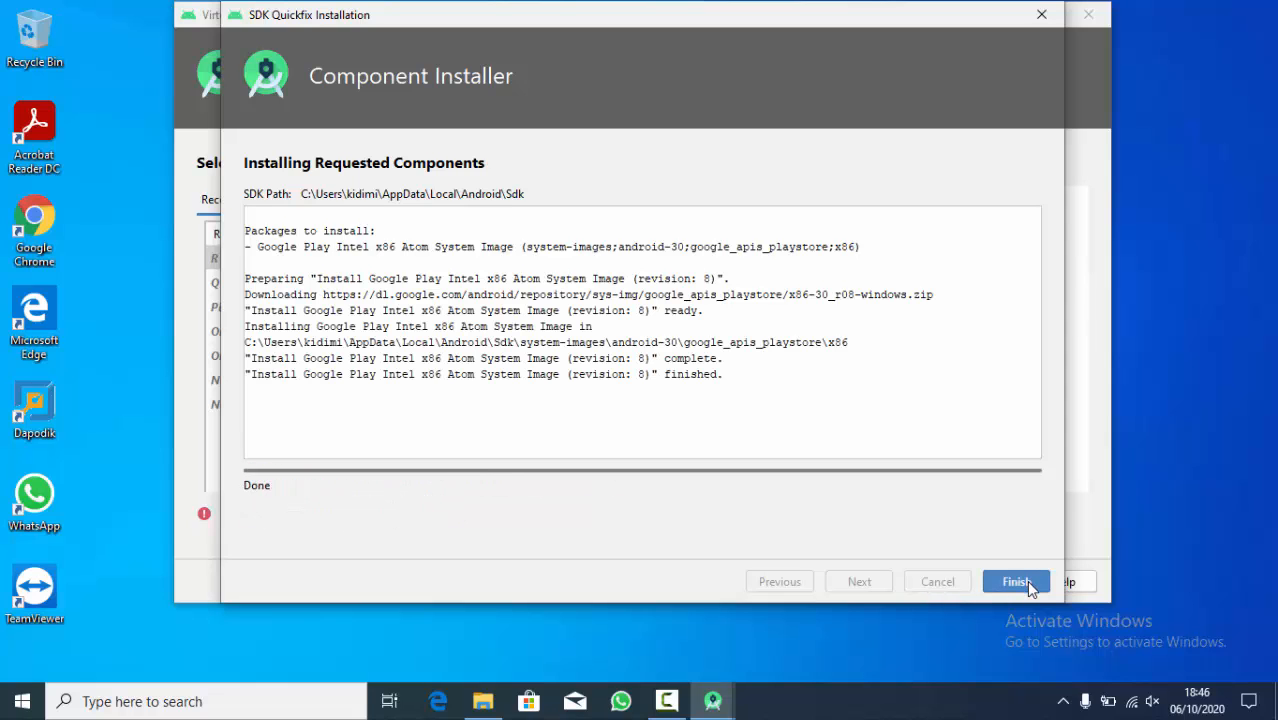
left_click(1026, 580)
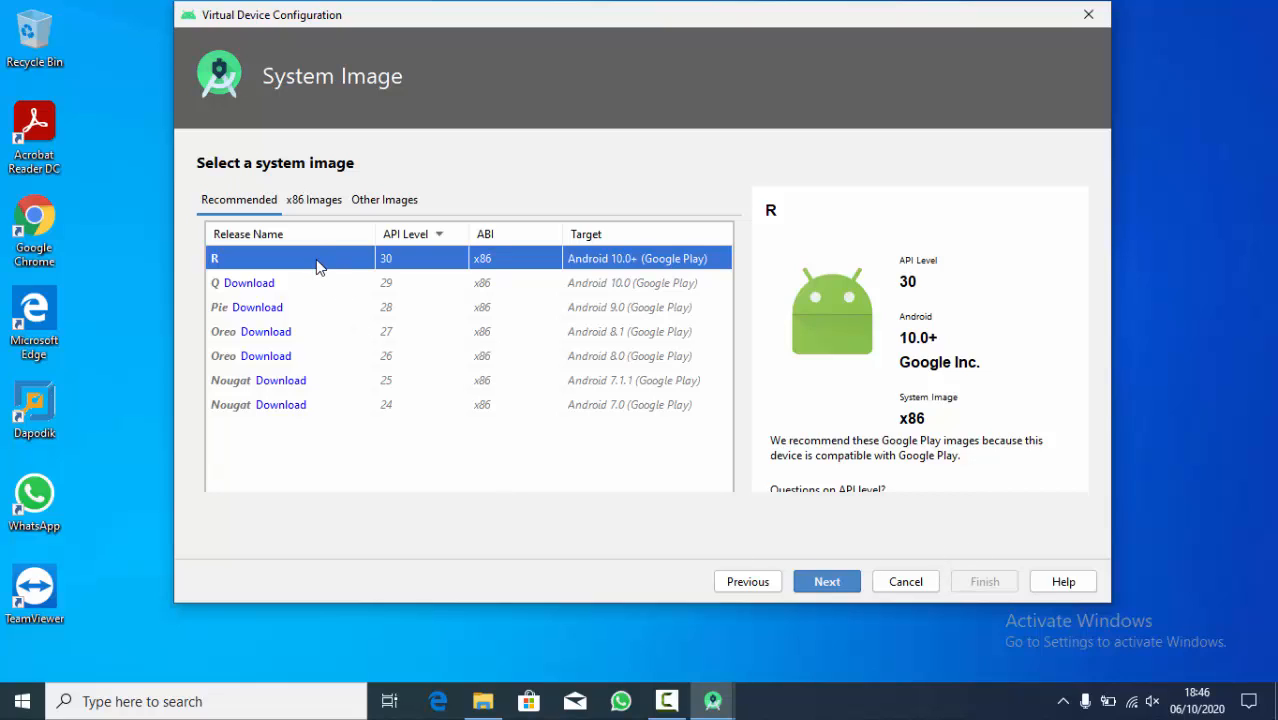
- Create the Pixel 2 virtual device with the R system image and portrait startup orientation
left_click(825, 582)
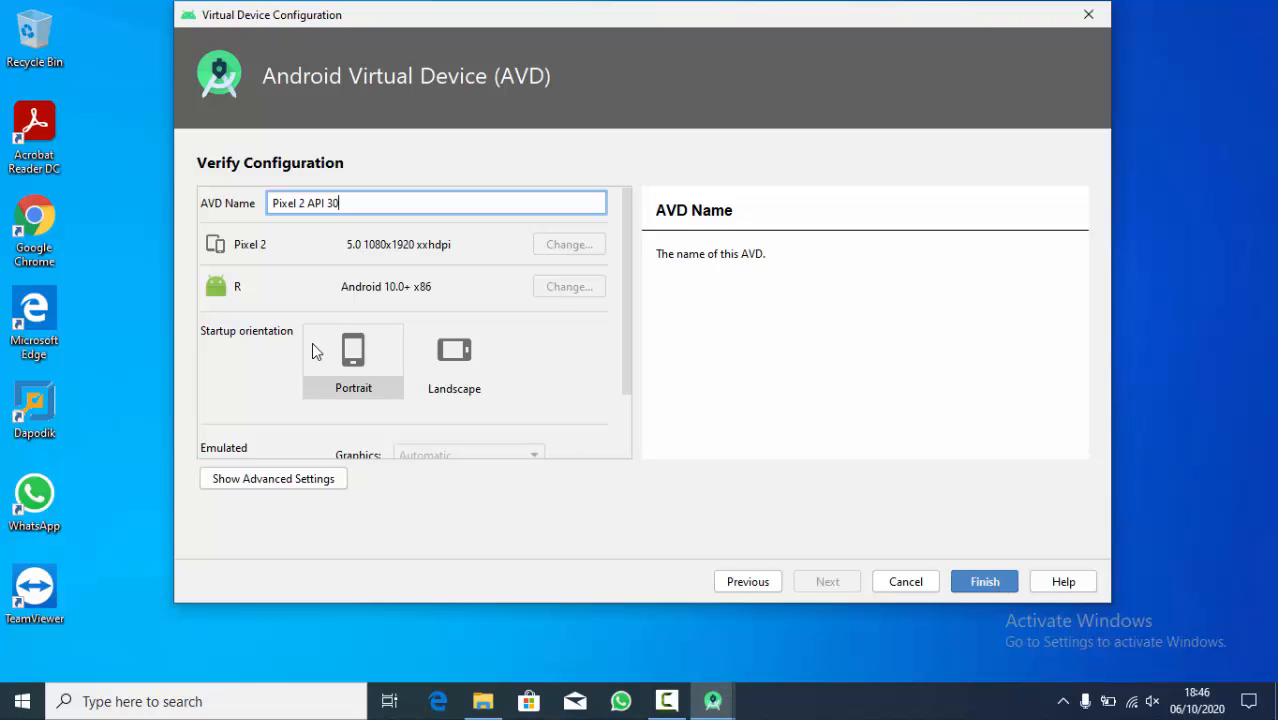
left_click(338, 361)
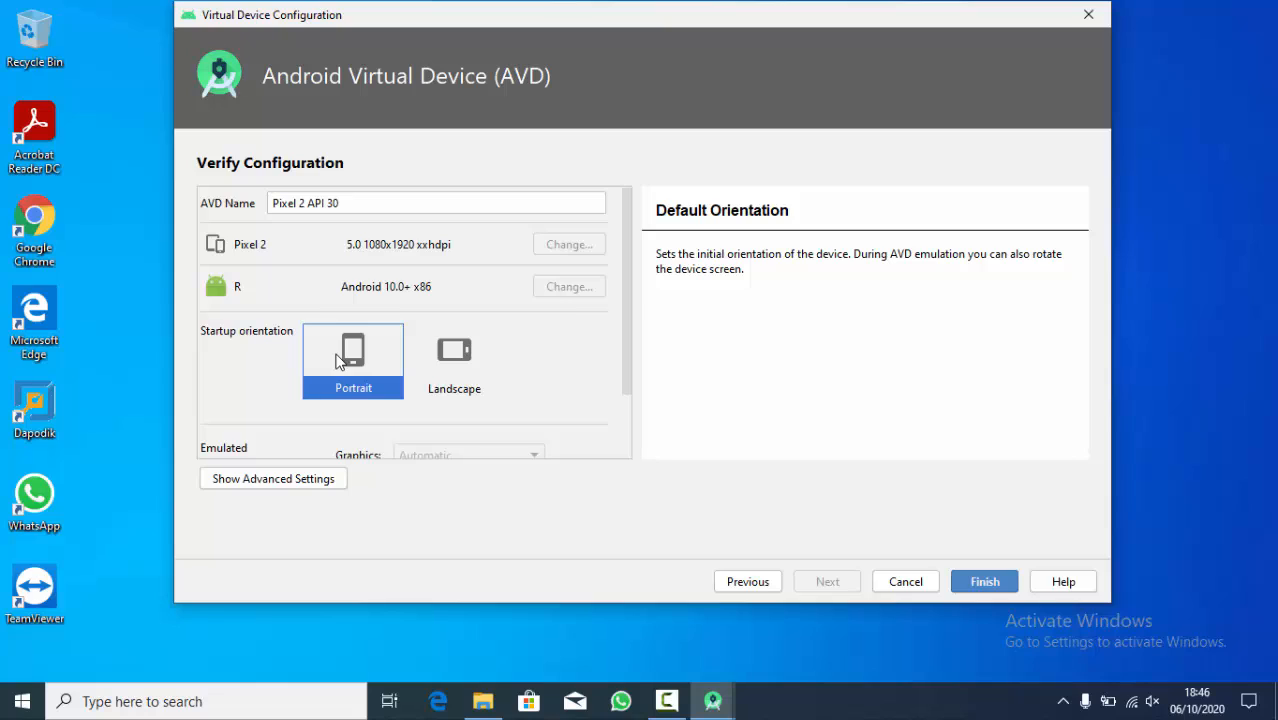
left_click(984, 584)
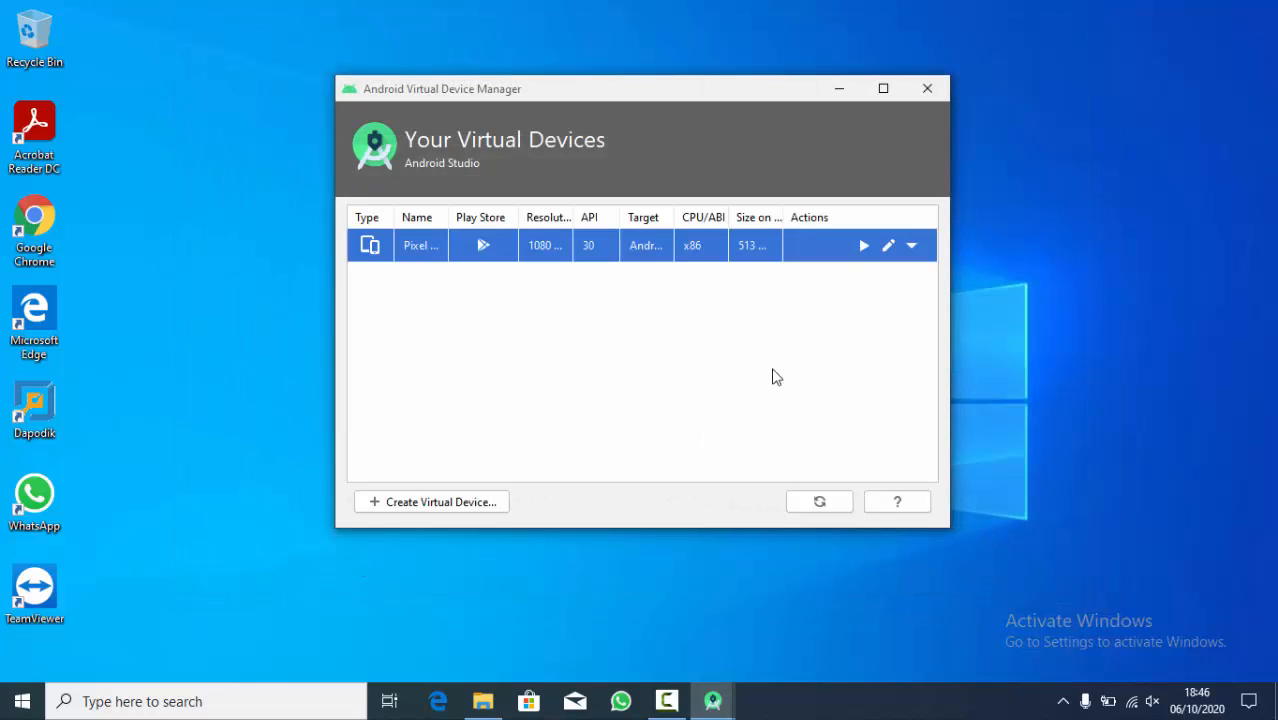
- Launch the Pixel 2 virtual device and arrange the emulator, device manager and welcome windows so they do not cover each other
left_click(864, 246)
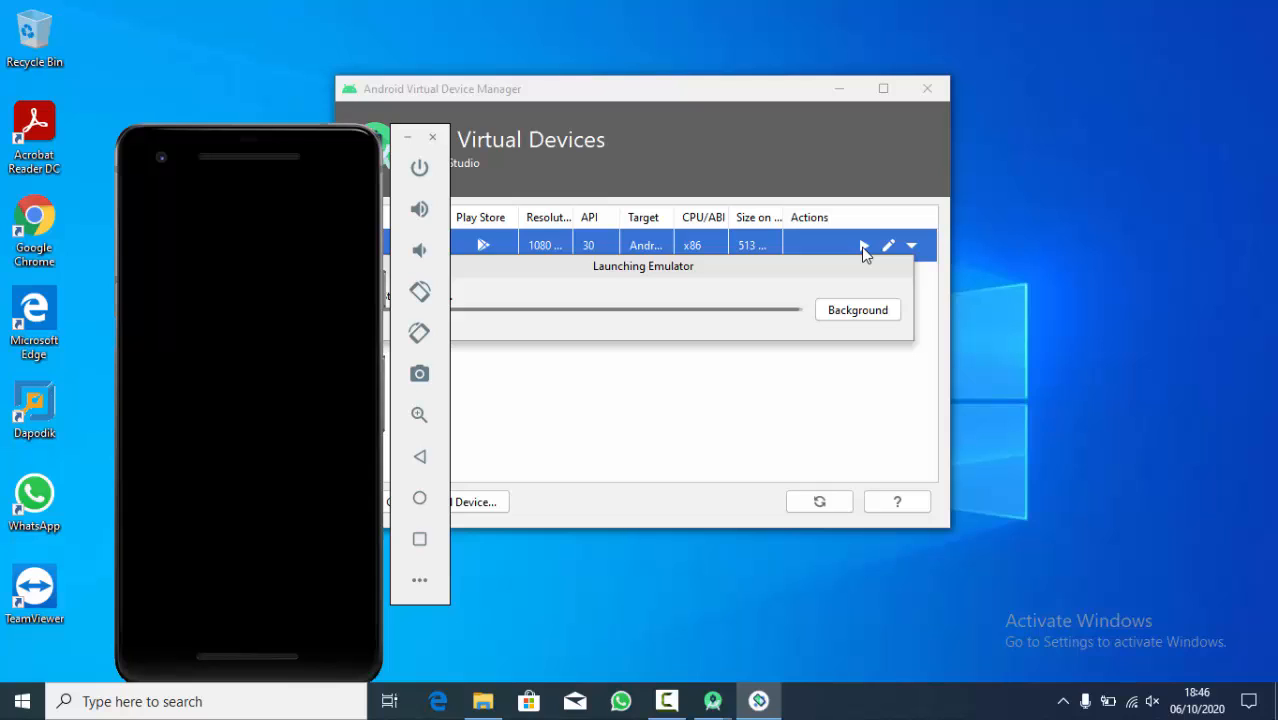
left_click_drag(189, 139, 221, 32)
left_click_drag(731, 90, 1004, 78)
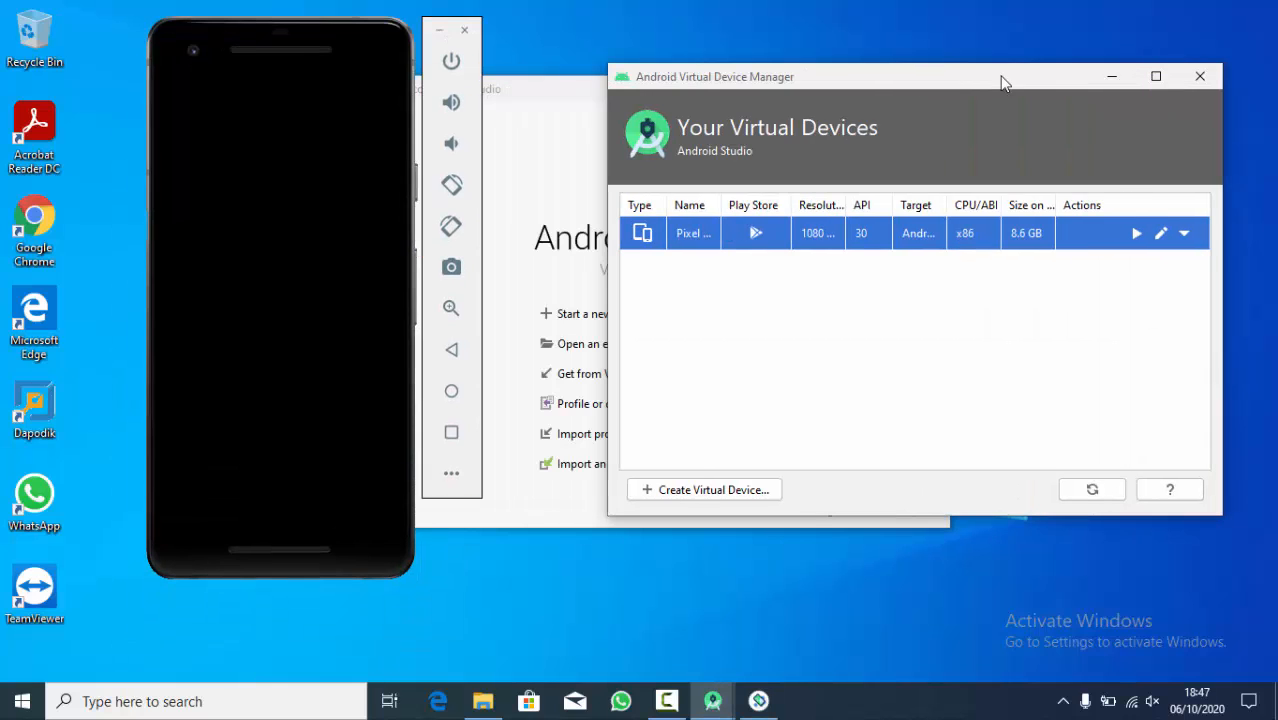
left_click_drag(569, 100, 734, 44)
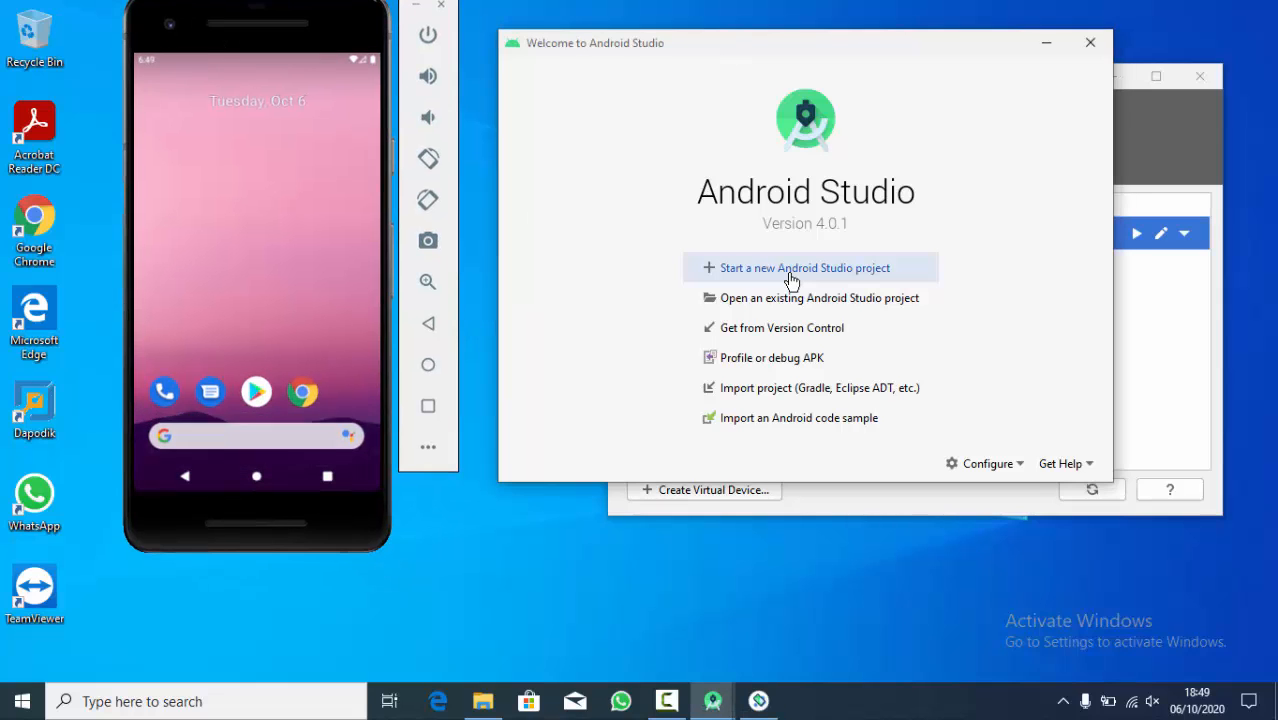
- Start a new Android Studio project and permanently allow USB debugging from this computer on the emulator
left_click(792, 279)
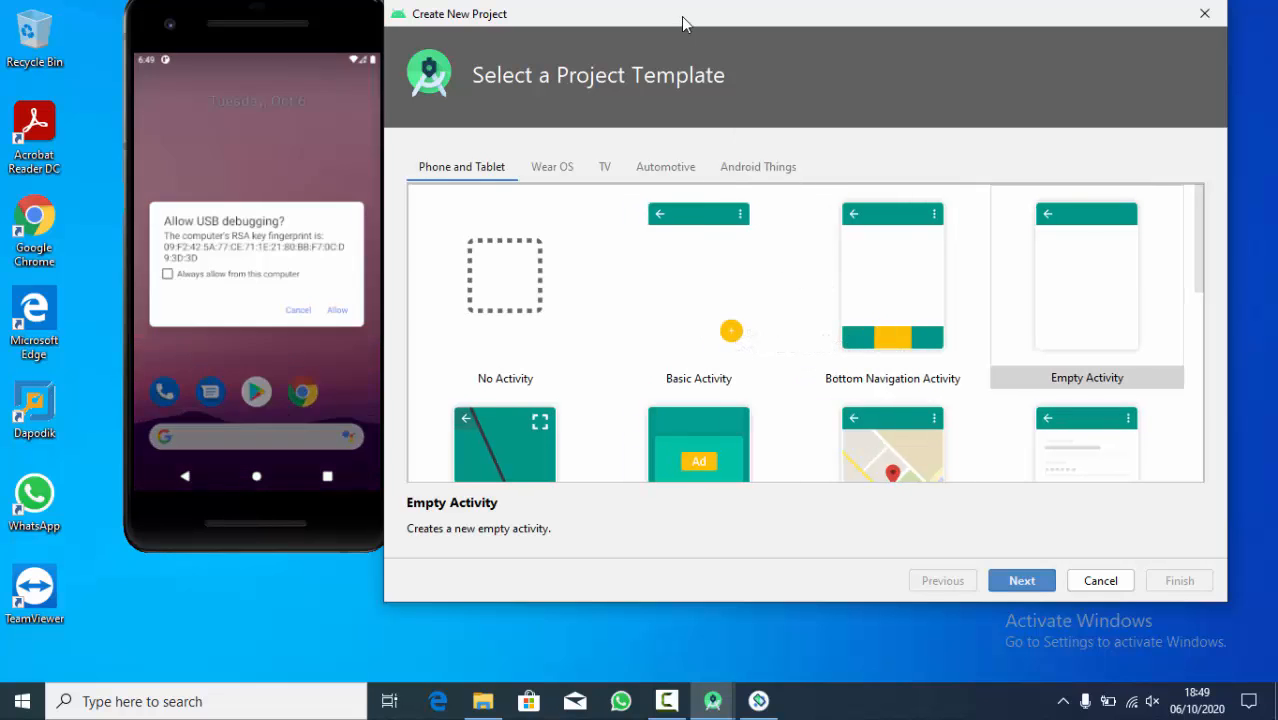
left_click_drag(681, 16, 732, 31)
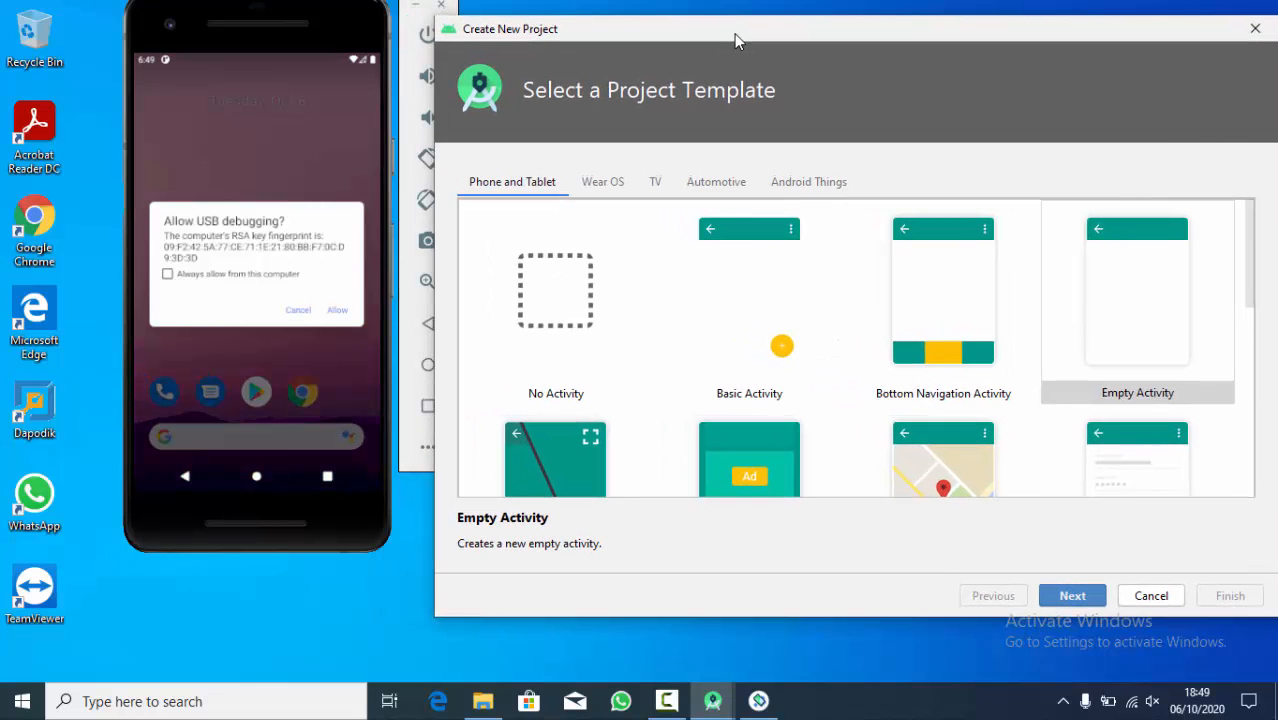
left_click(228, 293)
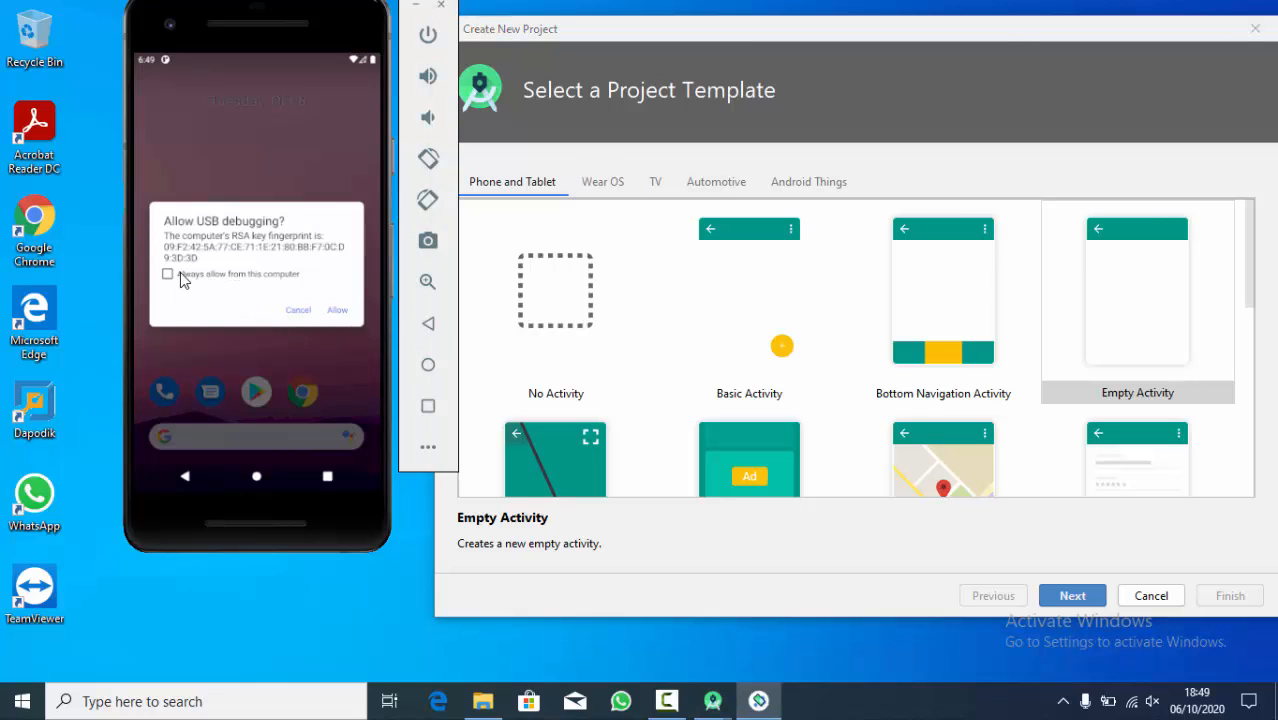
left_click(181, 280)
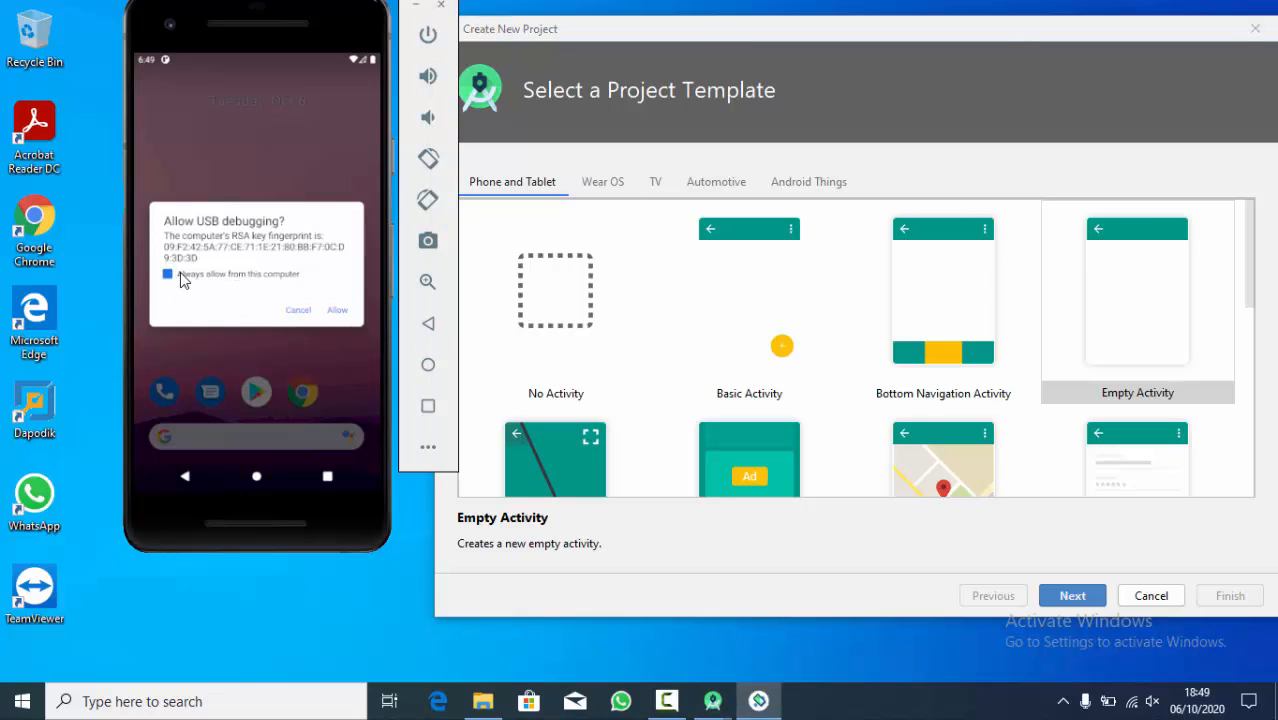
left_click(336, 312)
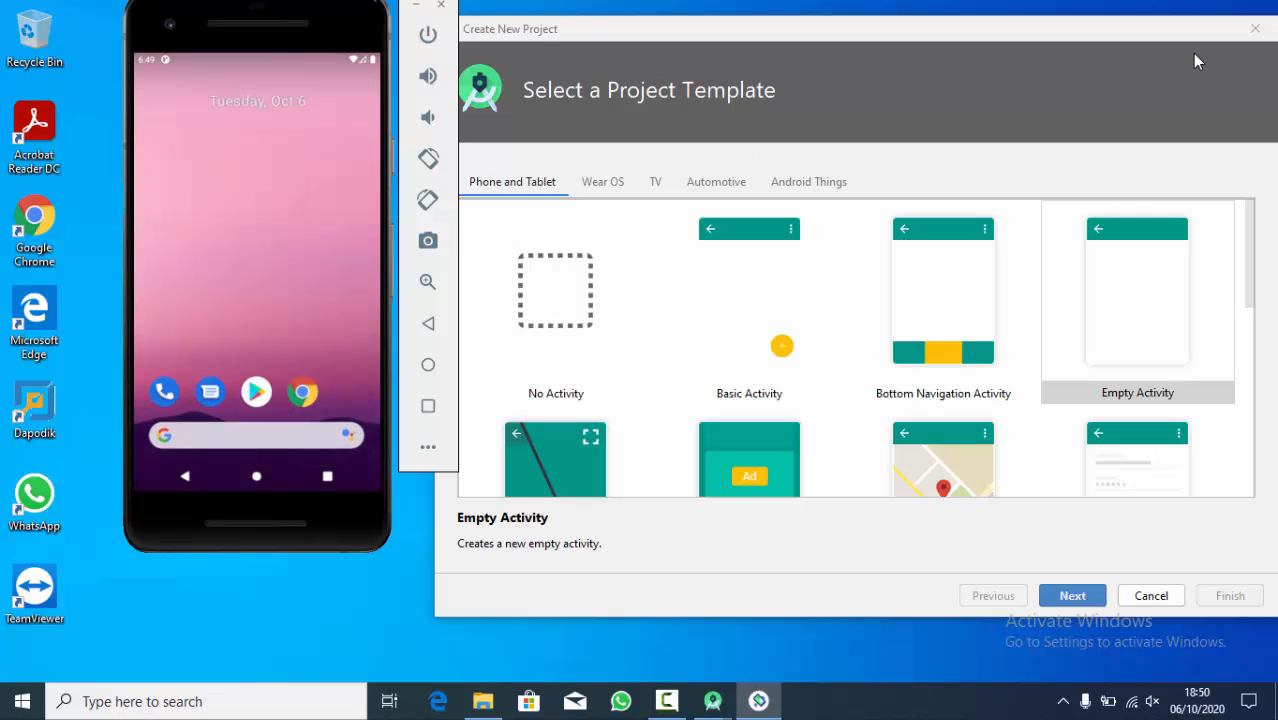
- Examine the later Phone and Tablet project templates, including Tabbed, Scrolling, Settings, Navigation Drawer and Master/Detail Flow
left_click_drag(1092, 32, 1039, 14)
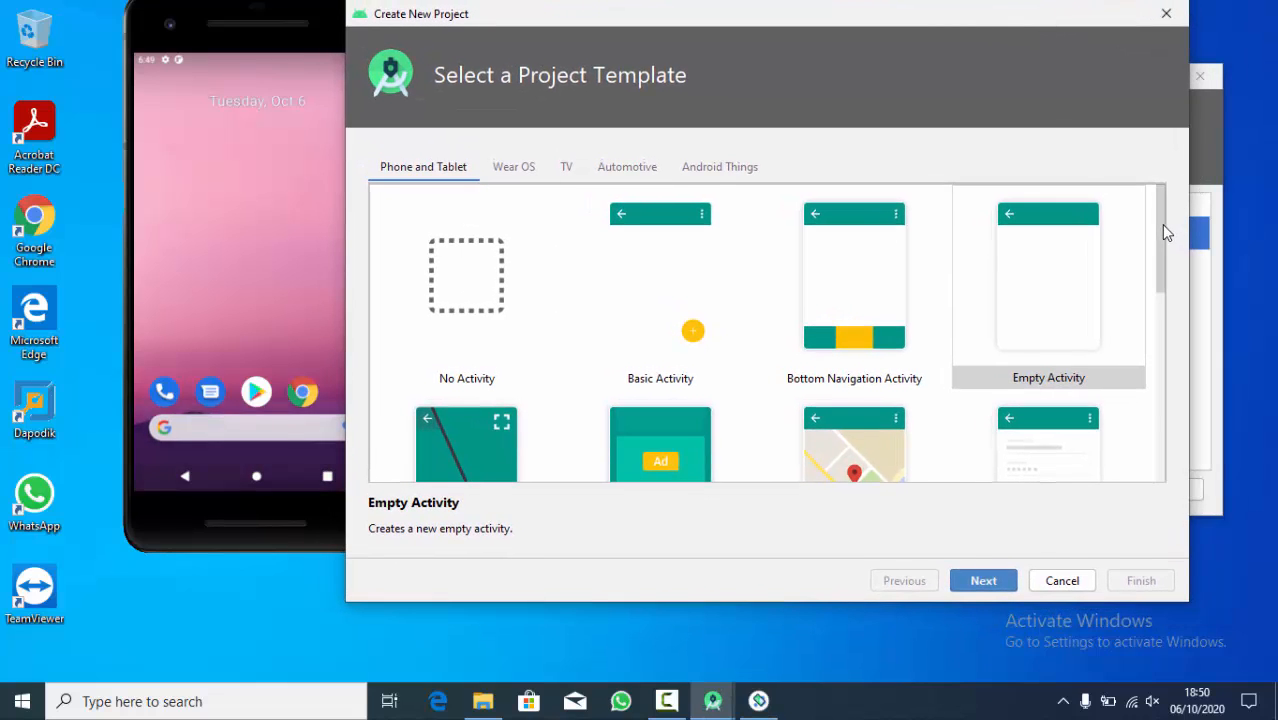
left_click_drag(1161, 224, 1151, 433)
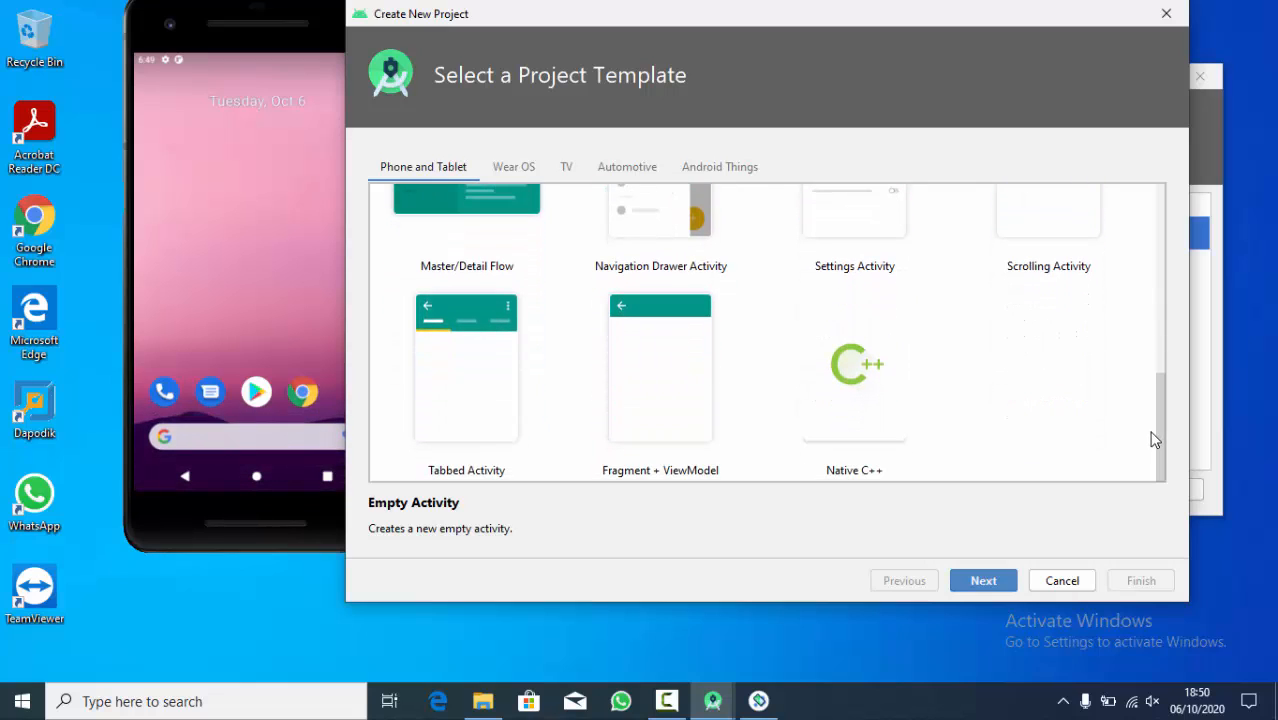
left_click(622, 414)
left_click(519, 416)
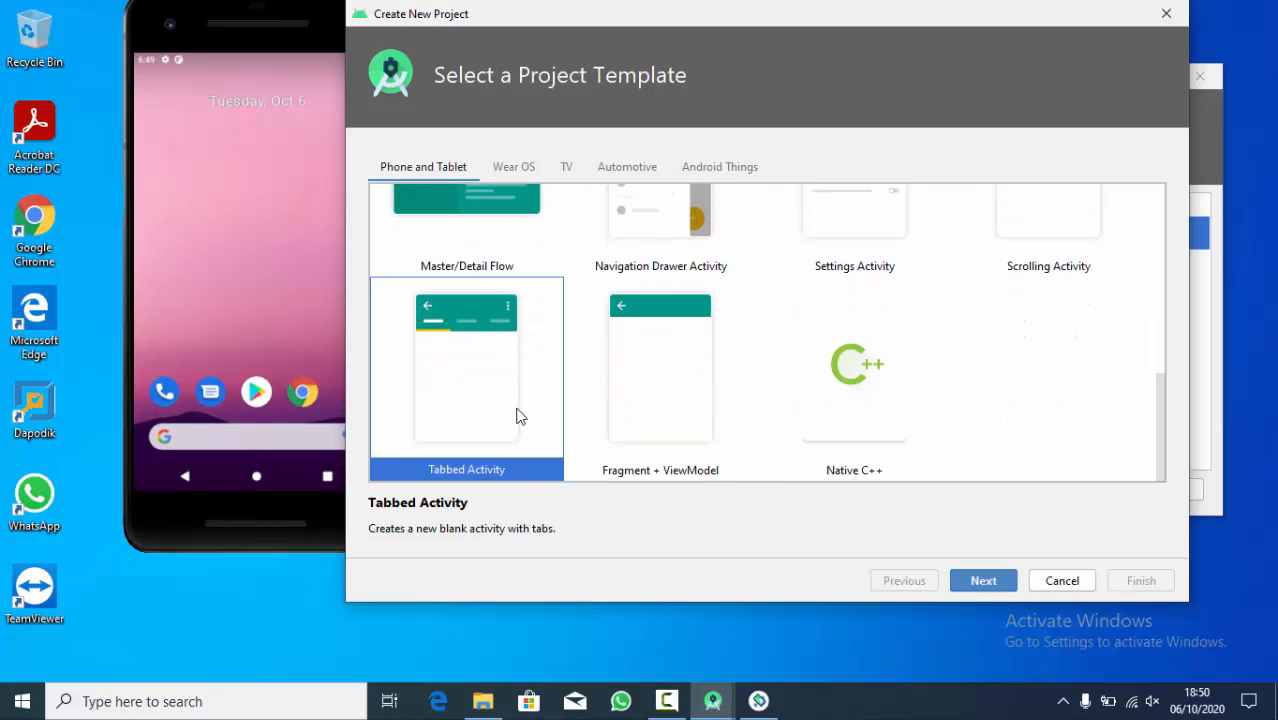
left_click(1092, 222)
left_click(868, 310)
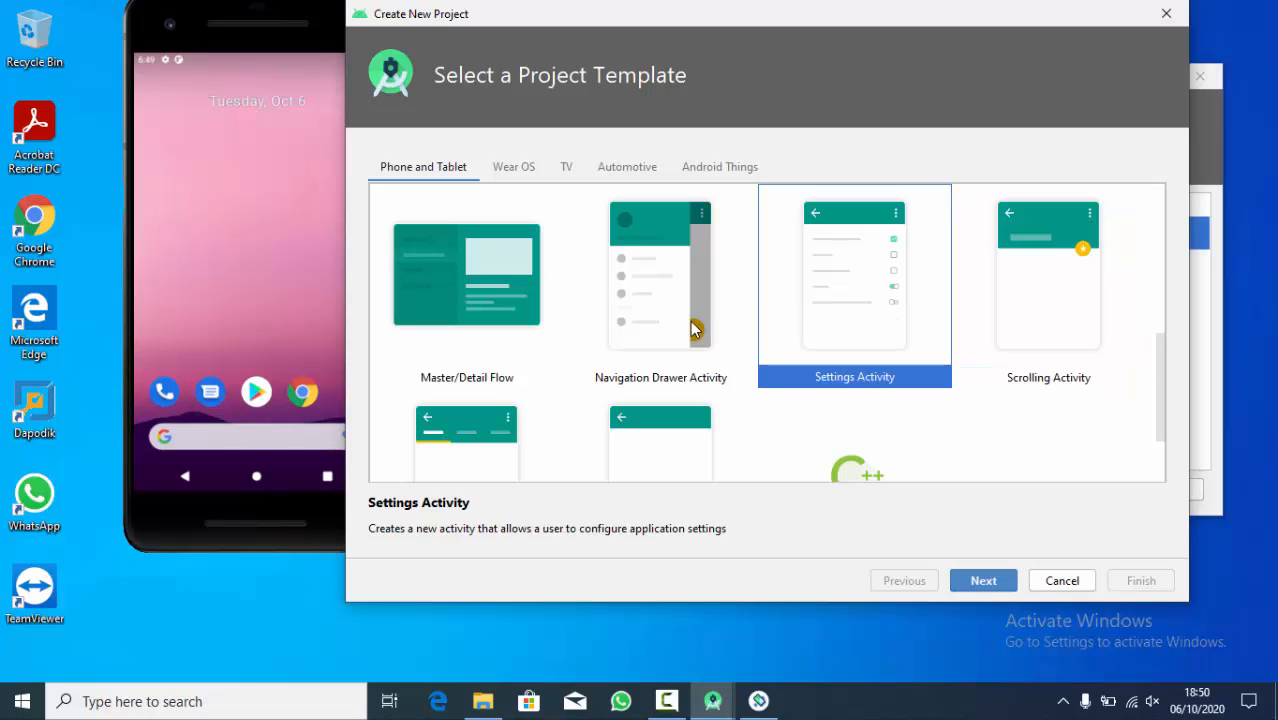
left_click(690, 330)
left_click(479, 337)
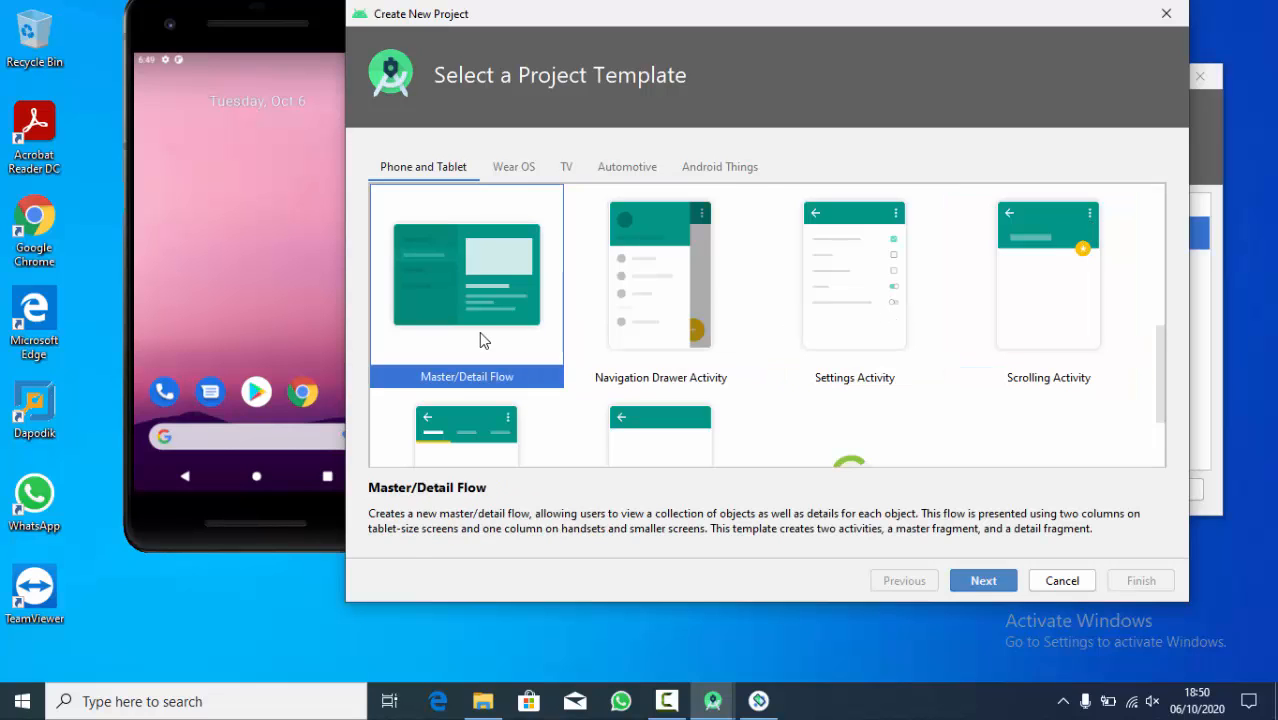
scroll(870, 240, "up", 1)
scroll(870, 240, "up", 1)
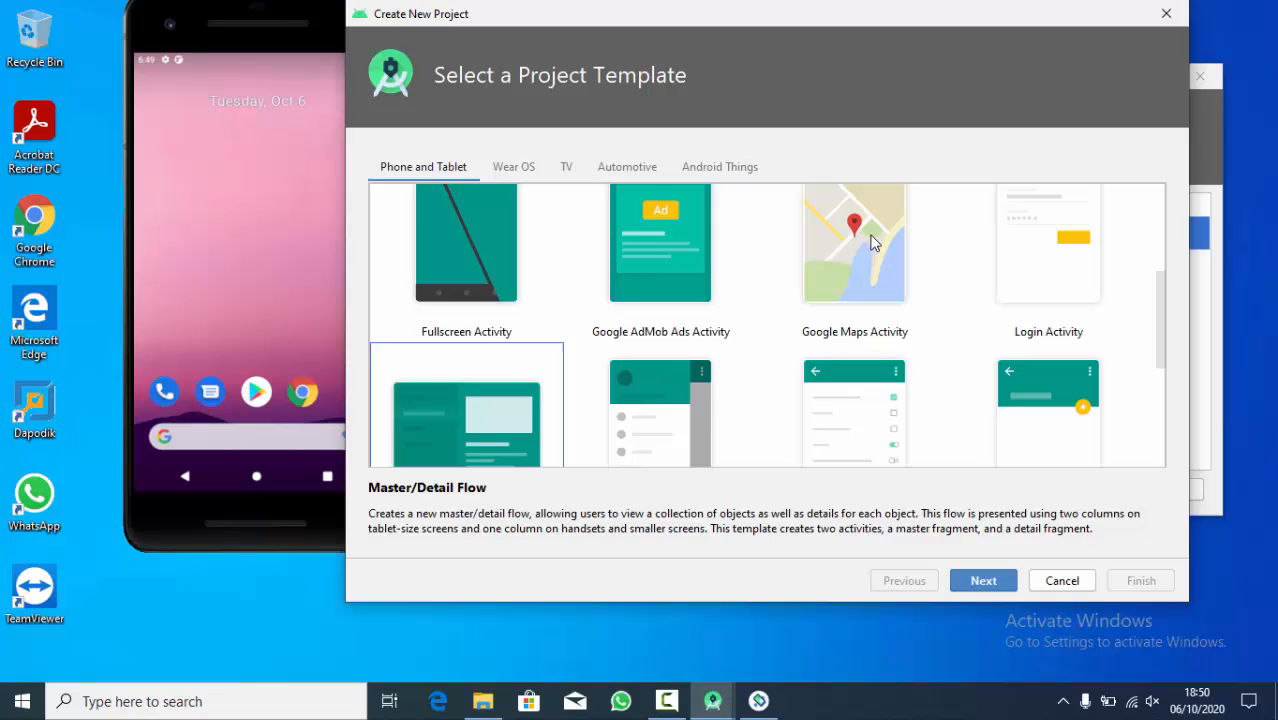
- Examine the remaining Phone and Tablet templates from Fullscreen to Login and No Activity to Empty Activity
left_click(480, 300)
scroll(650, 270, "up", 1)
left_click(685, 311)
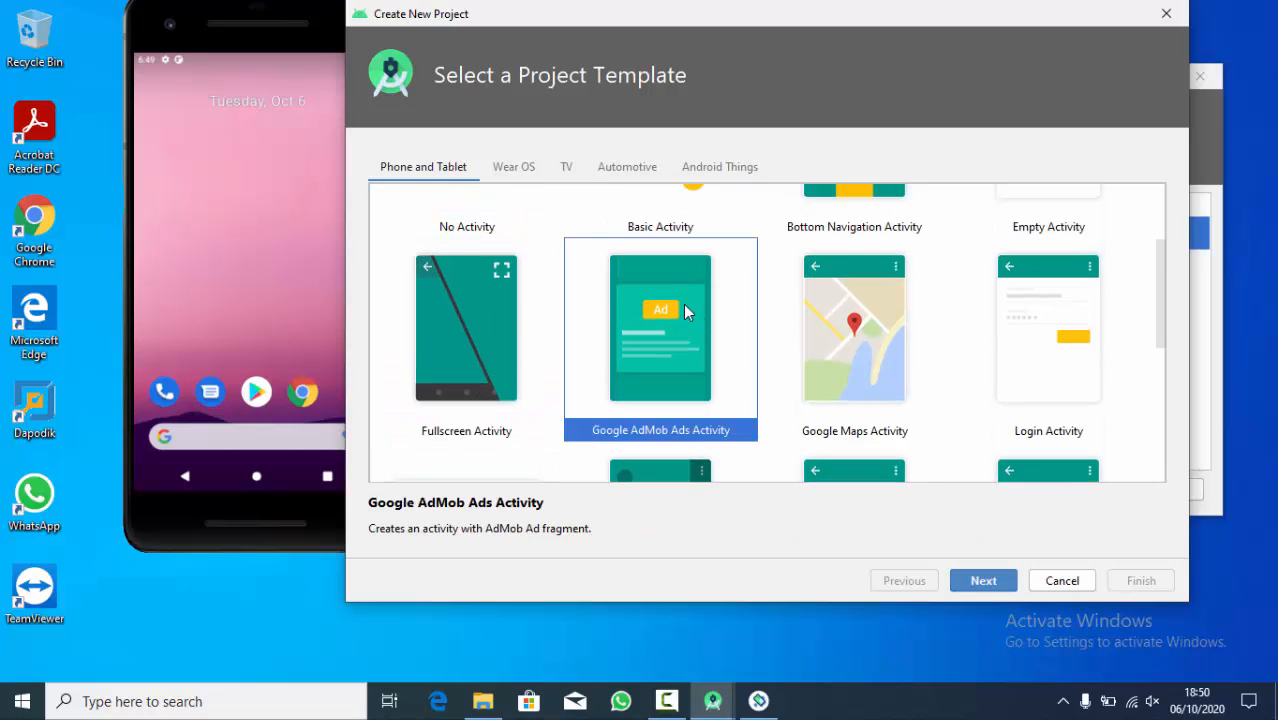
left_click(873, 336)
left_click(1056, 341)
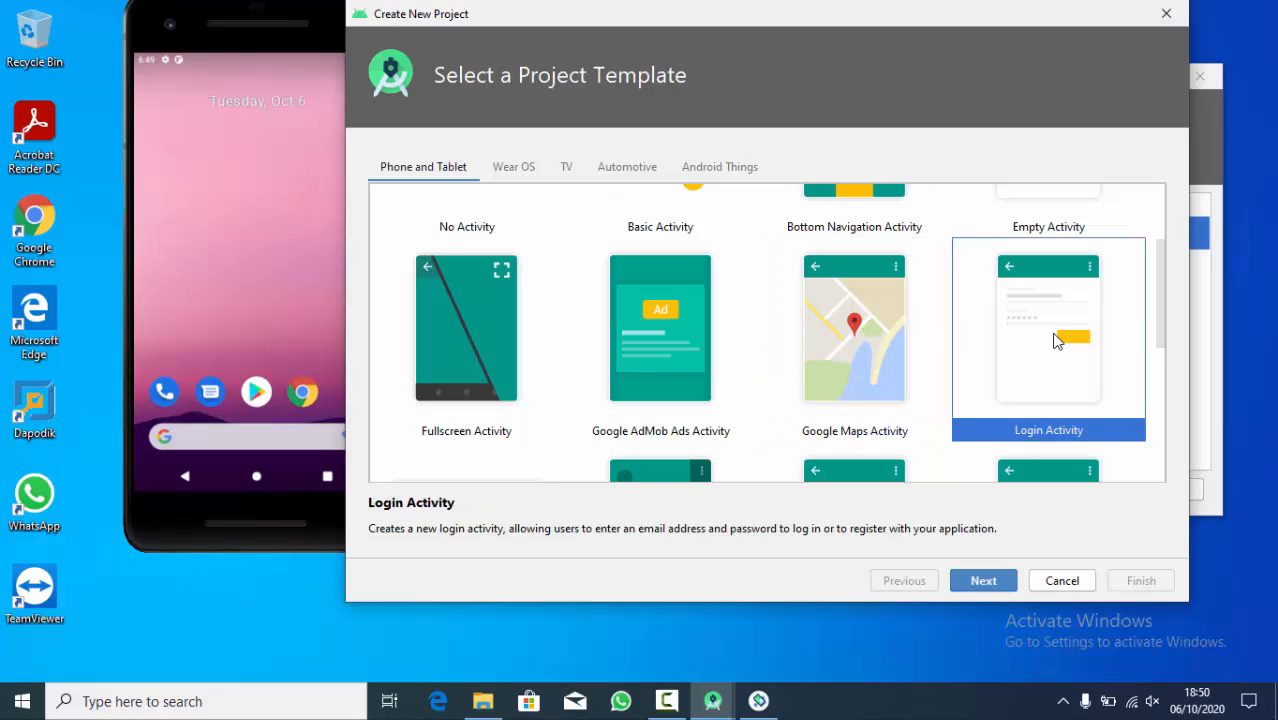
scroll(1054, 338, "up", 3)
left_click(471, 323)
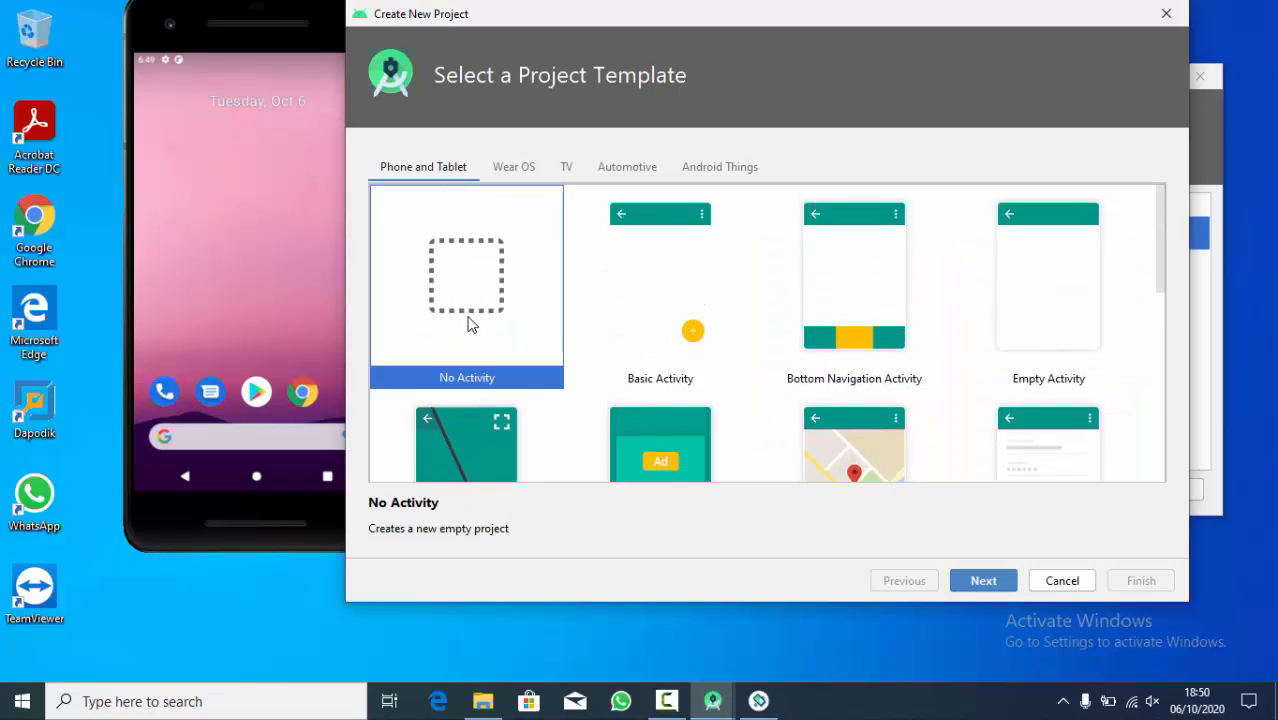
left_click(640, 305)
left_click(843, 277)
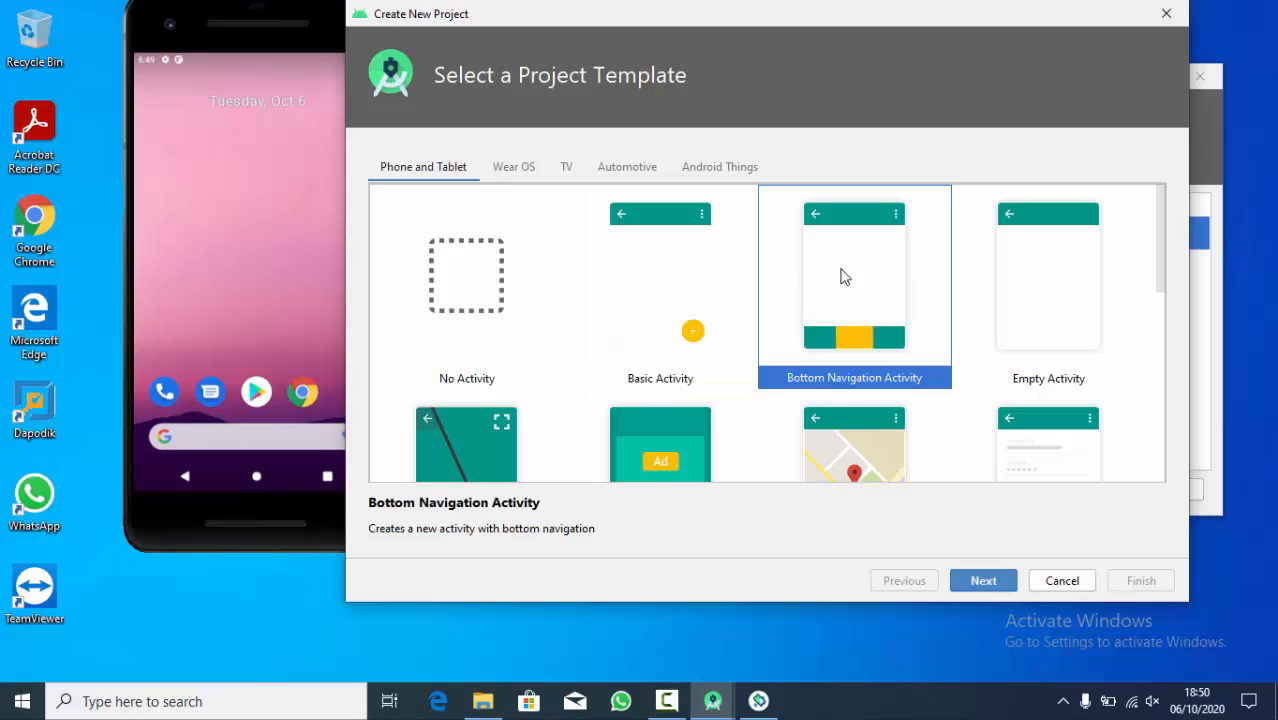
left_click(1021, 277)
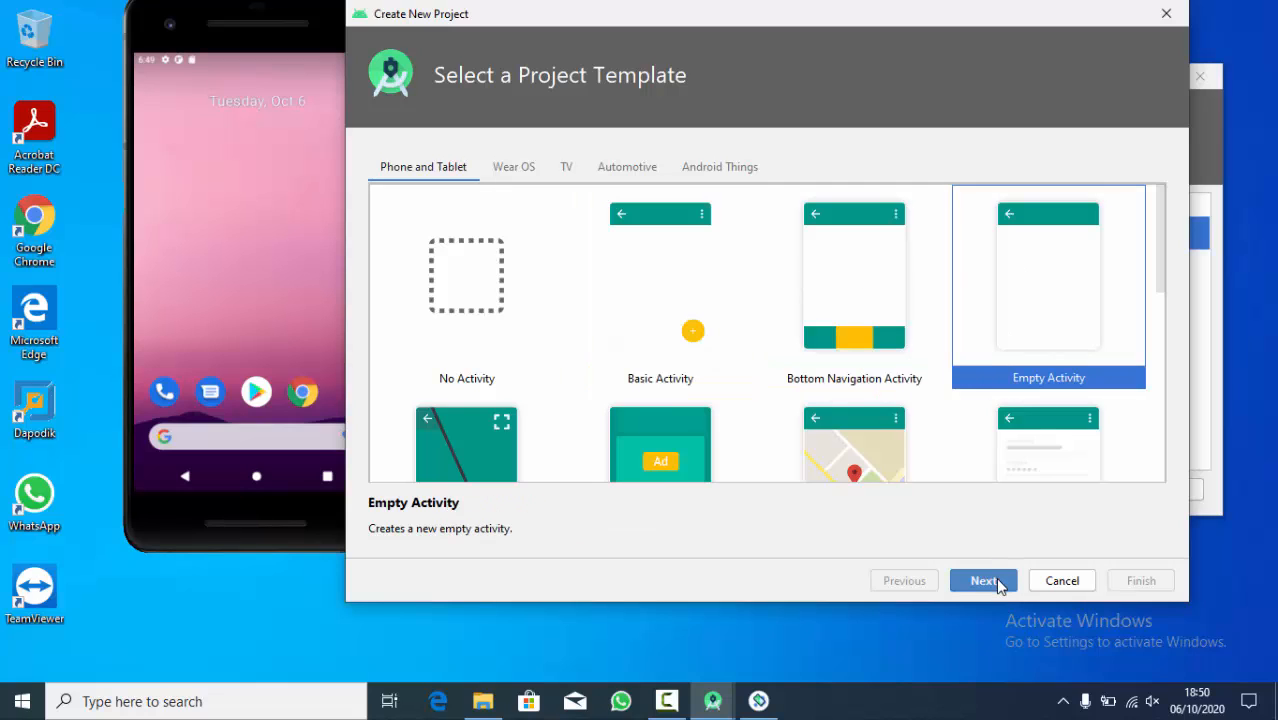
- Look through the Wear OS, TV, Automotive and Android Things templates, and continue with the Phone and Tablet Empty Activity template
left_click(523, 170)
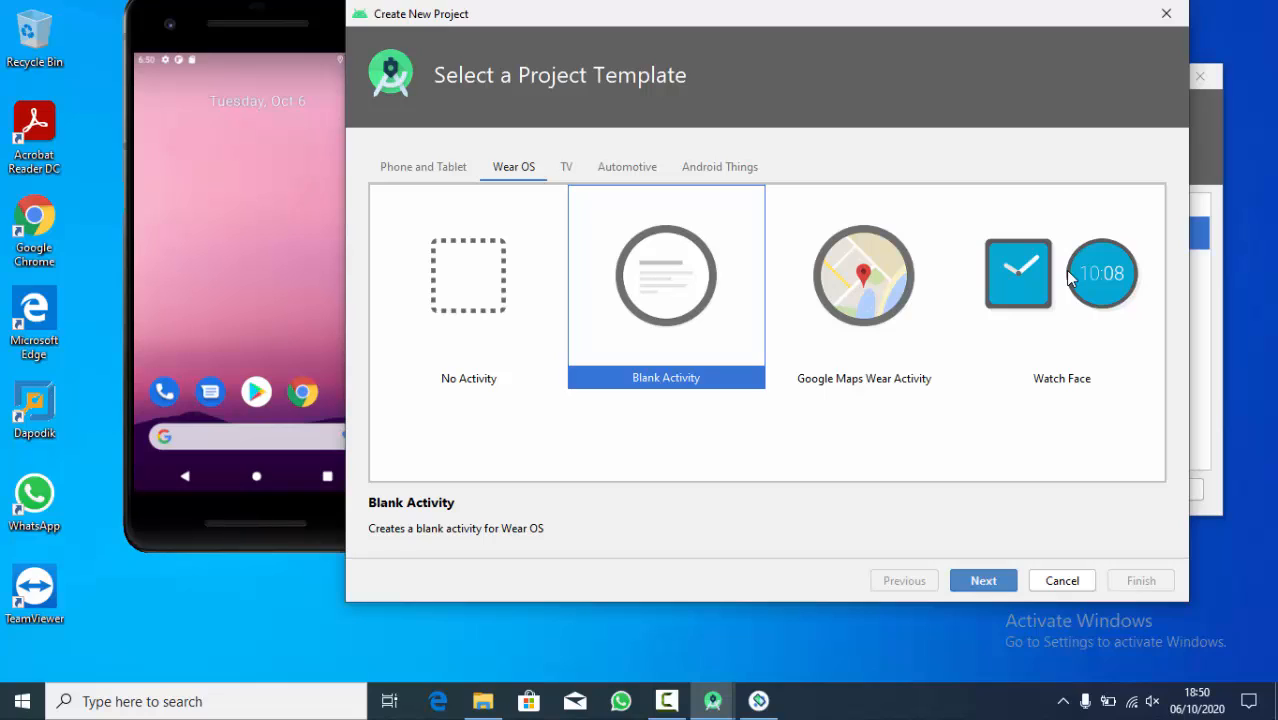
left_click(566, 167)
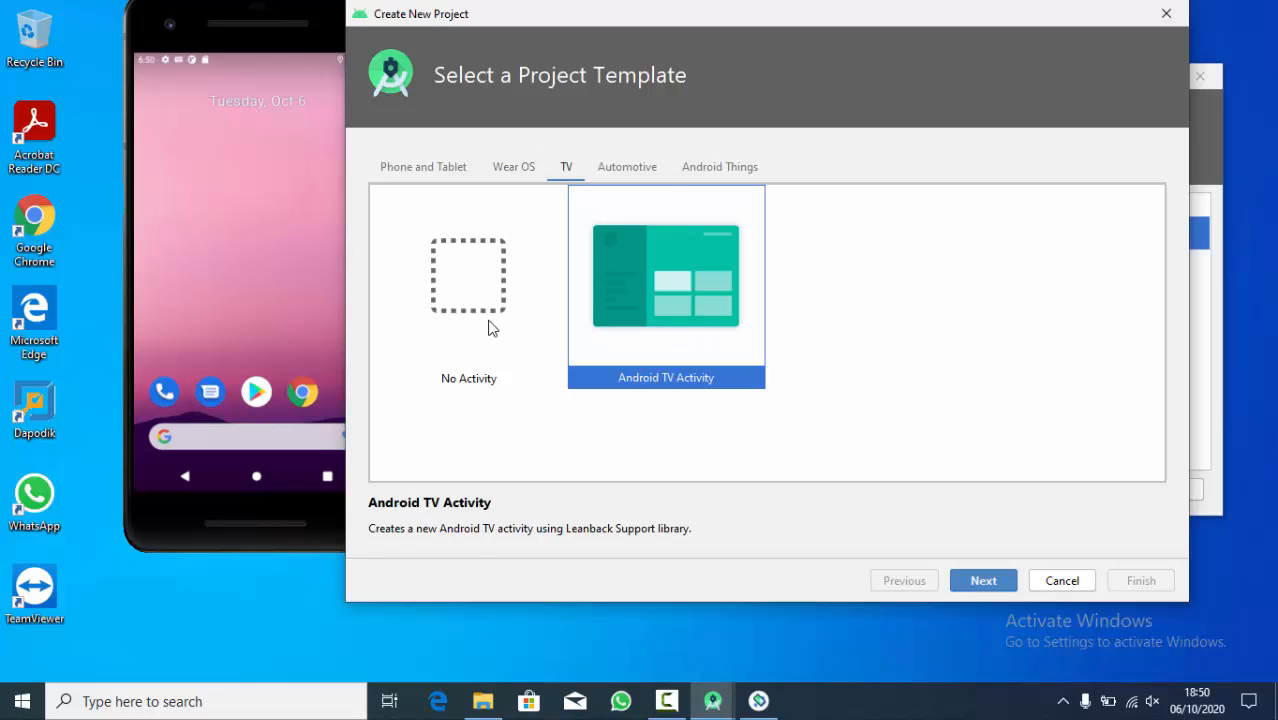
left_click(630, 182)
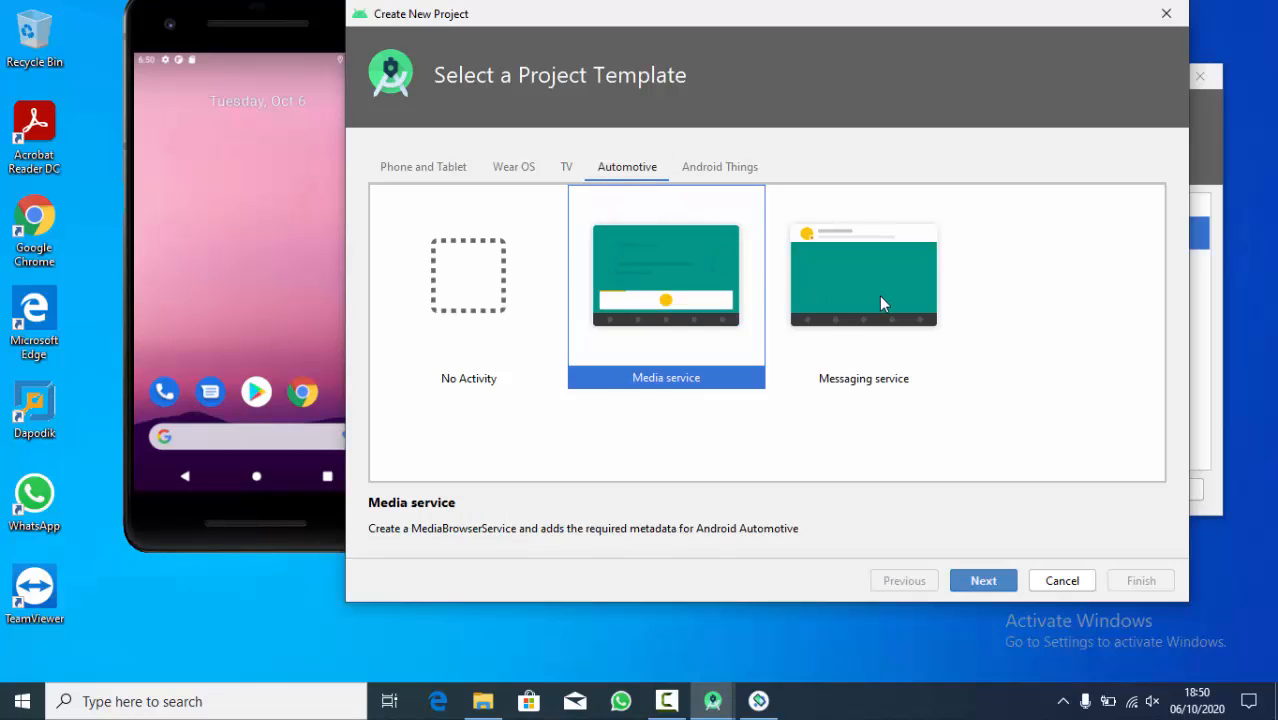
left_click(735, 165)
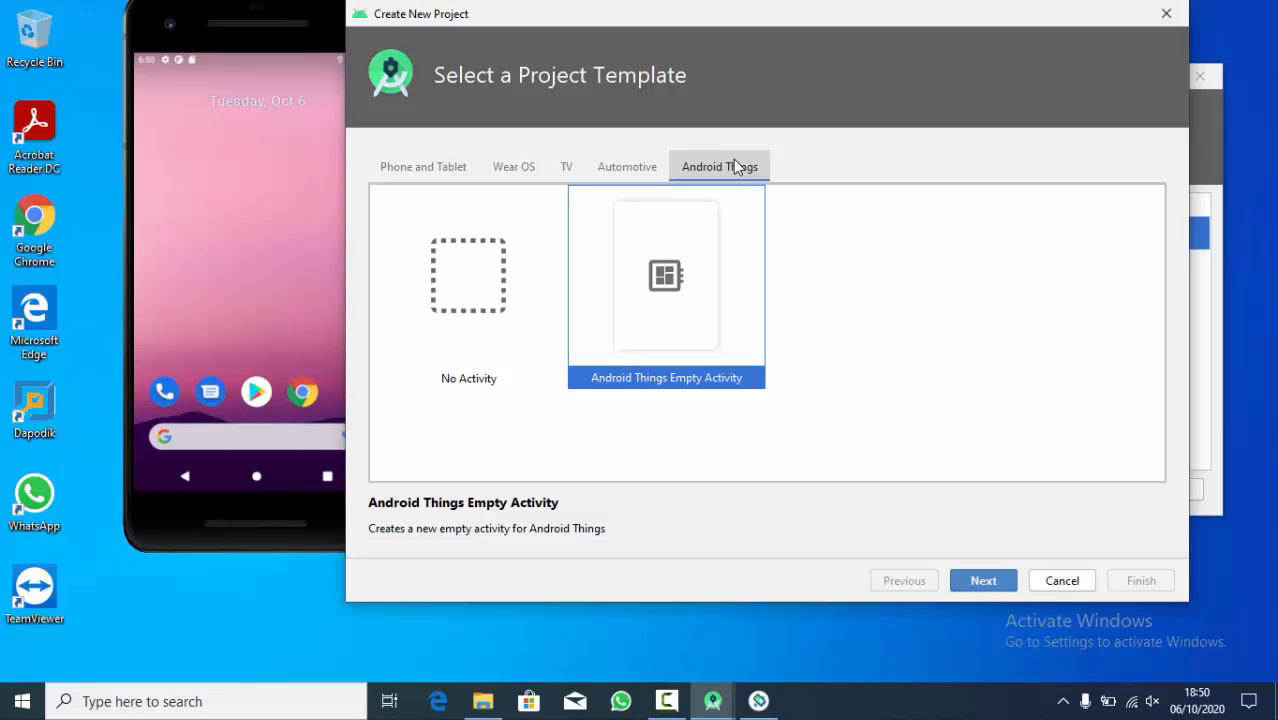
left_click(395, 178)
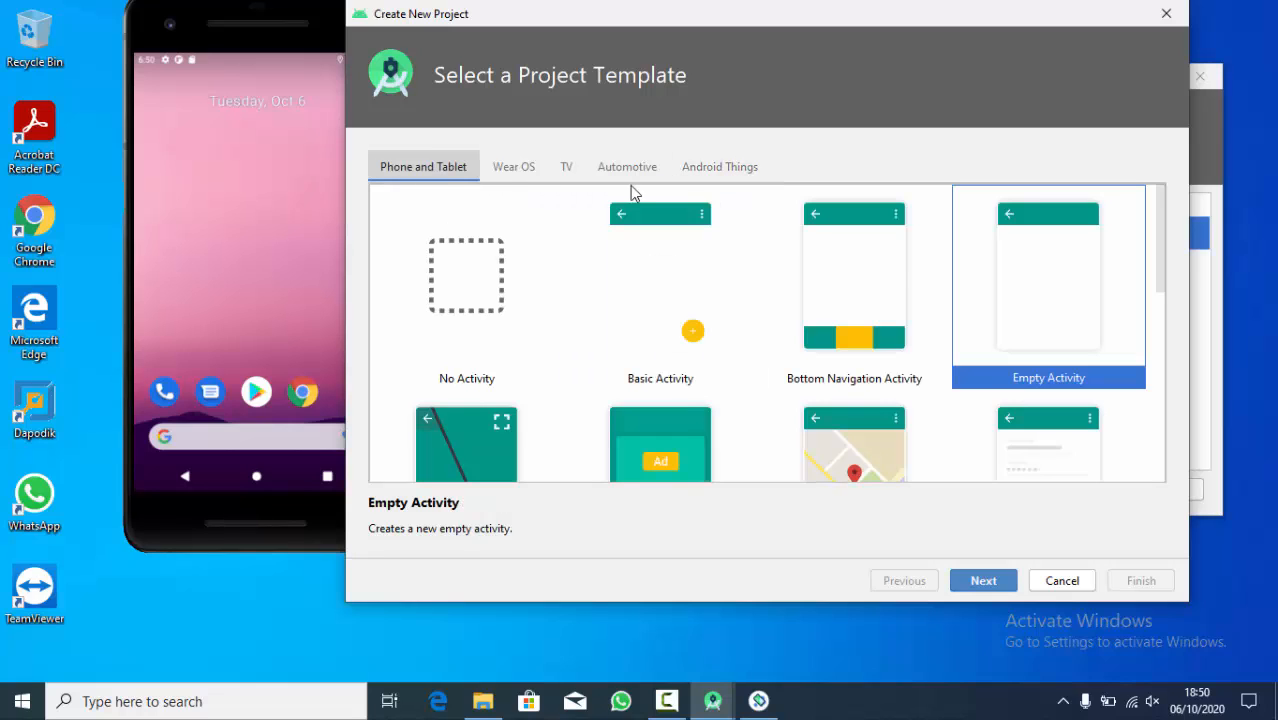
left_click(995, 579)
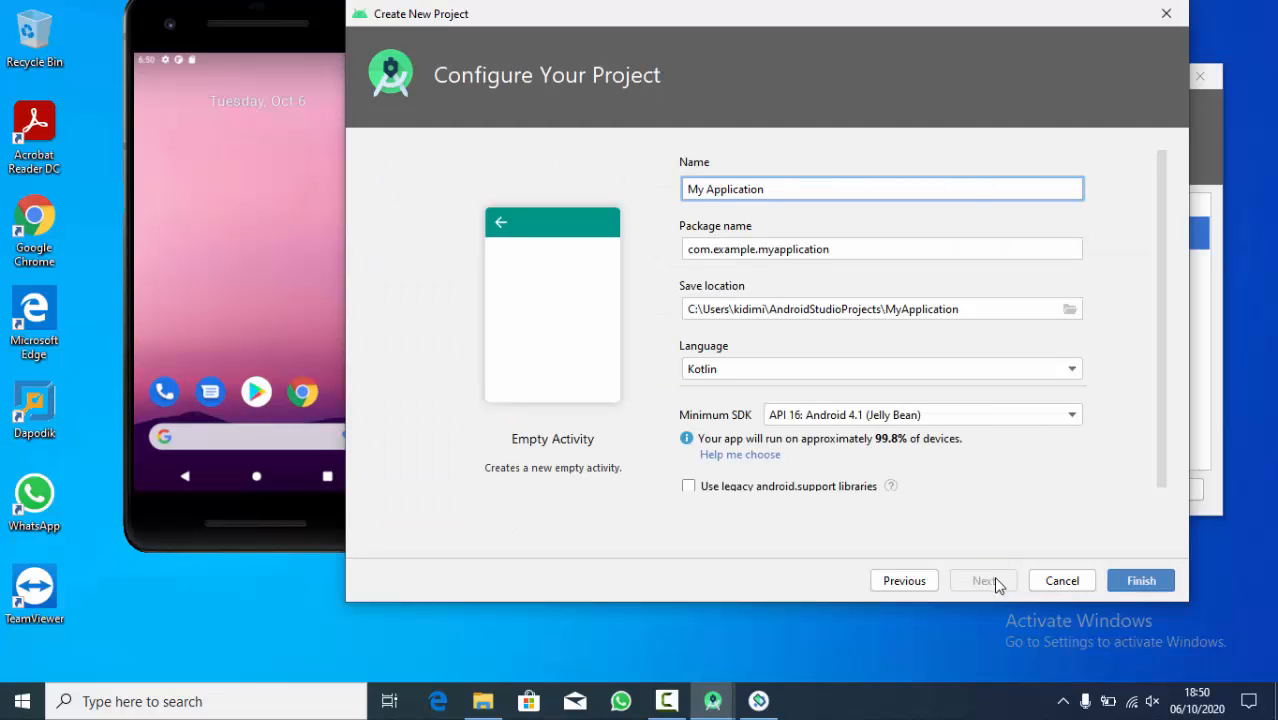
- Create a folder named Android Programming on drive D and set it as the project's save location
left_click(1070, 310)
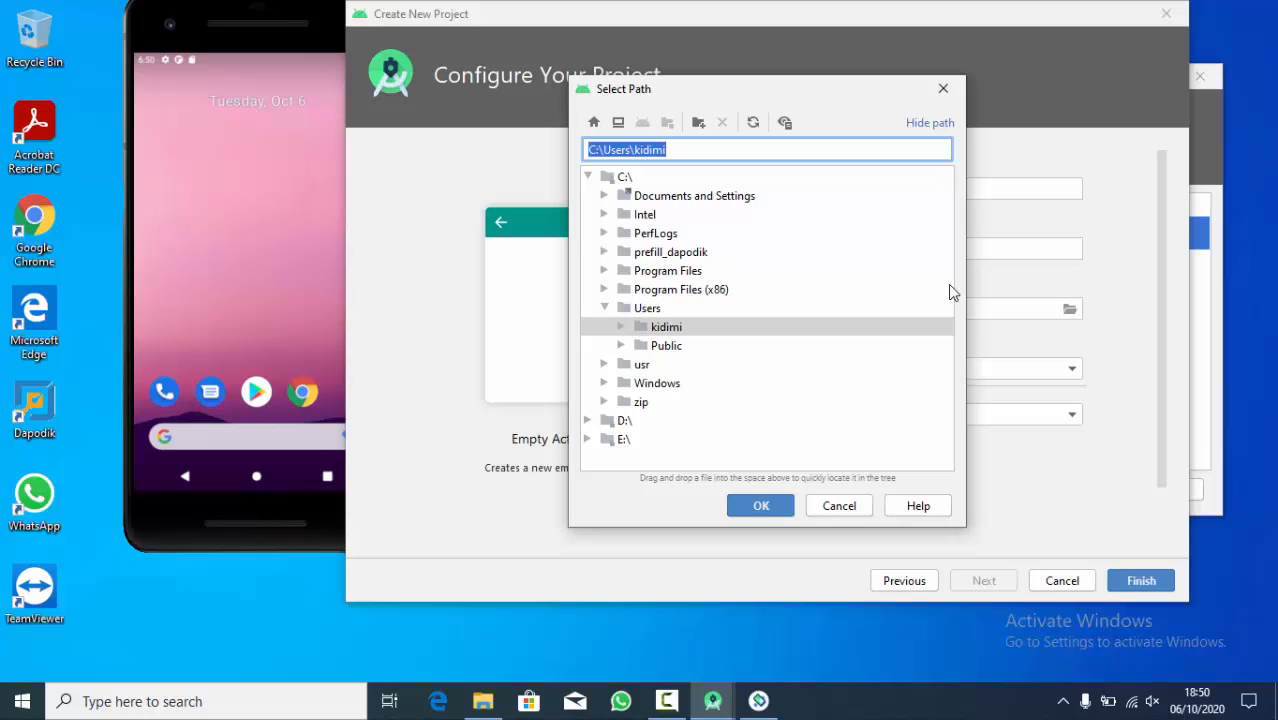
left_click(588, 421)
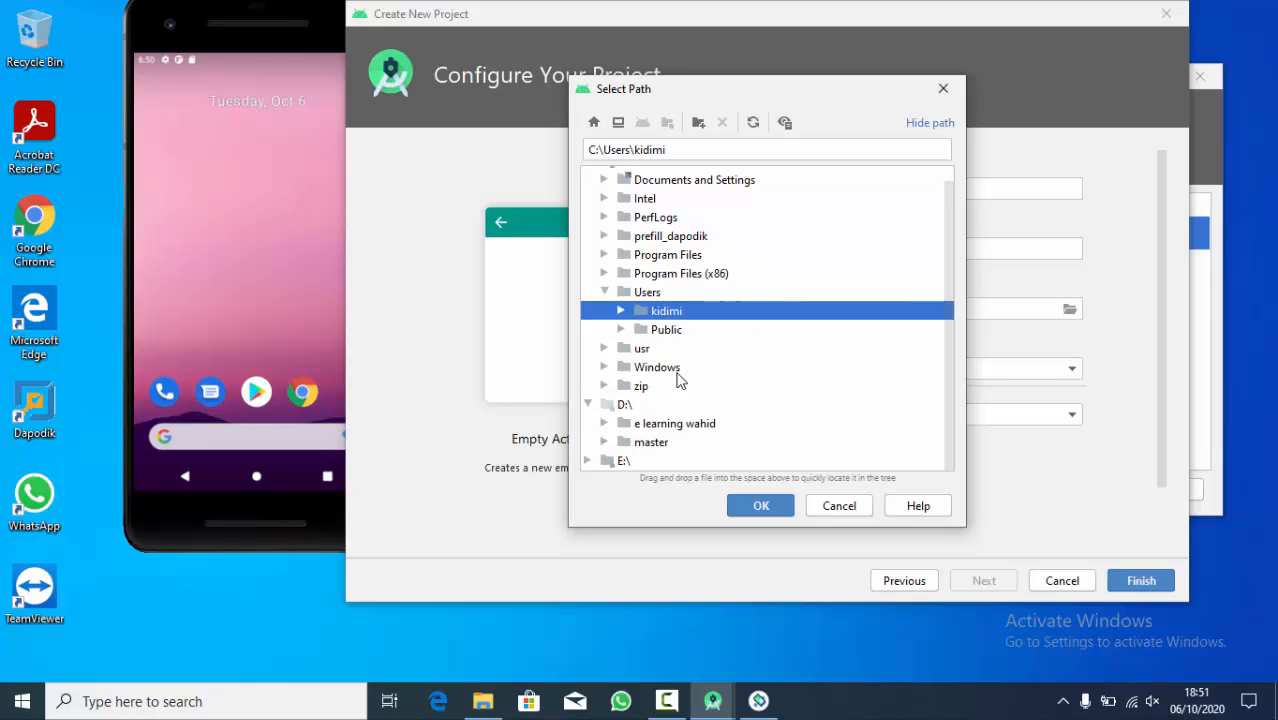
left_click(622, 408)
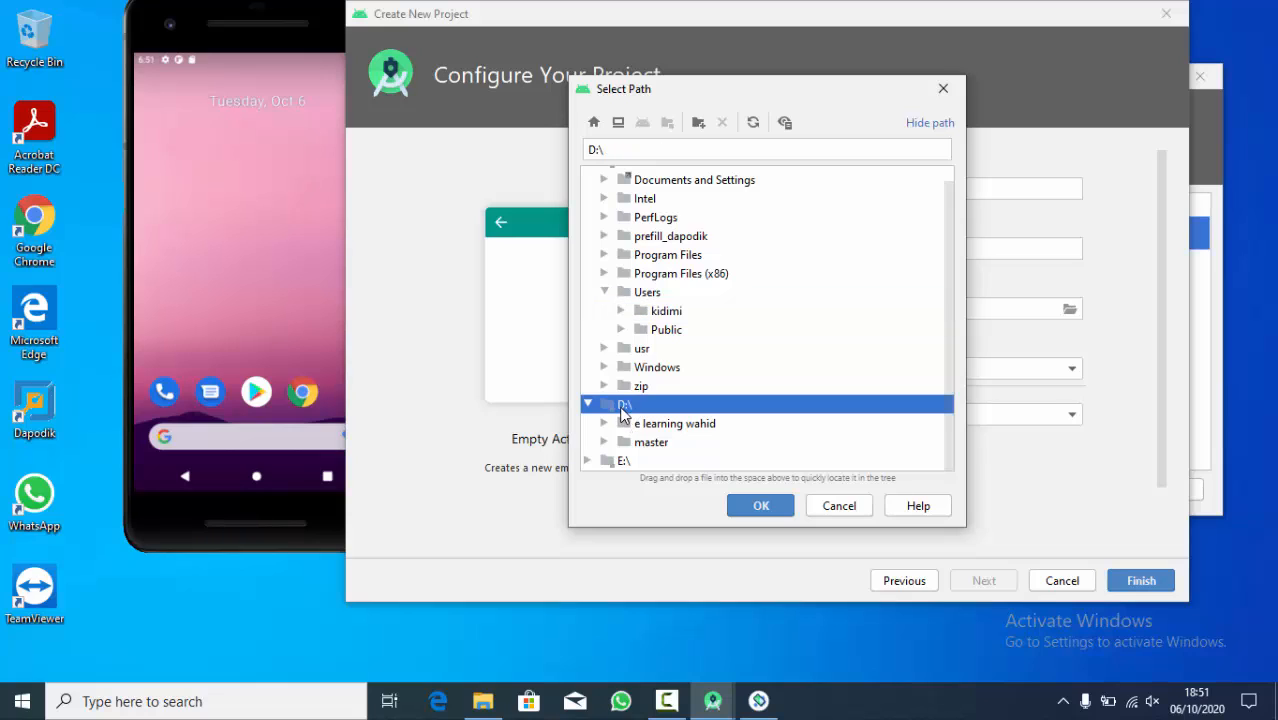
left_click(697, 123)
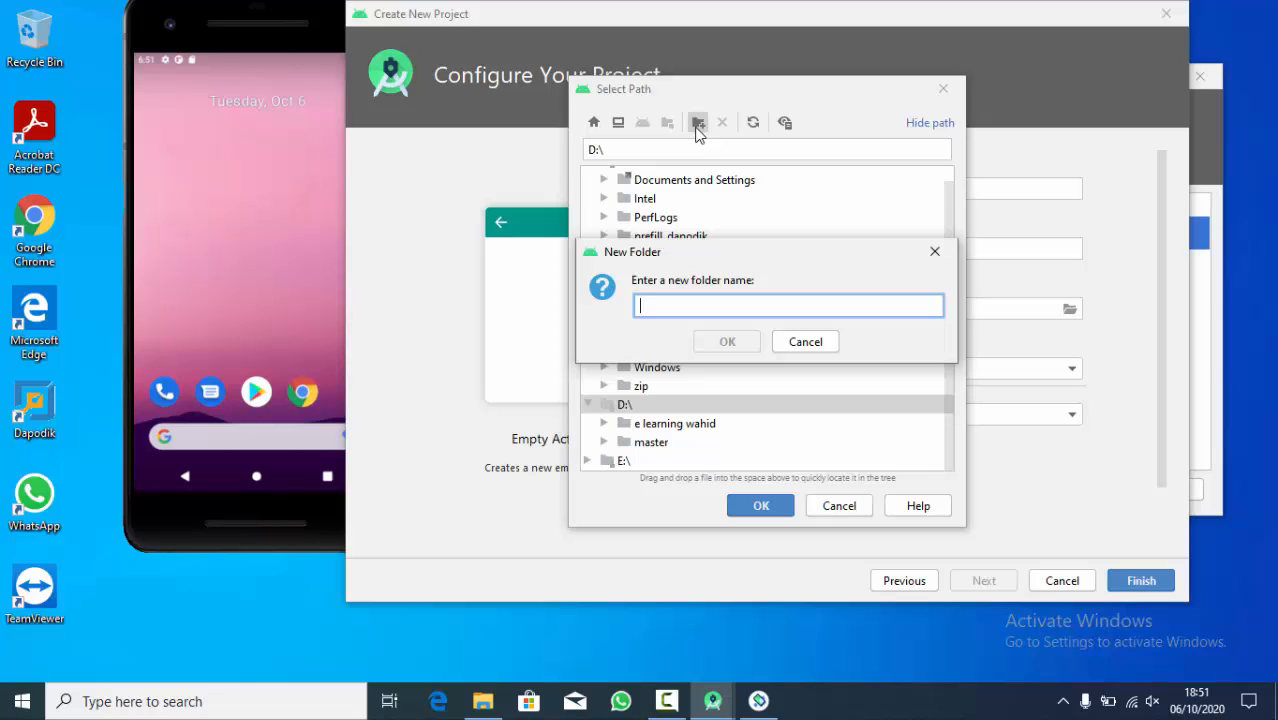
type("Android")
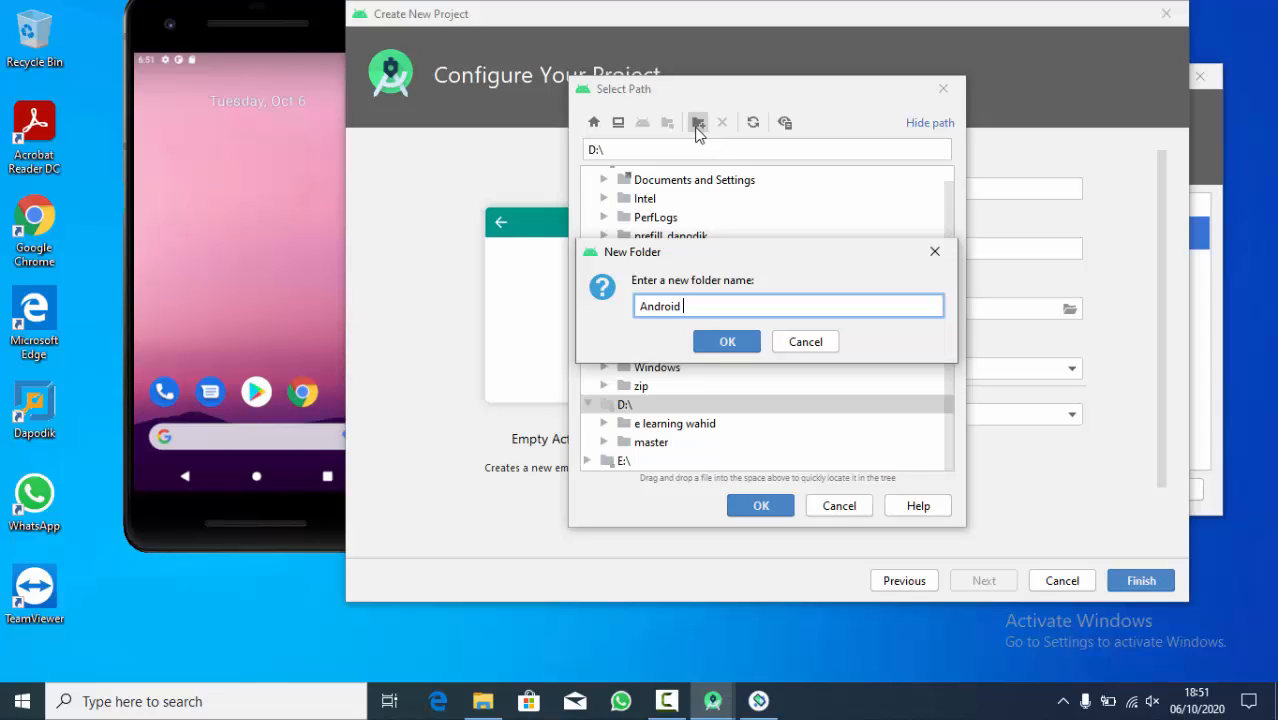
type("Programming")
left_click(727, 341)
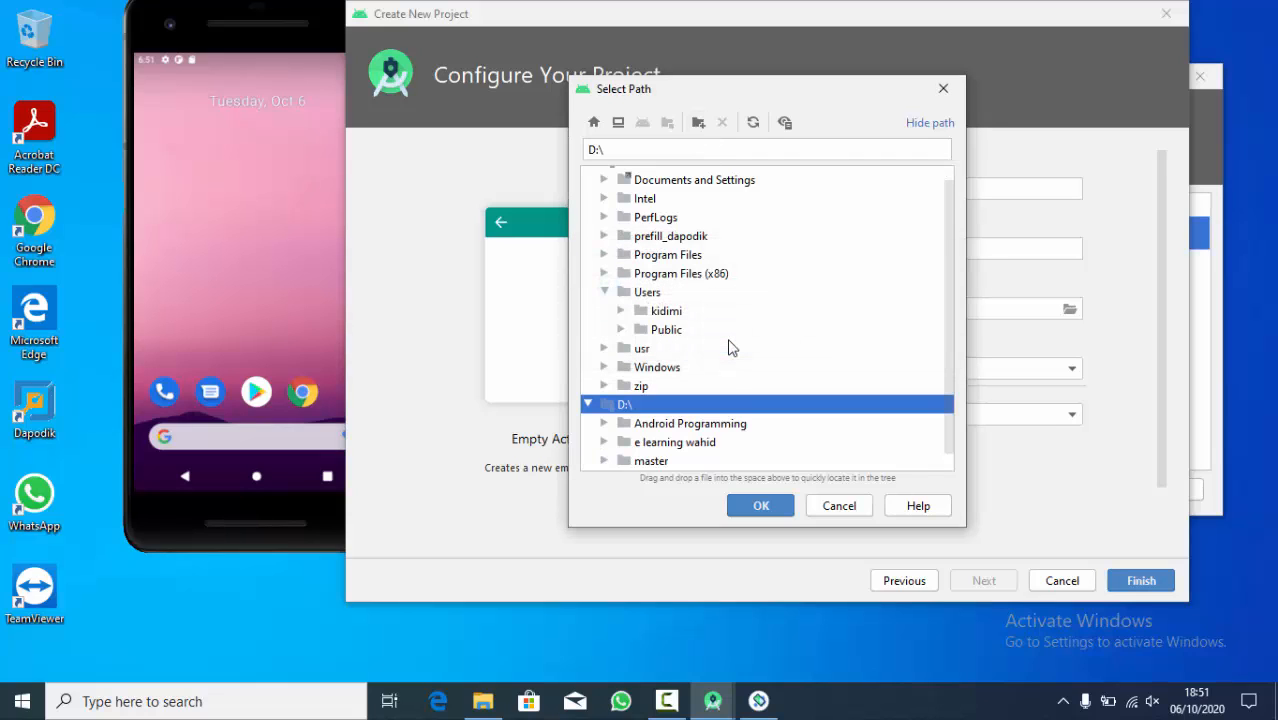
left_click(684, 426)
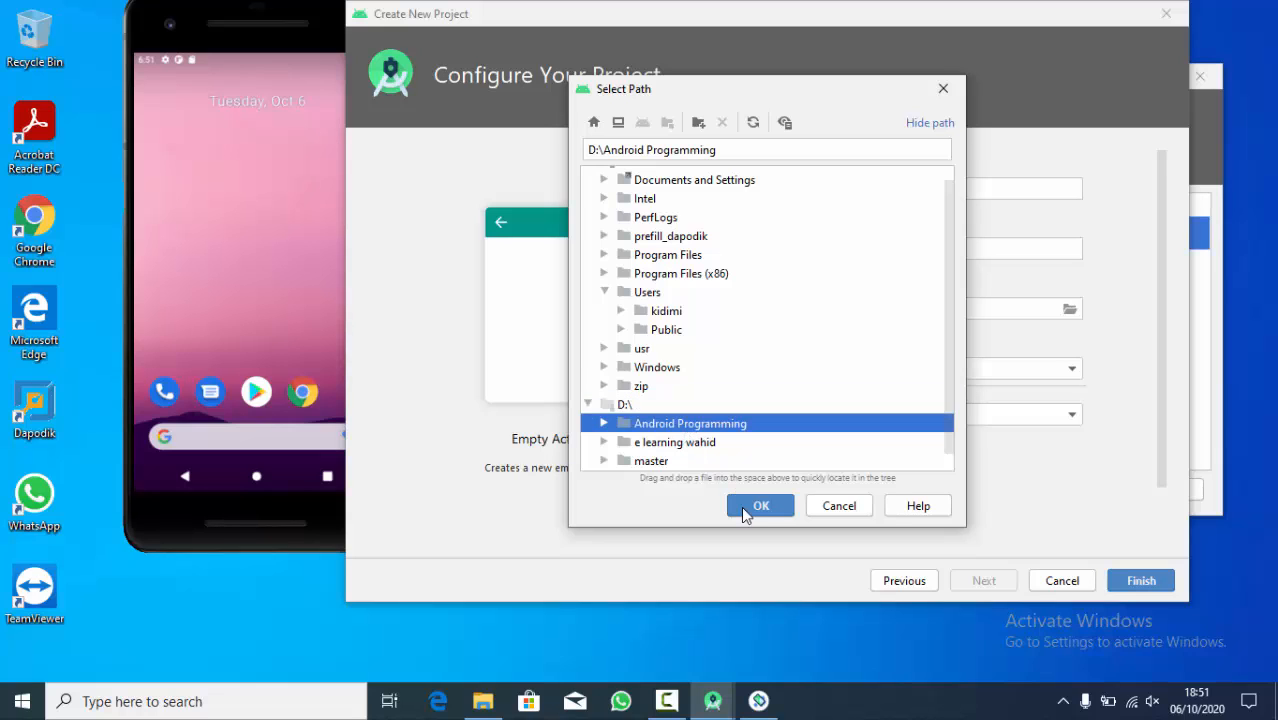
left_click(759, 506)
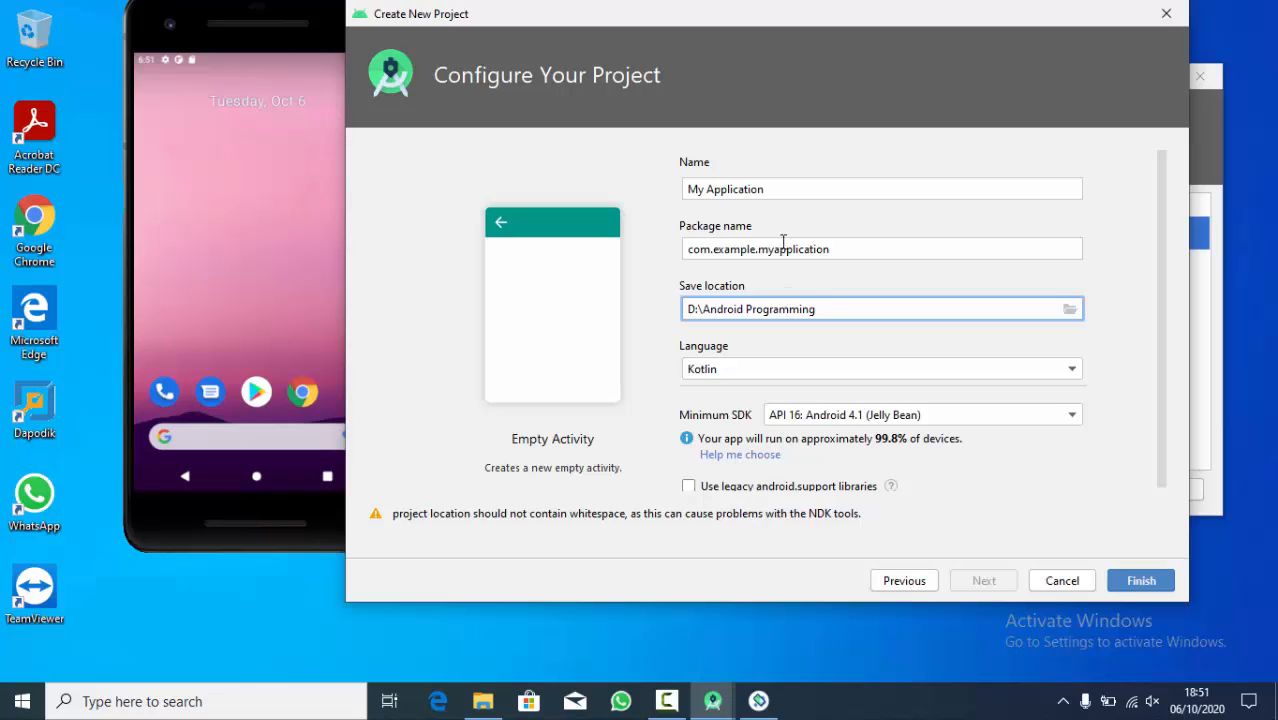
- Name the project HelloWorld
left_click(781, 193)
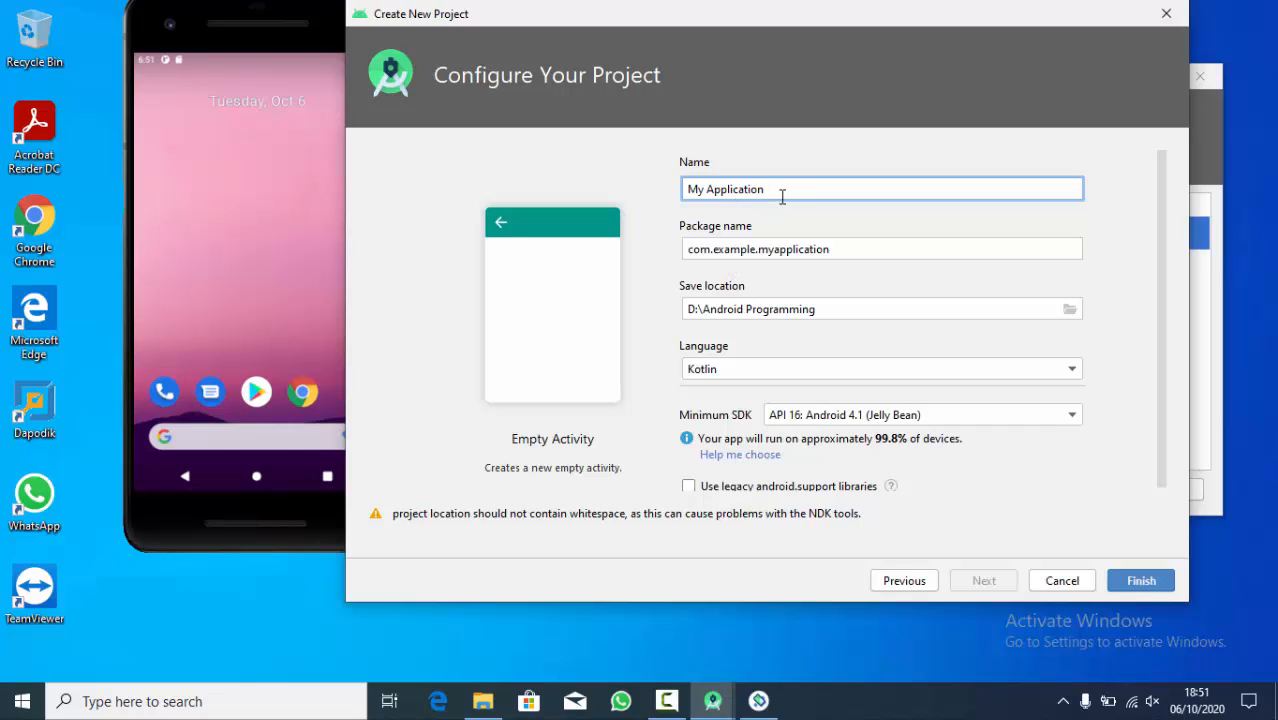
left_click_drag(763, 190, 678, 185)
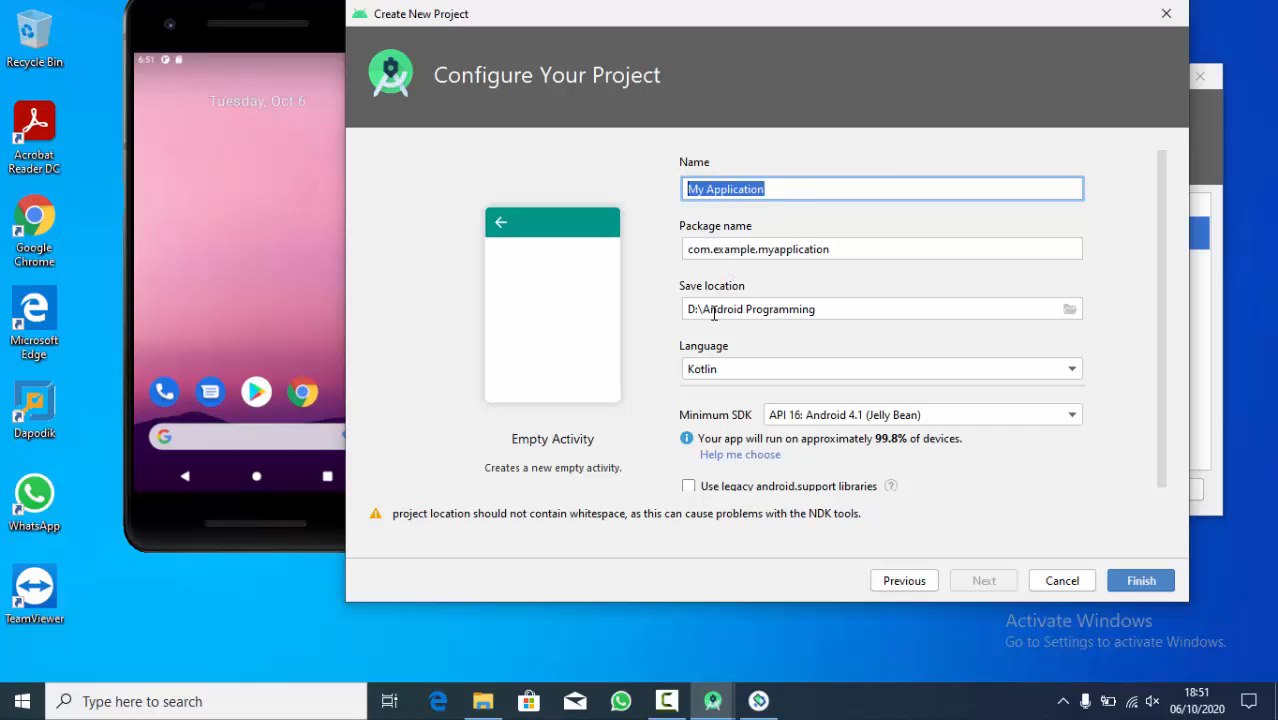
type("H")
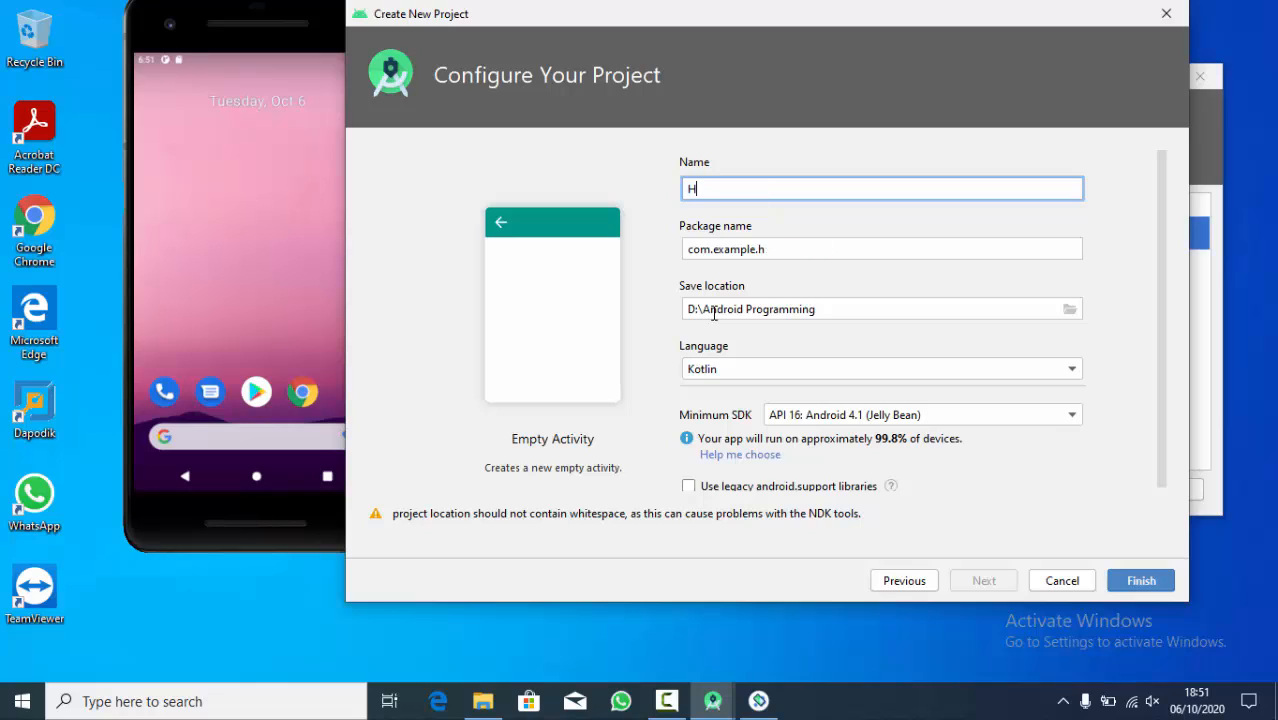
type("elloWorld")
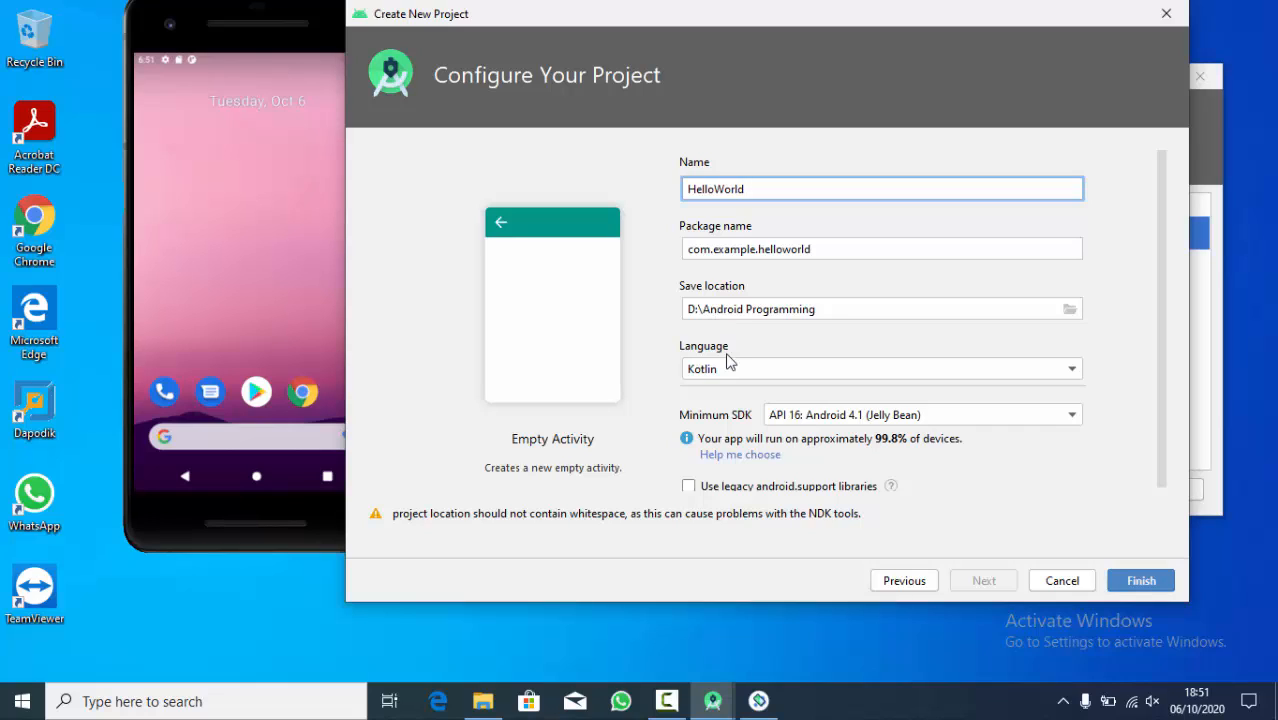
- Review the package name and save location, and set the project language to Java
left_click(703, 247)
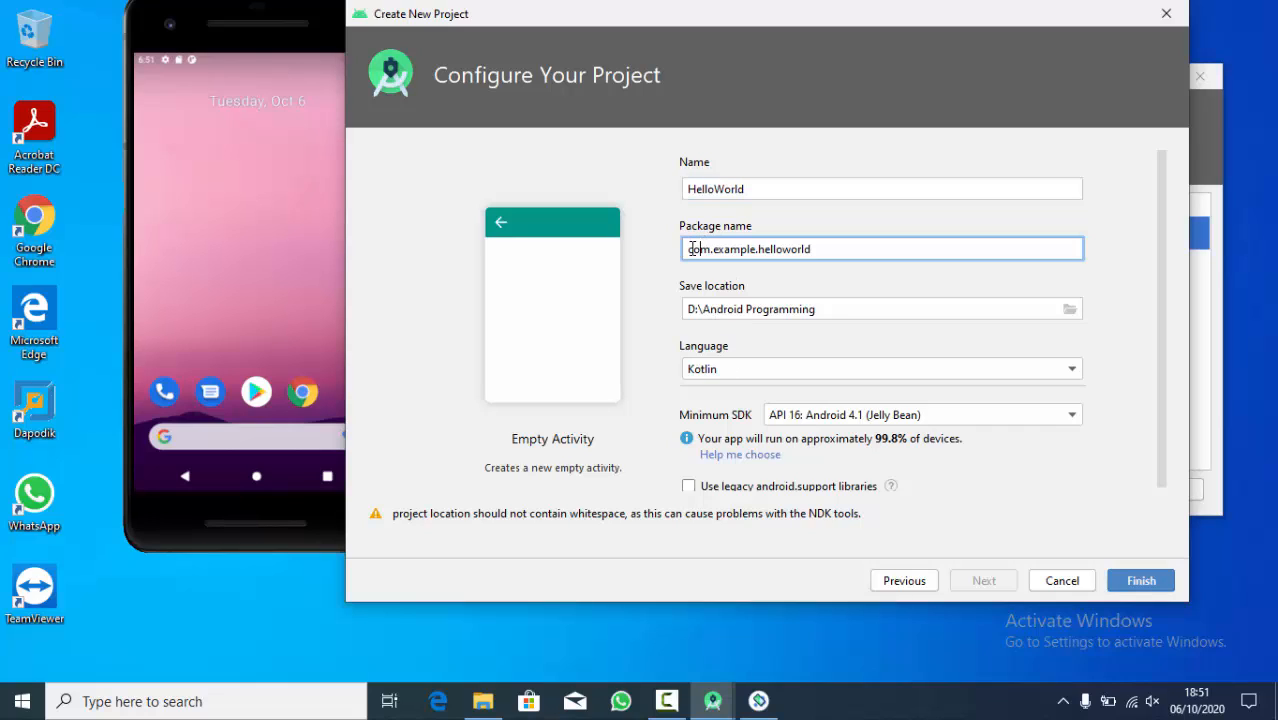
left_click_drag(686, 249, 824, 250)
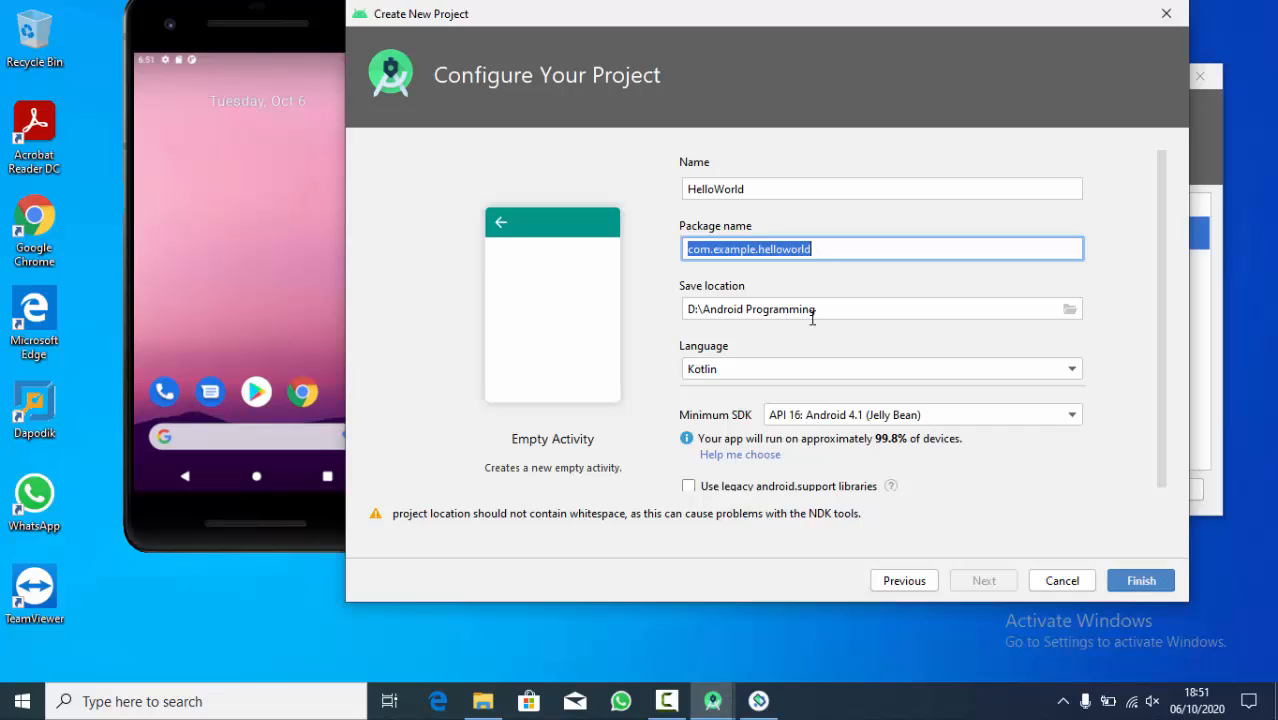
left_click_drag(826, 311, 680, 313)
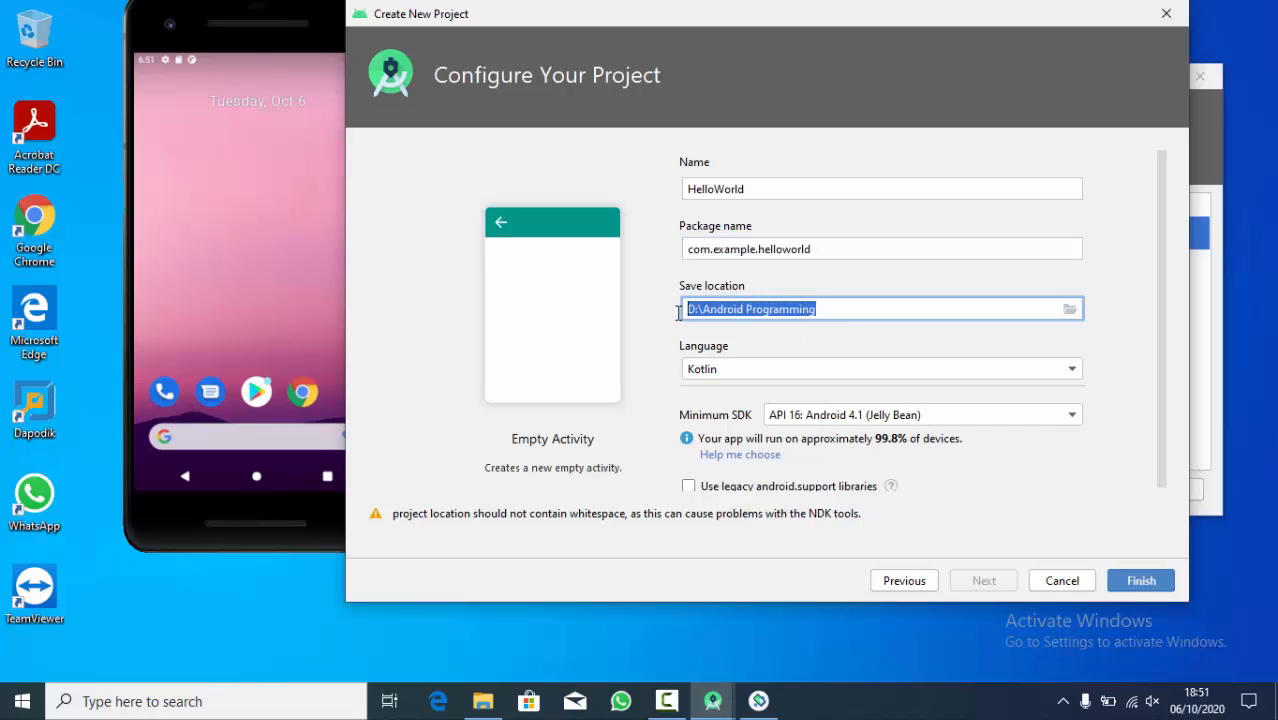
left_click(706, 372)
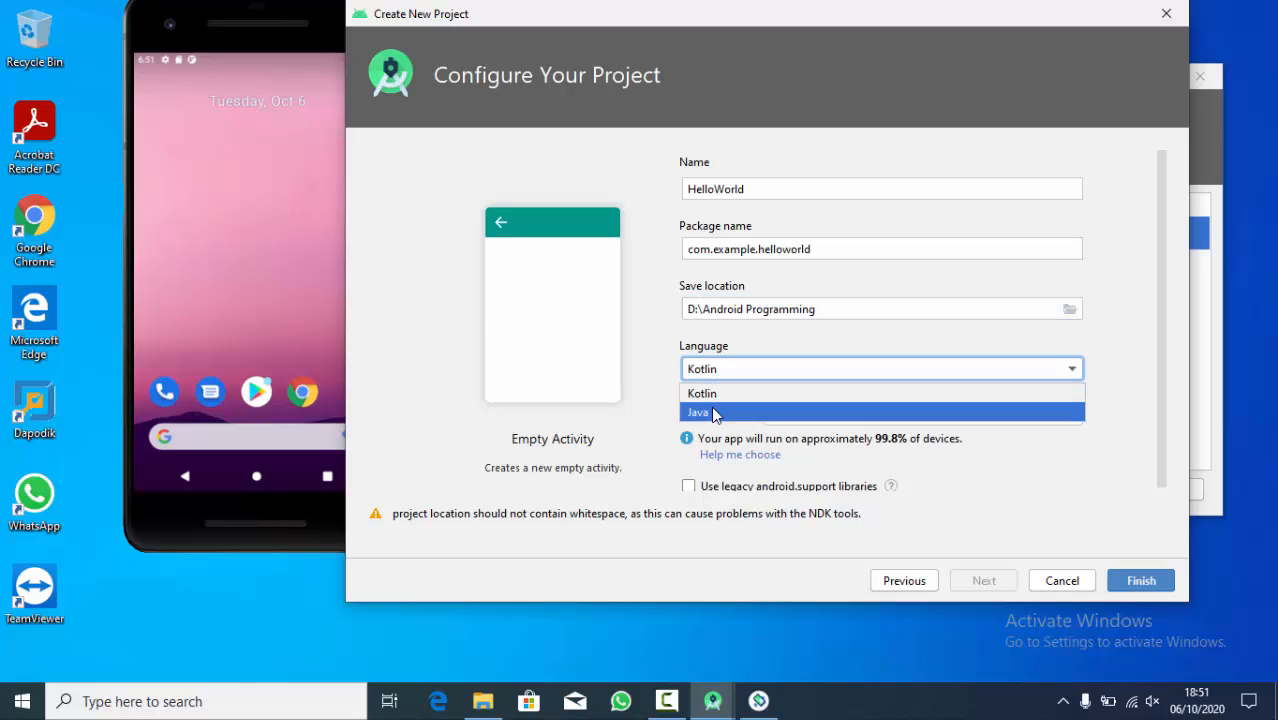
left_click(713, 413)
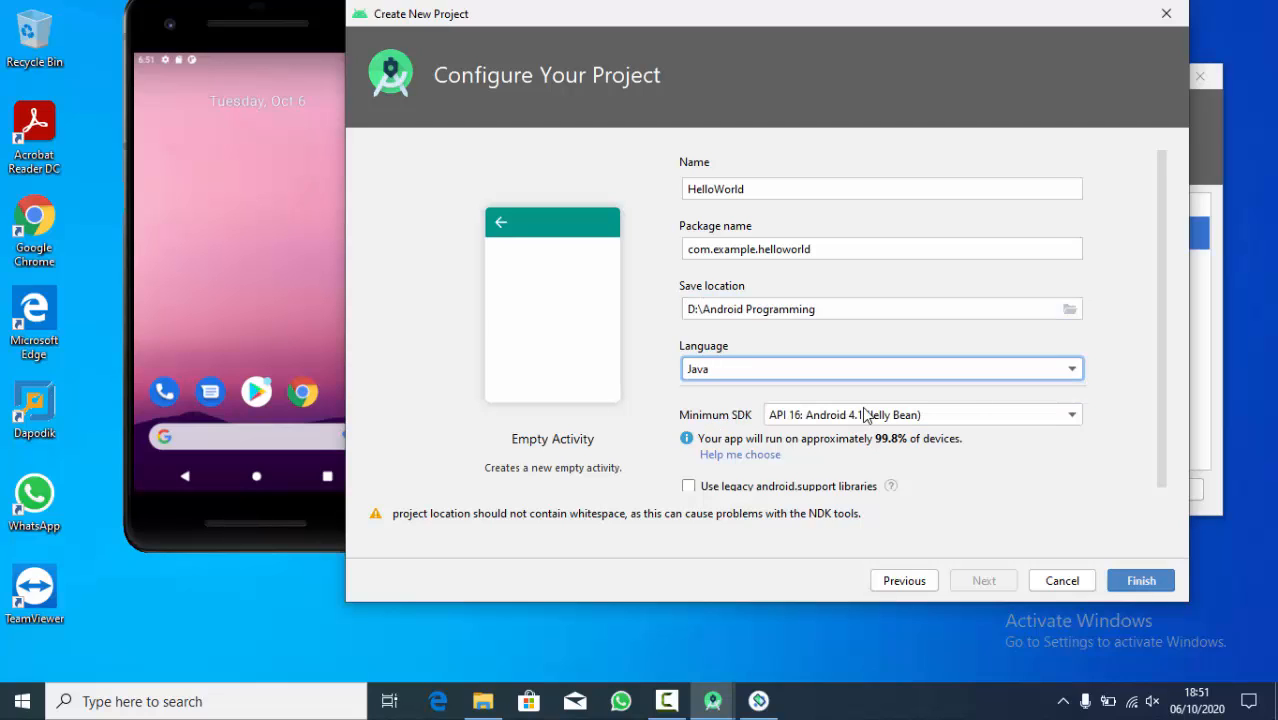
- Try API 14, API 15 and API 16 as the minimum SDK to compare their device coverage
left_click(906, 416)
left_click(906, 416)
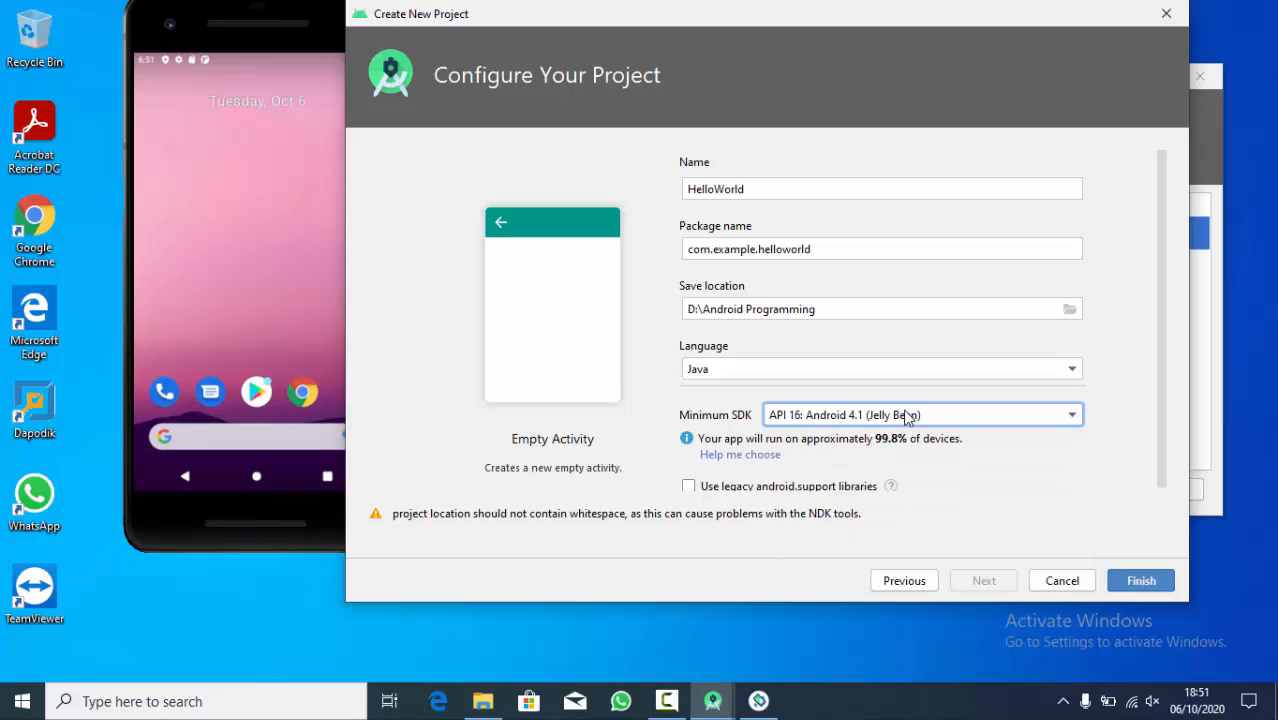
left_click(846, 415)
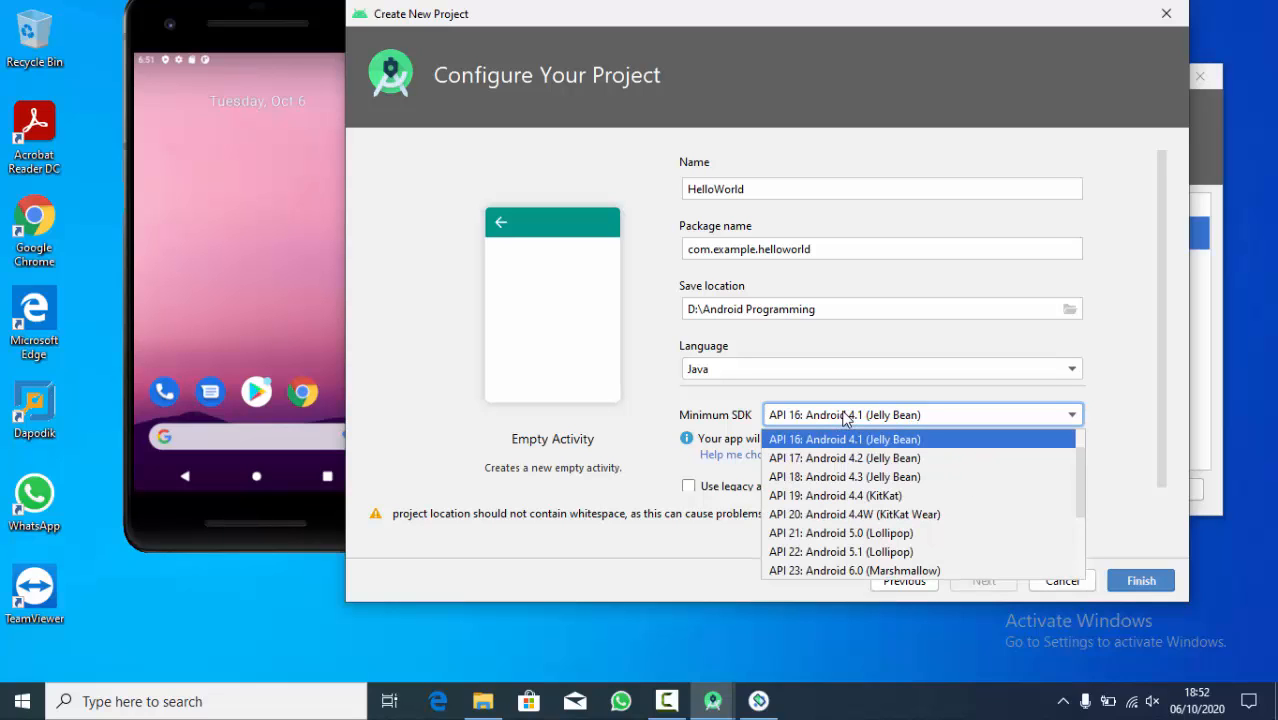
scroll(918, 485, "down", 3)
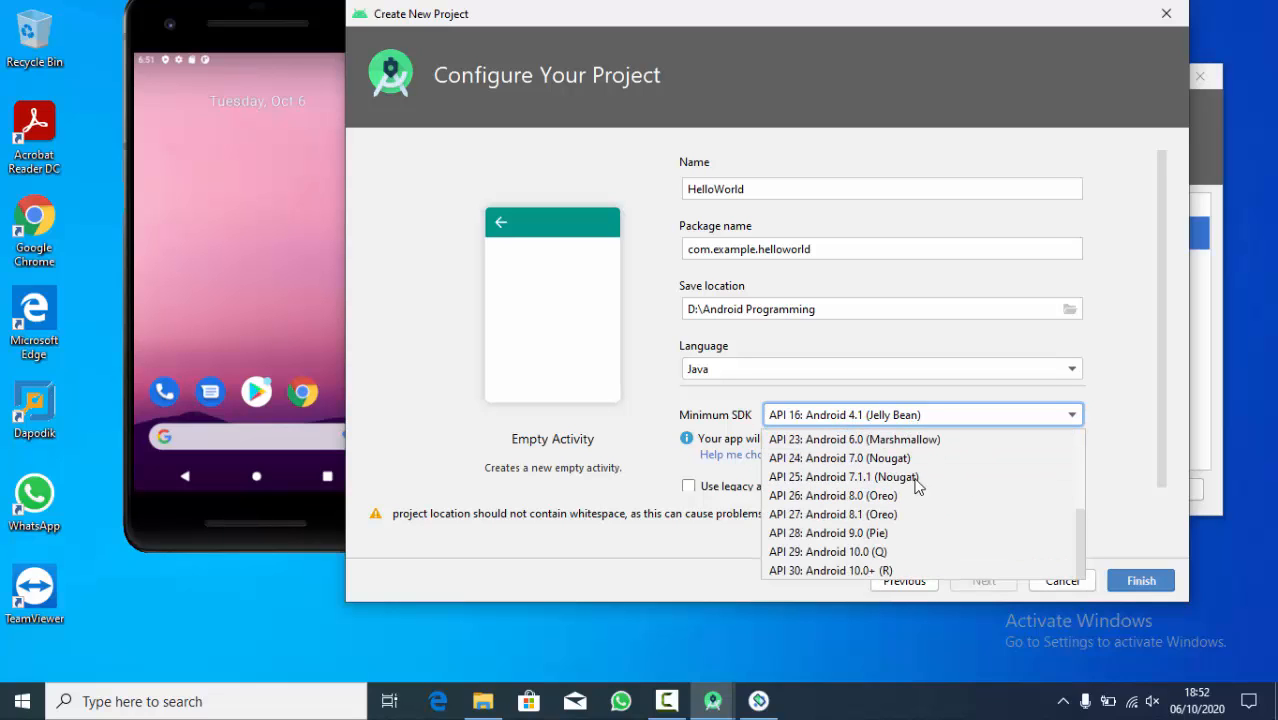
scroll(918, 485, "up", 3)
left_click(884, 439)
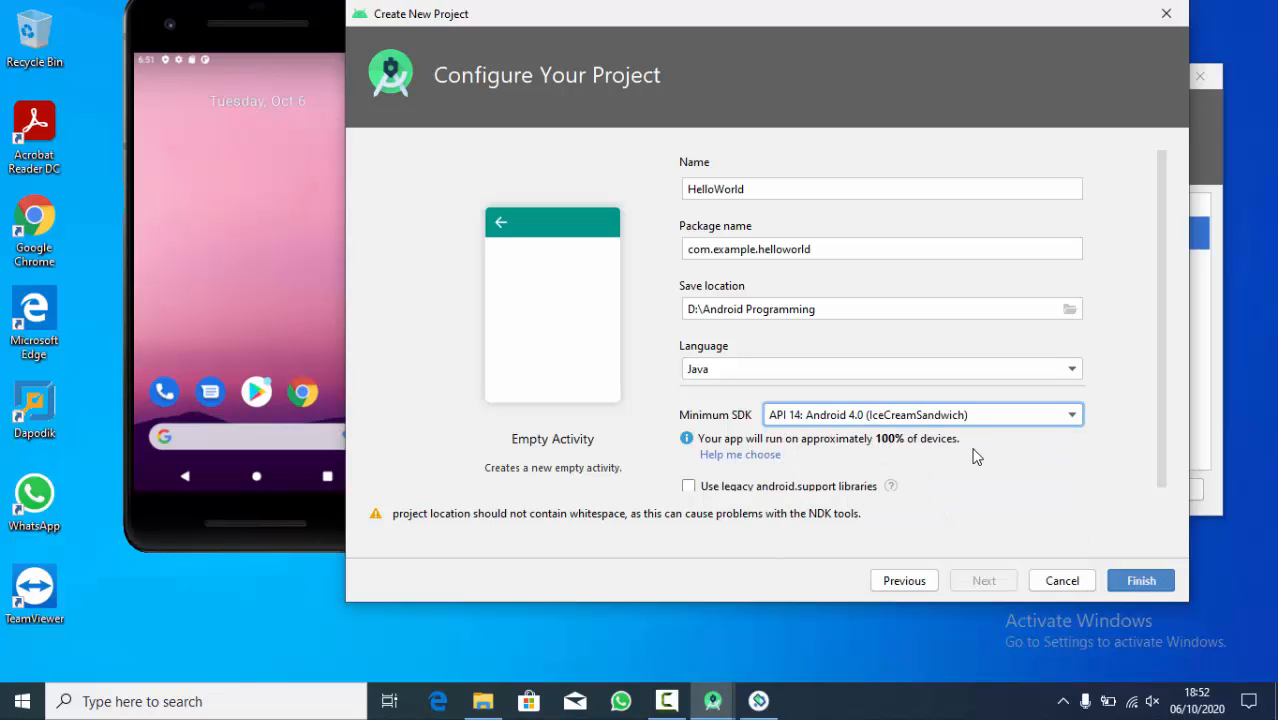
left_click(910, 420)
left_click(912, 459)
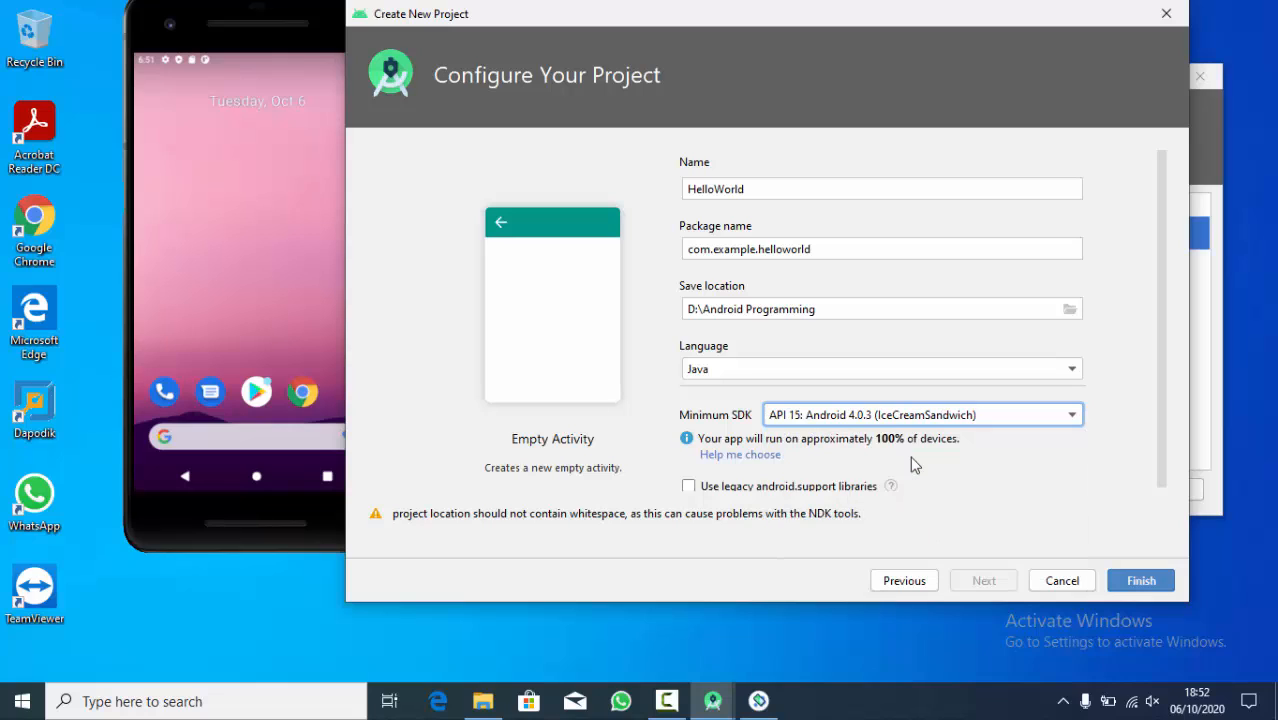
left_click(898, 420)
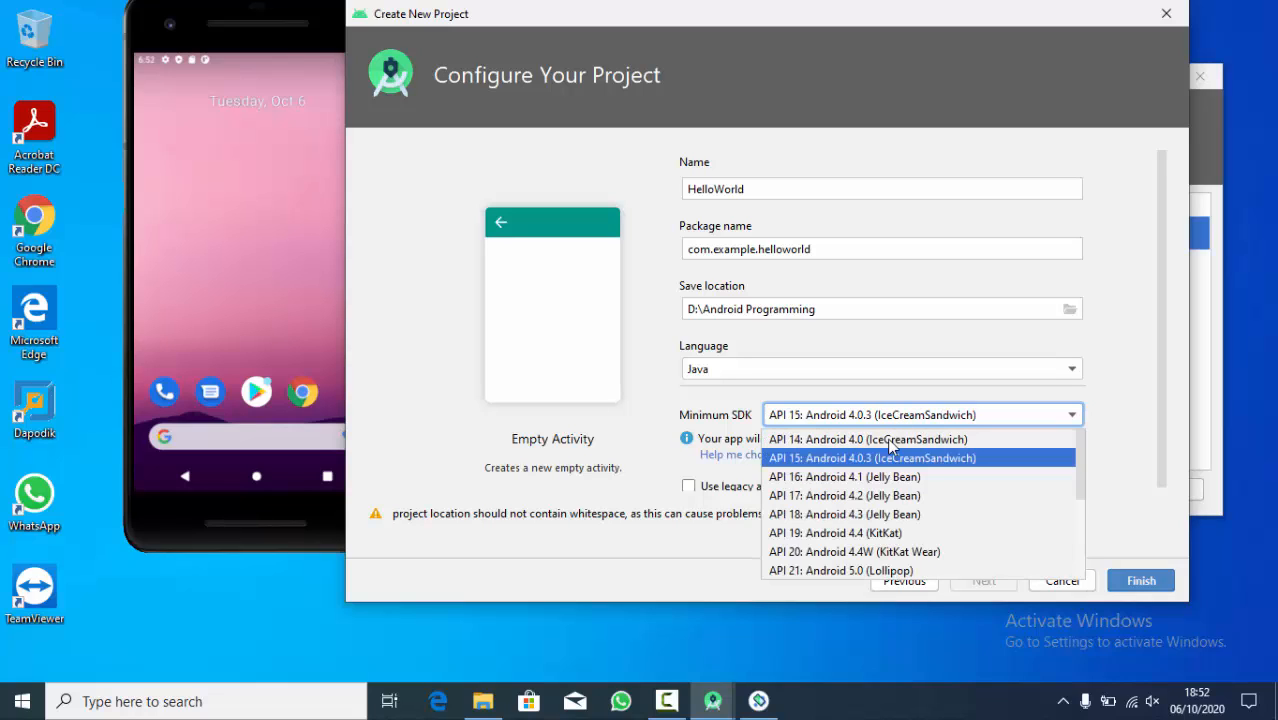
left_click(889, 476)
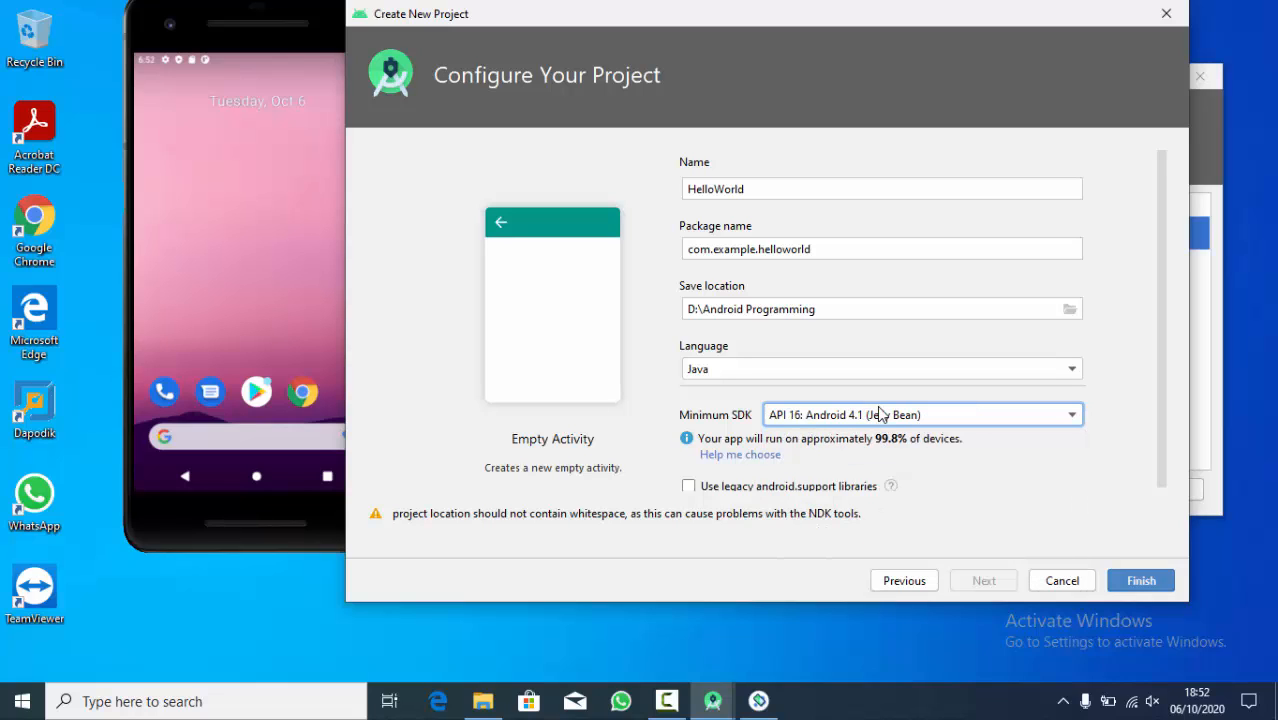
- Try API 17, API 18 and API 19 as the minimum SDK to compare their device coverage
left_click(879, 414)
left_click(885, 497)
left_click(889, 416)
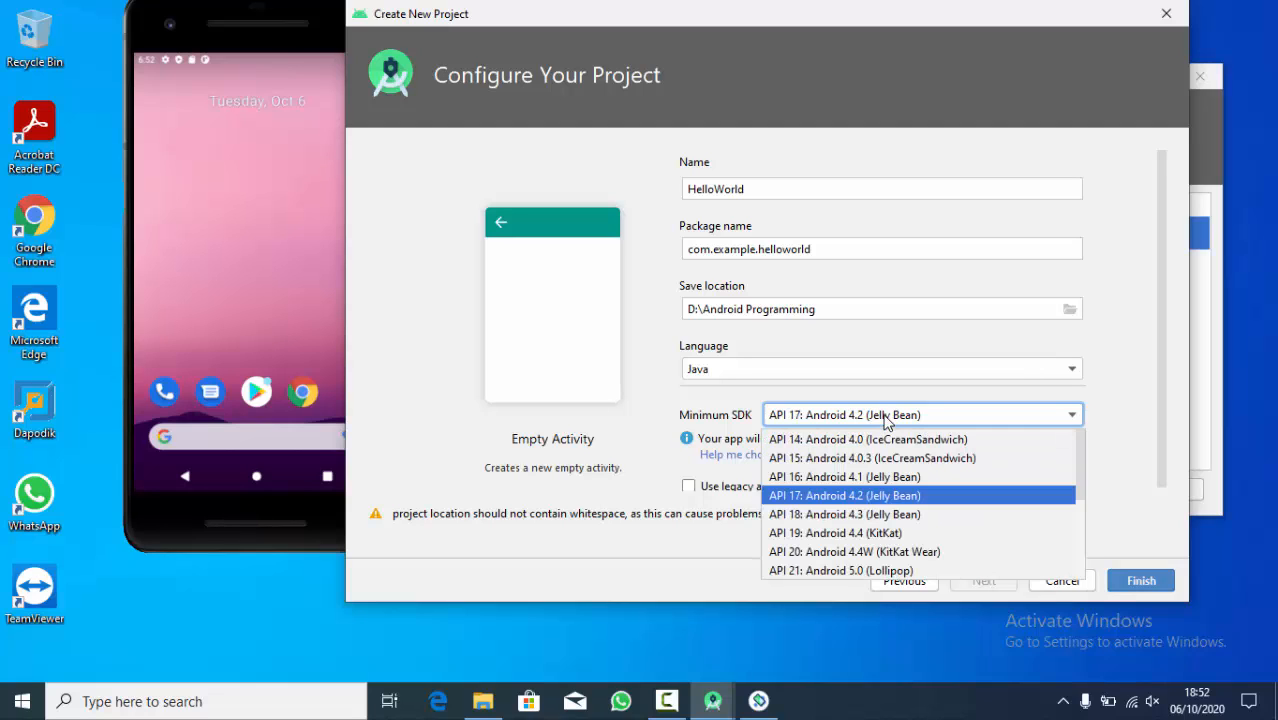
left_click(878, 514)
left_click(921, 414)
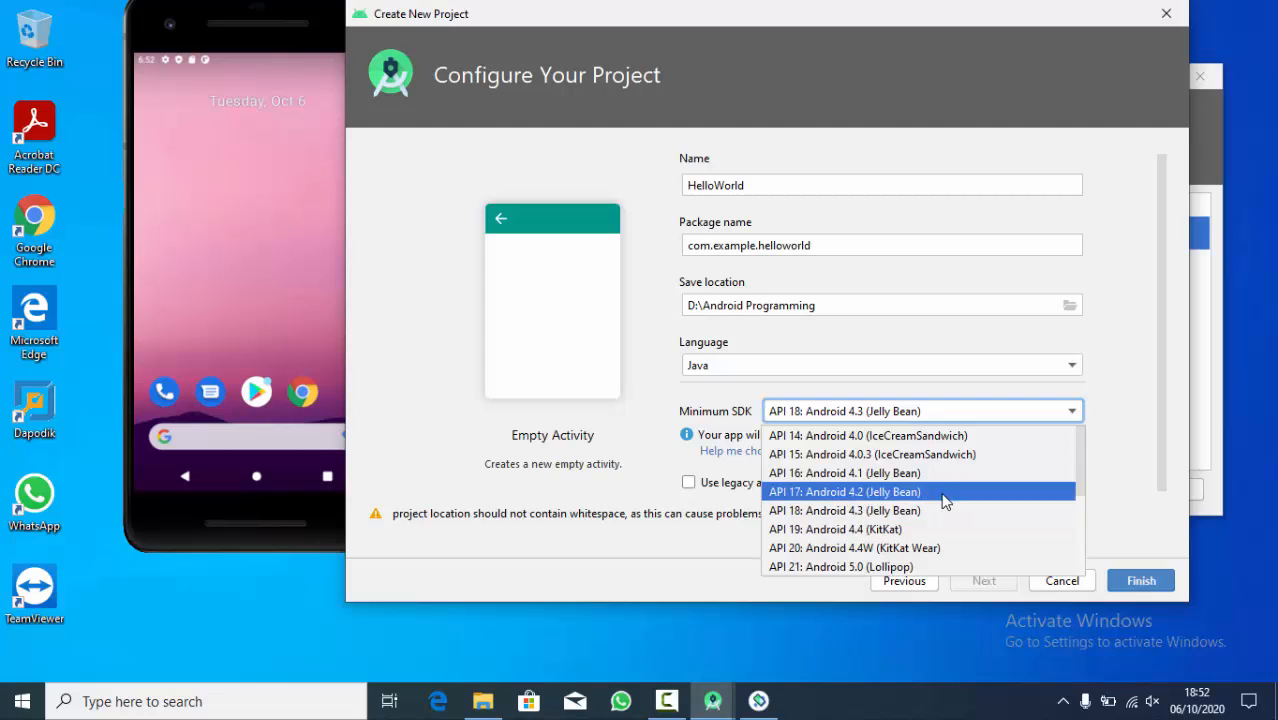
scroll(941, 500, "down", 1)
left_click(962, 473)
- Set the minimum SDK to API 29: Android 10.0 (Q)
left_click(892, 414)
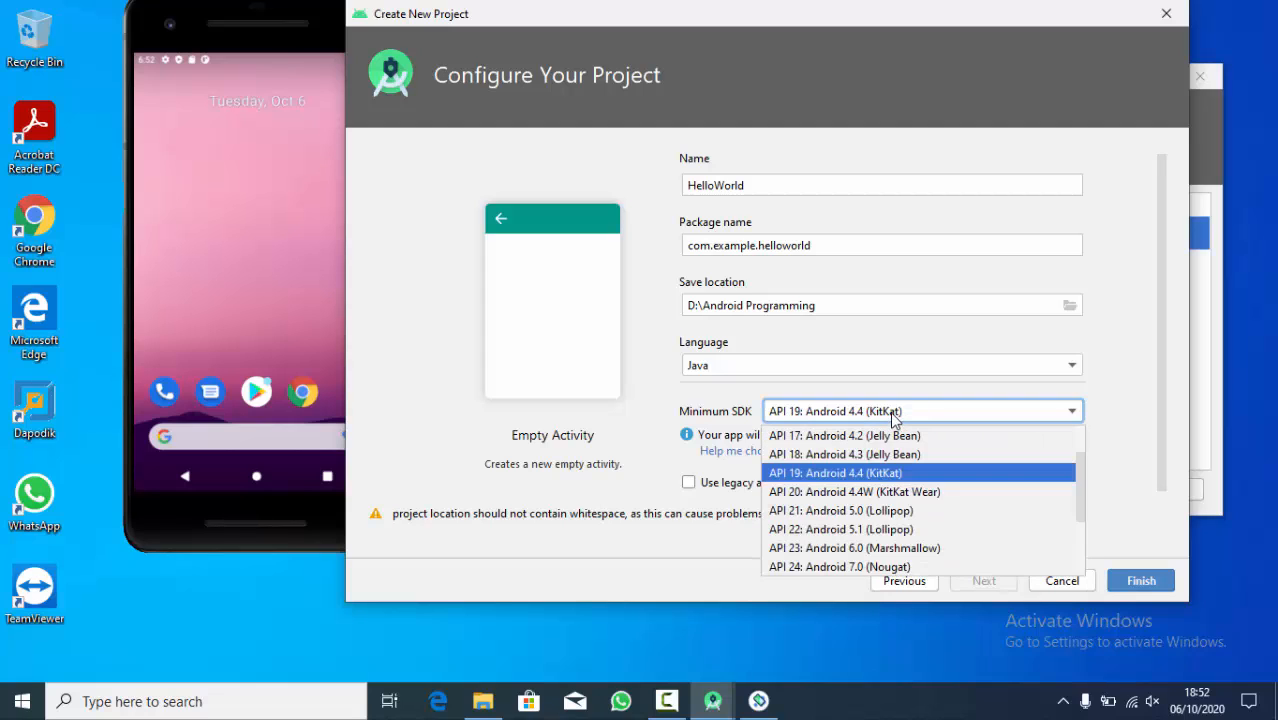
scroll(905, 512, "down", 3)
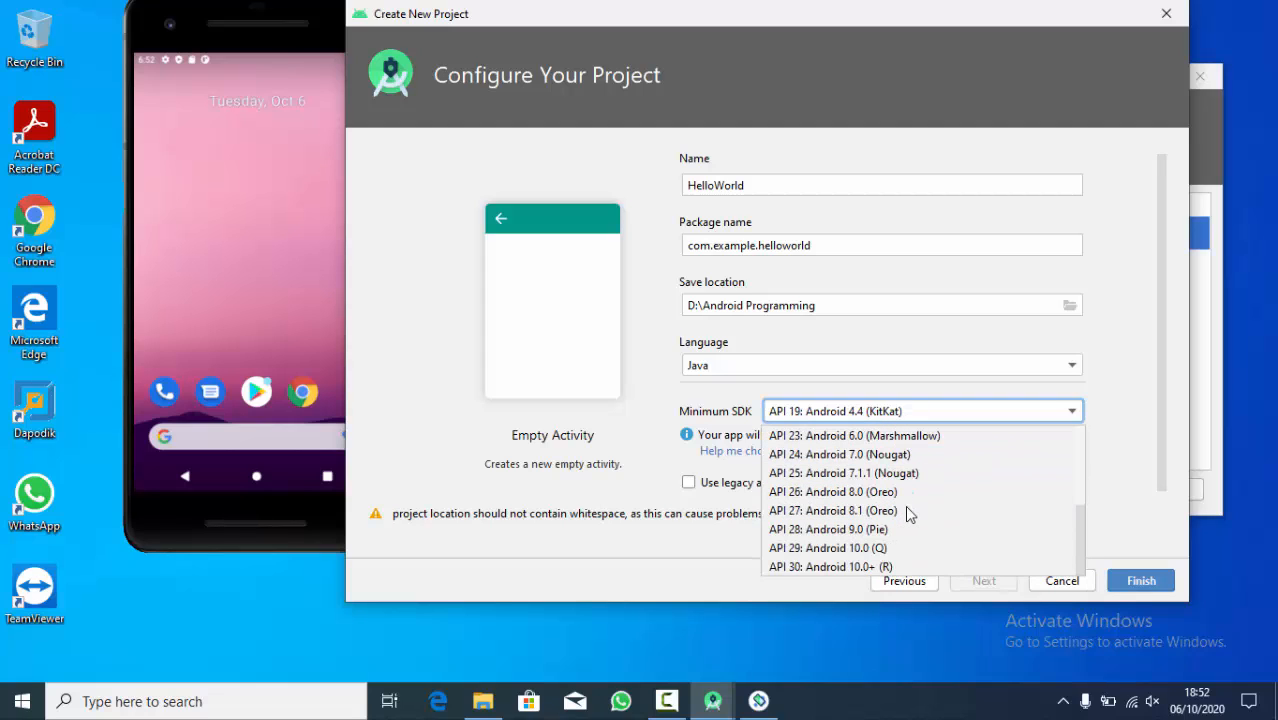
left_click(873, 548)
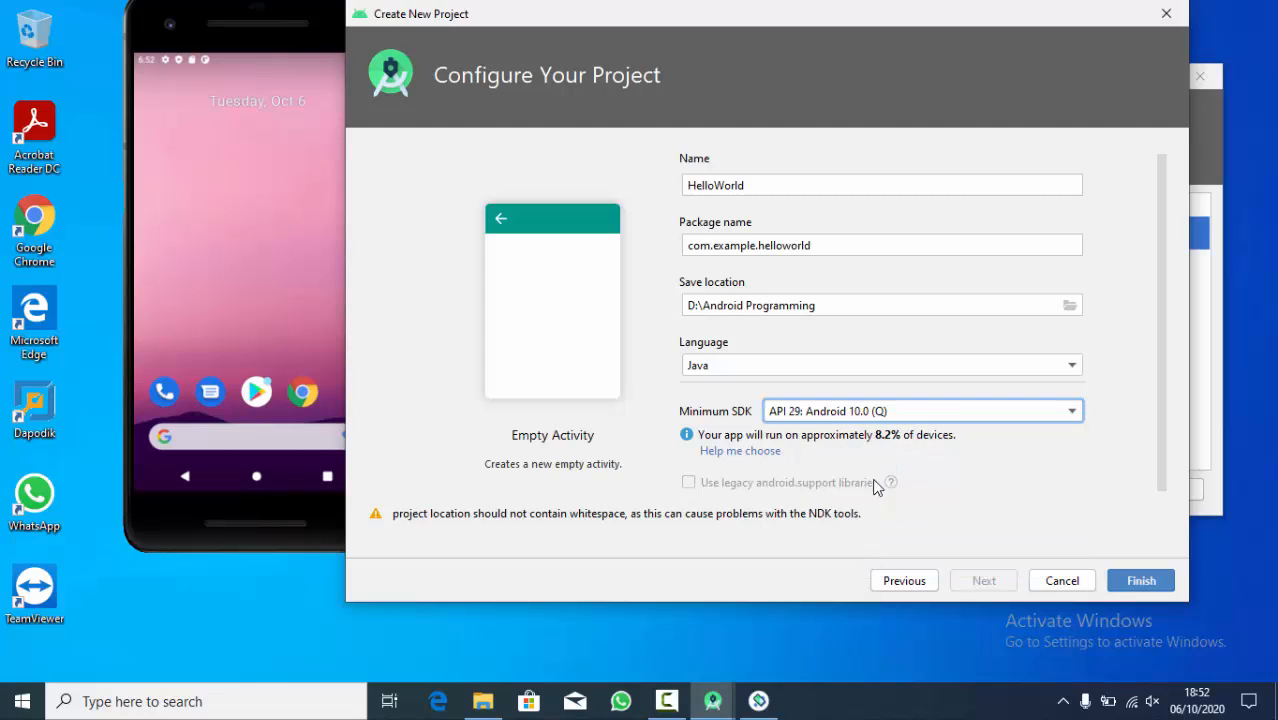
- Try API 30: Android 10.0+ (R) and API 22: Android 5.1 (Lollipop) as the minimum SDK to compare device coverage
left_click(883, 414)
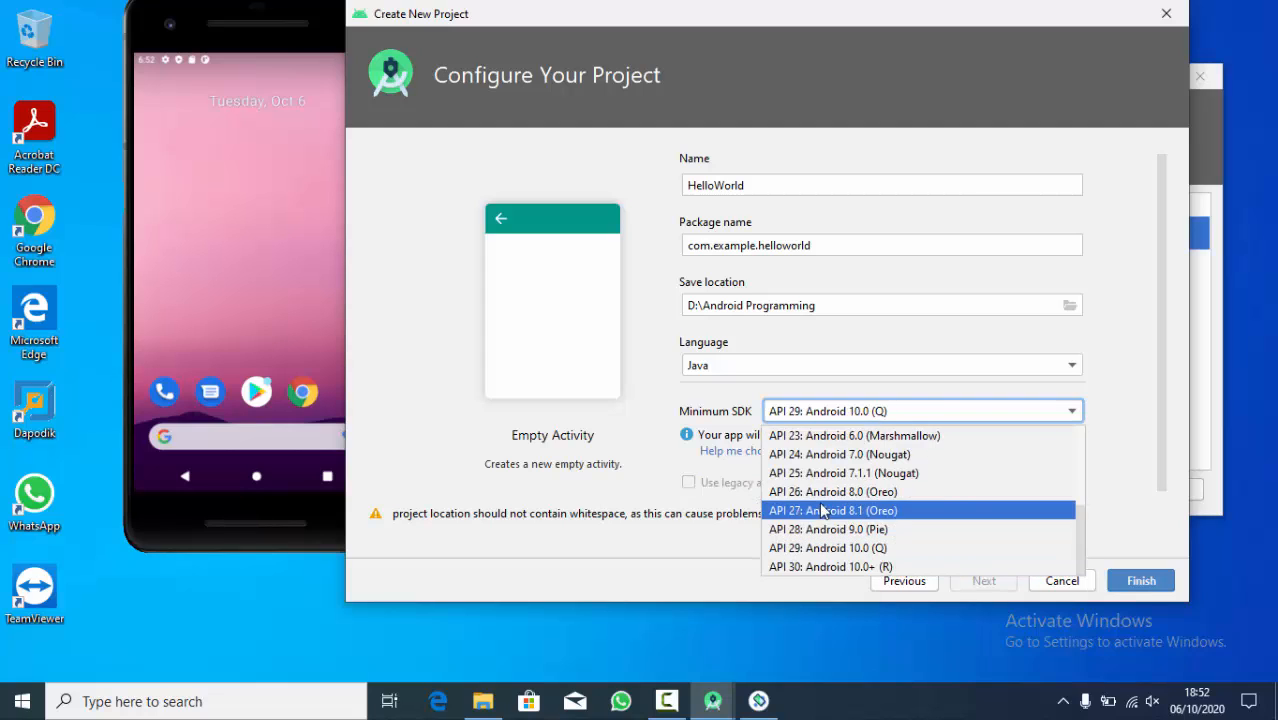
left_click(853, 567)
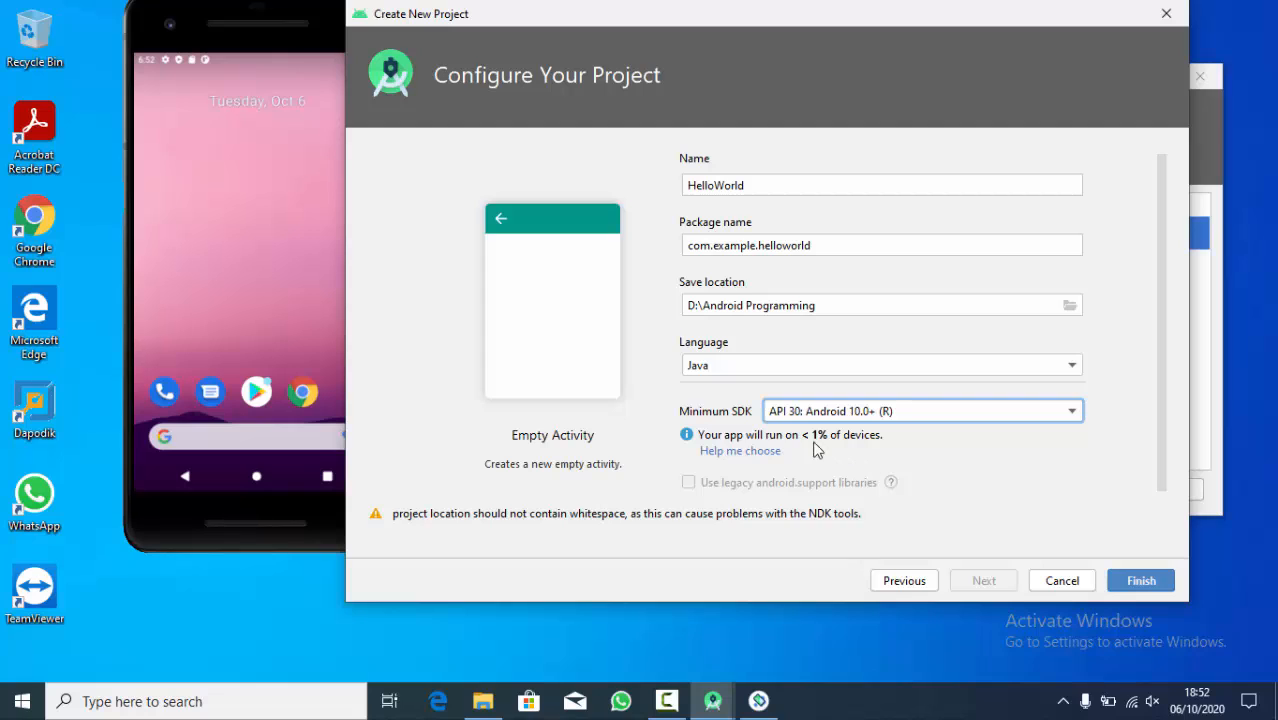
left_click(896, 416)
scroll(927, 520, "up", 3)
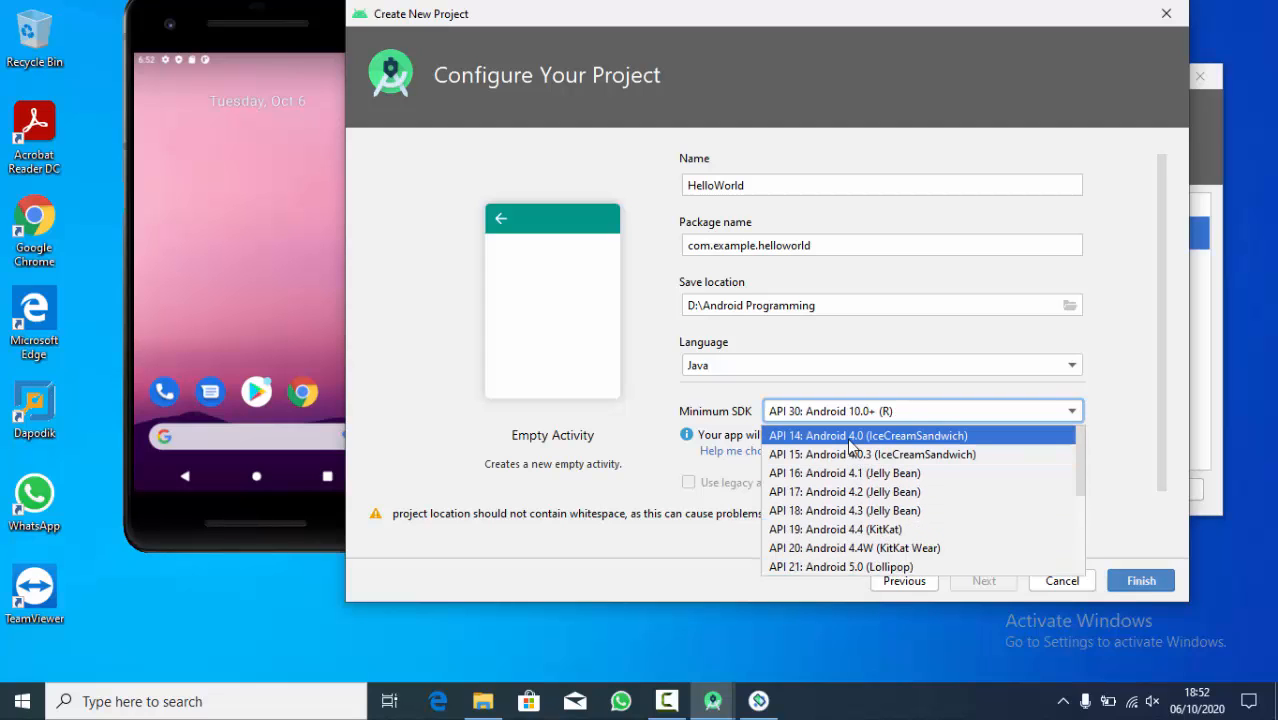
scroll(881, 490, "down", 1)
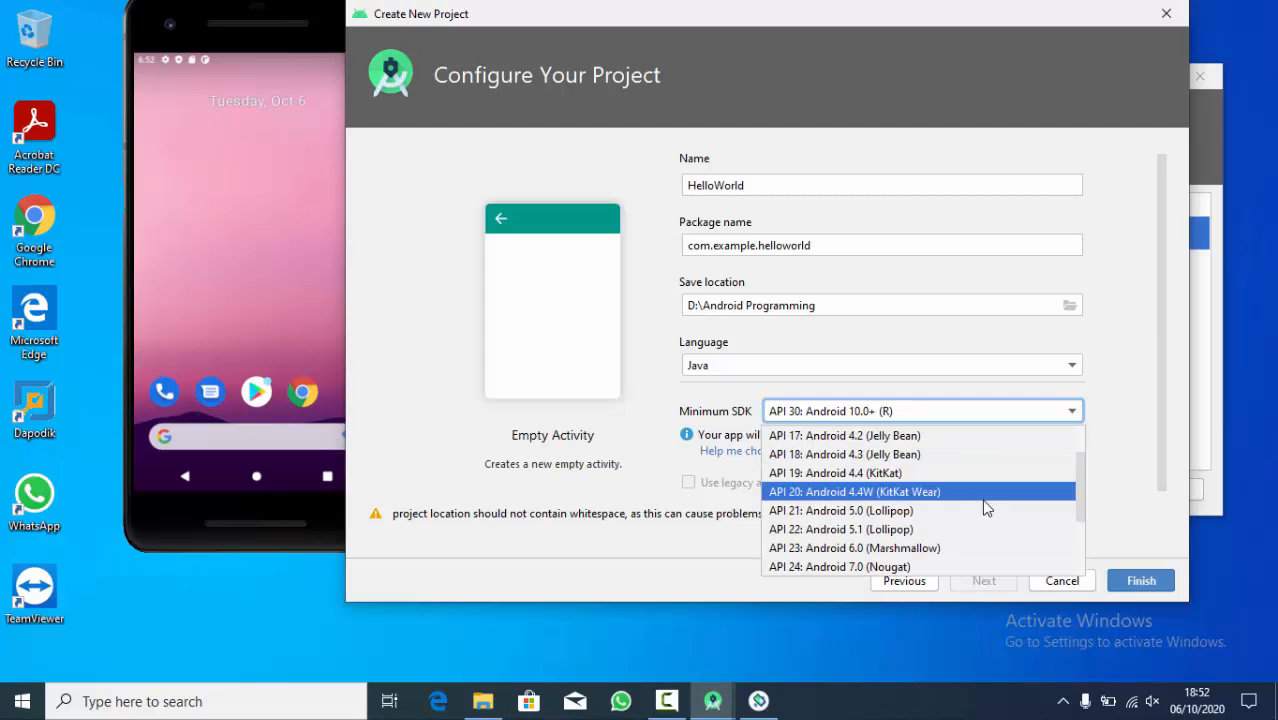
left_click(862, 531)
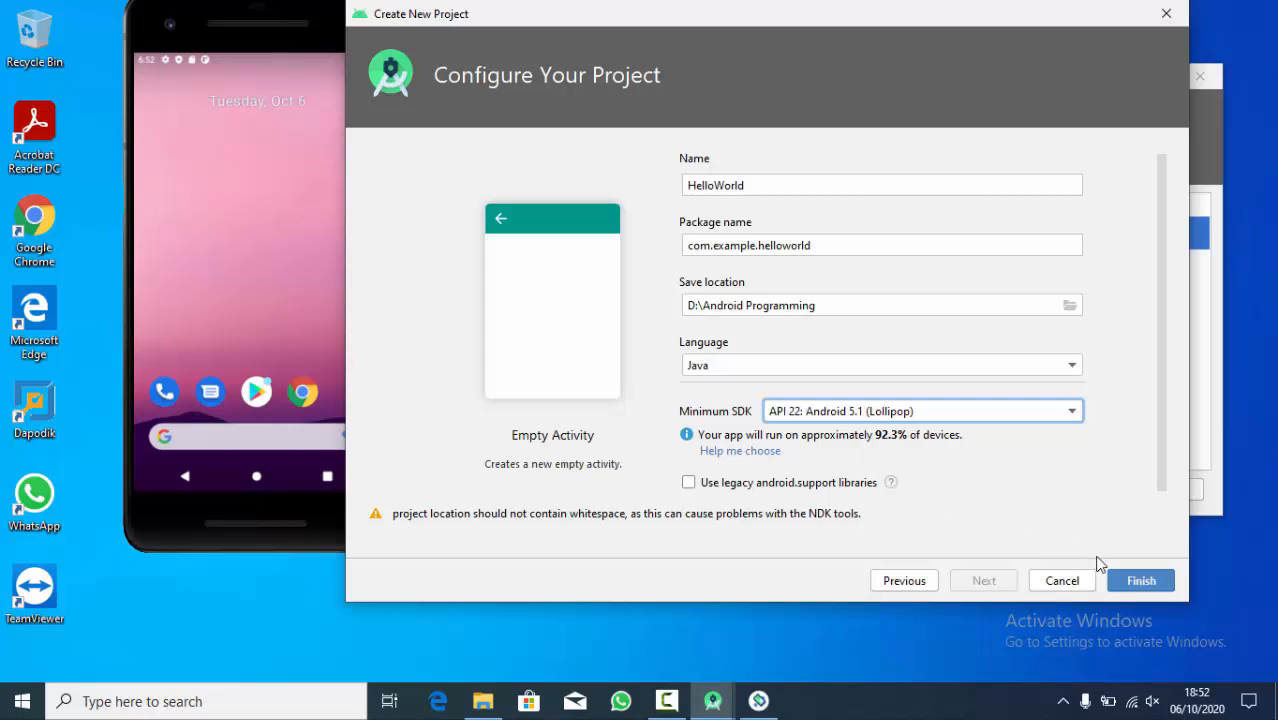
- Set the minimum SDK to API 15: Android 4.0.3 (IceCreamSandwich) and create the HelloWorld project
left_click(1040, 416)
left_click(873, 455)
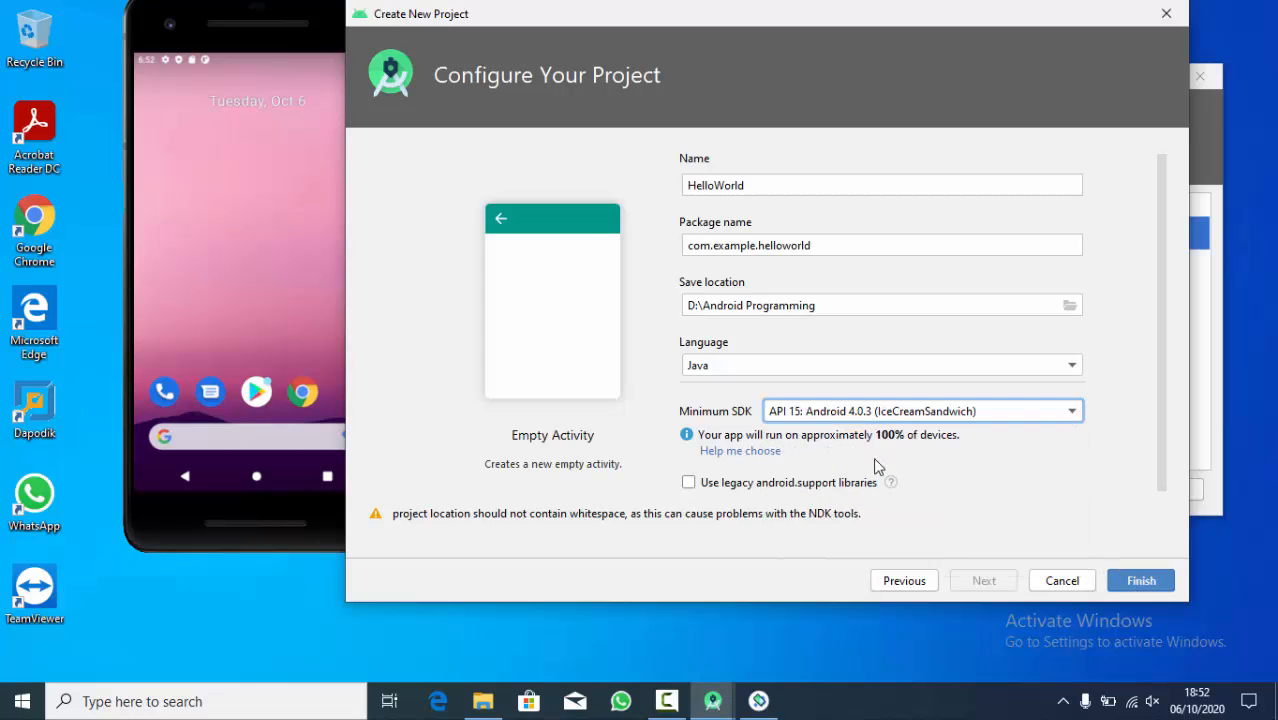
left_click(1141, 581)
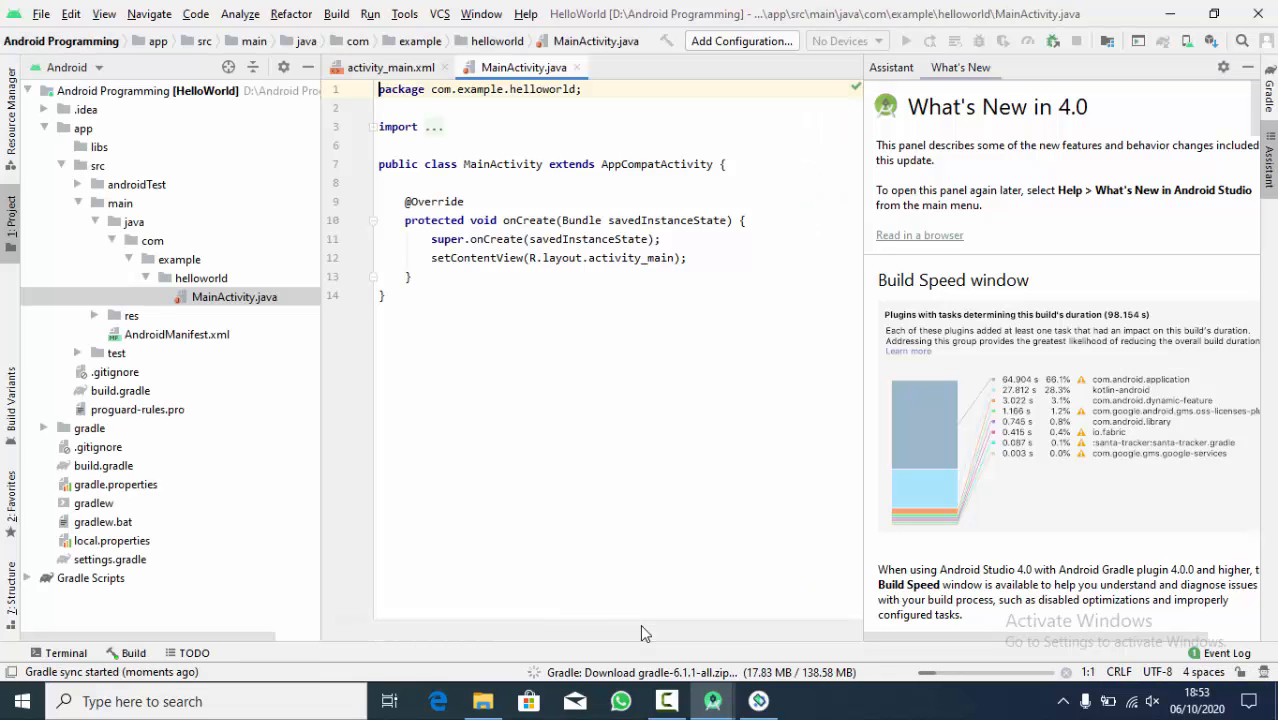
- Narrow the project tree and hide the What's New assistant to give the MainActivity.java code more room
left_click(679, 351)
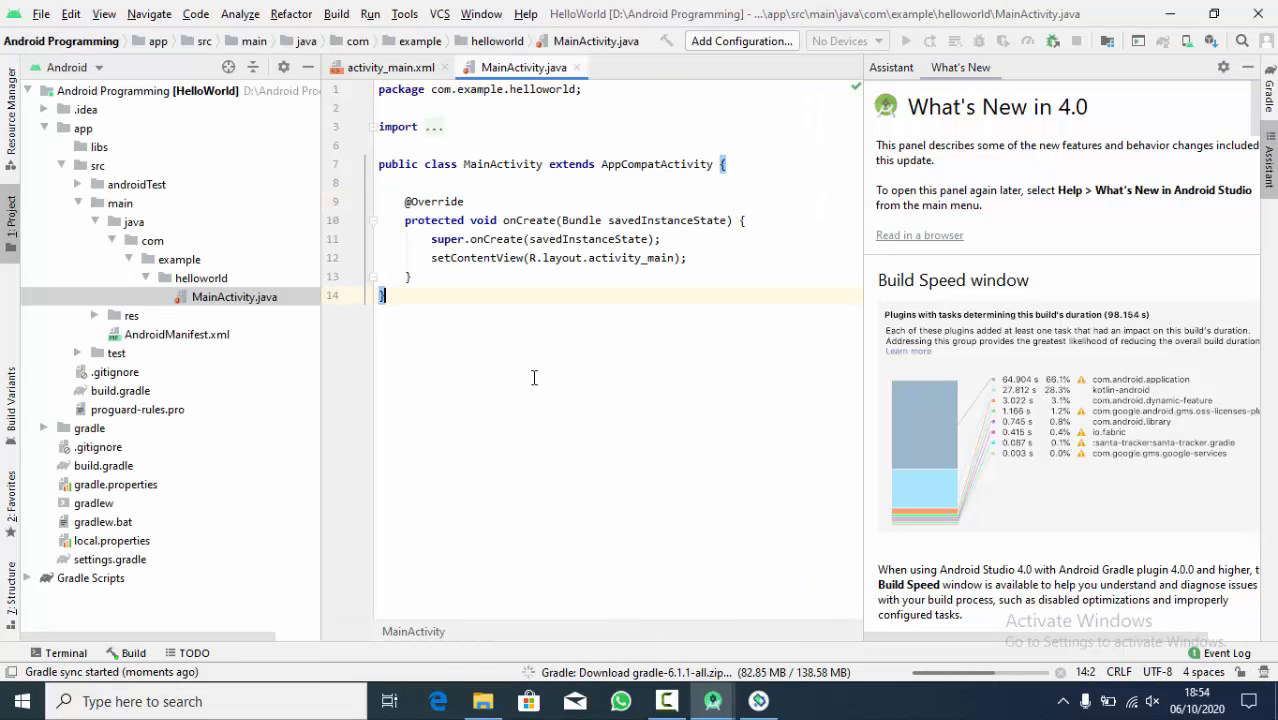
left_click(470, 184)
left_click_drag(321, 337, 201, 337)
left_click(480, 330)
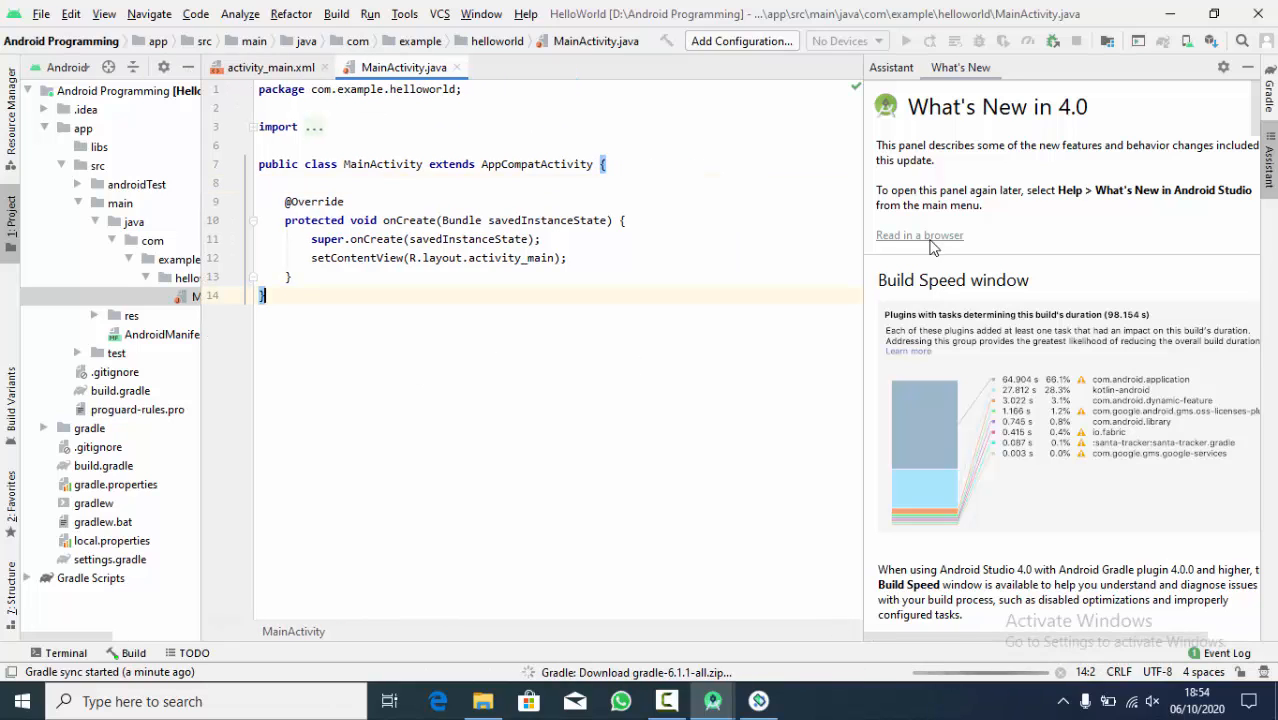
left_click(1247, 67)
left_click(826, 244)
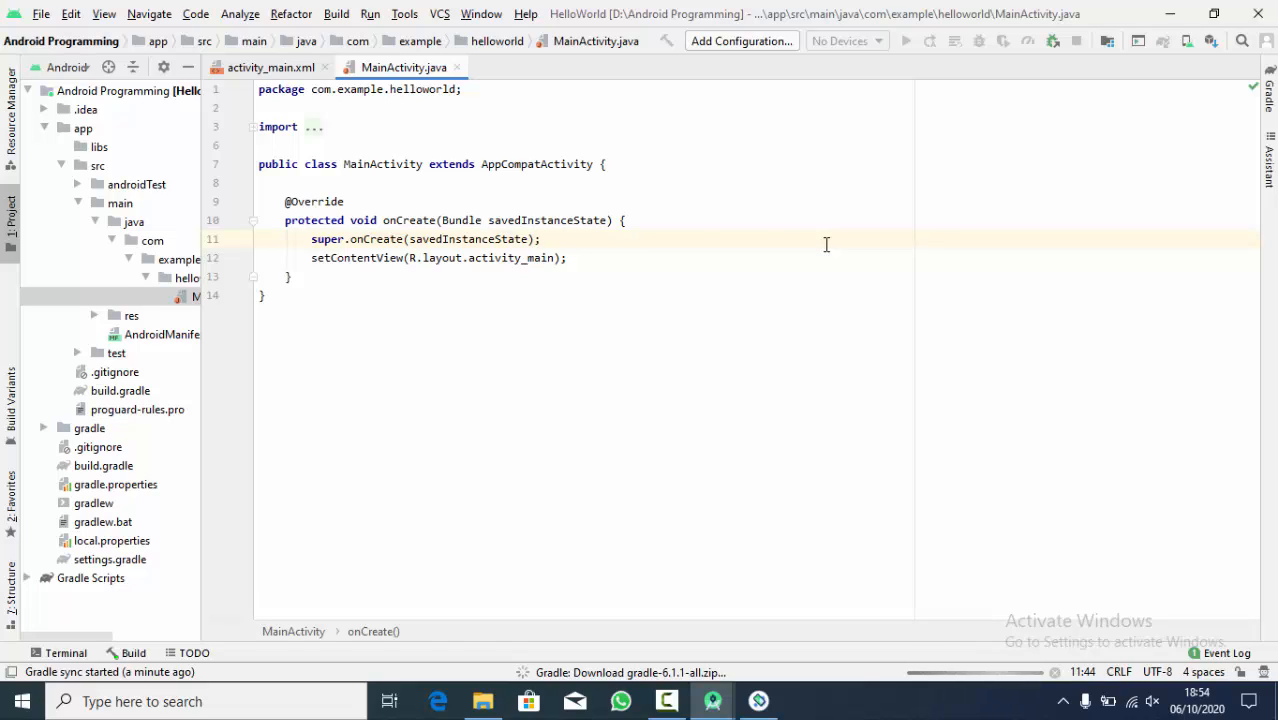
- Open activity_main.xml and examine the Hello World text in the design preview up close, finishing with the whole layout fitted in view
left_click(248, 70)
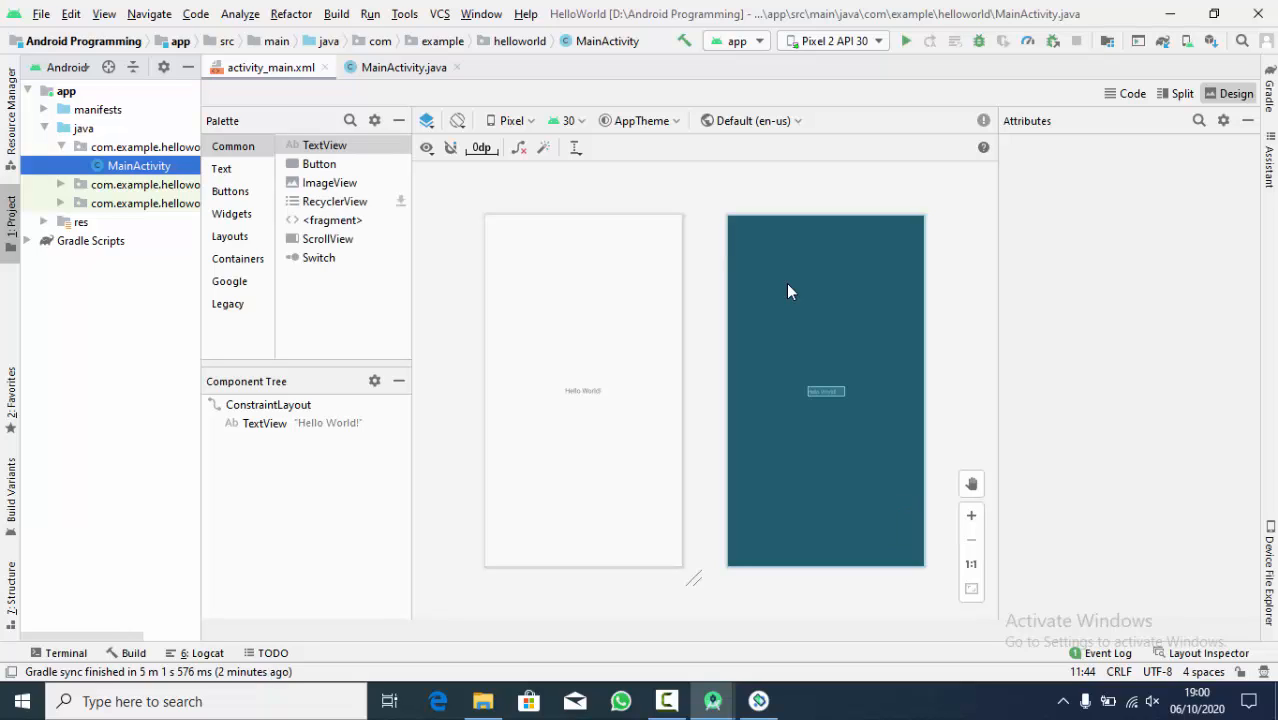
left_click(639, 448)
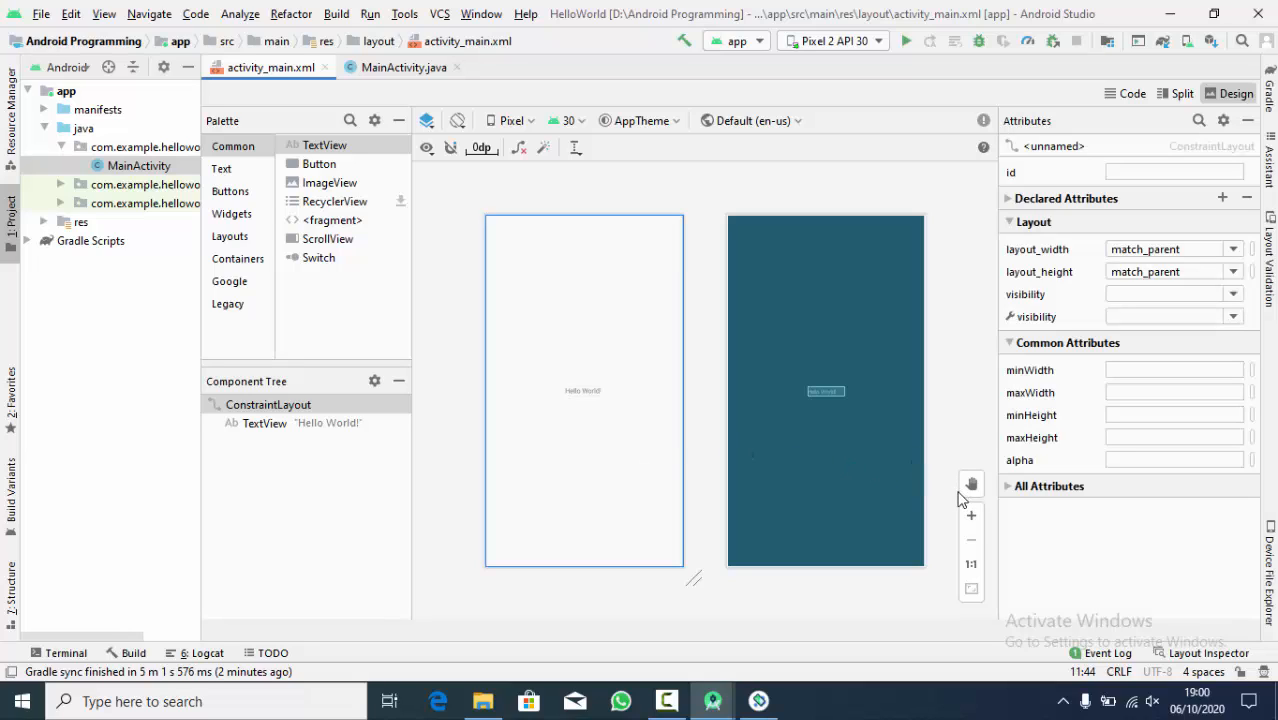
left_click(976, 523)
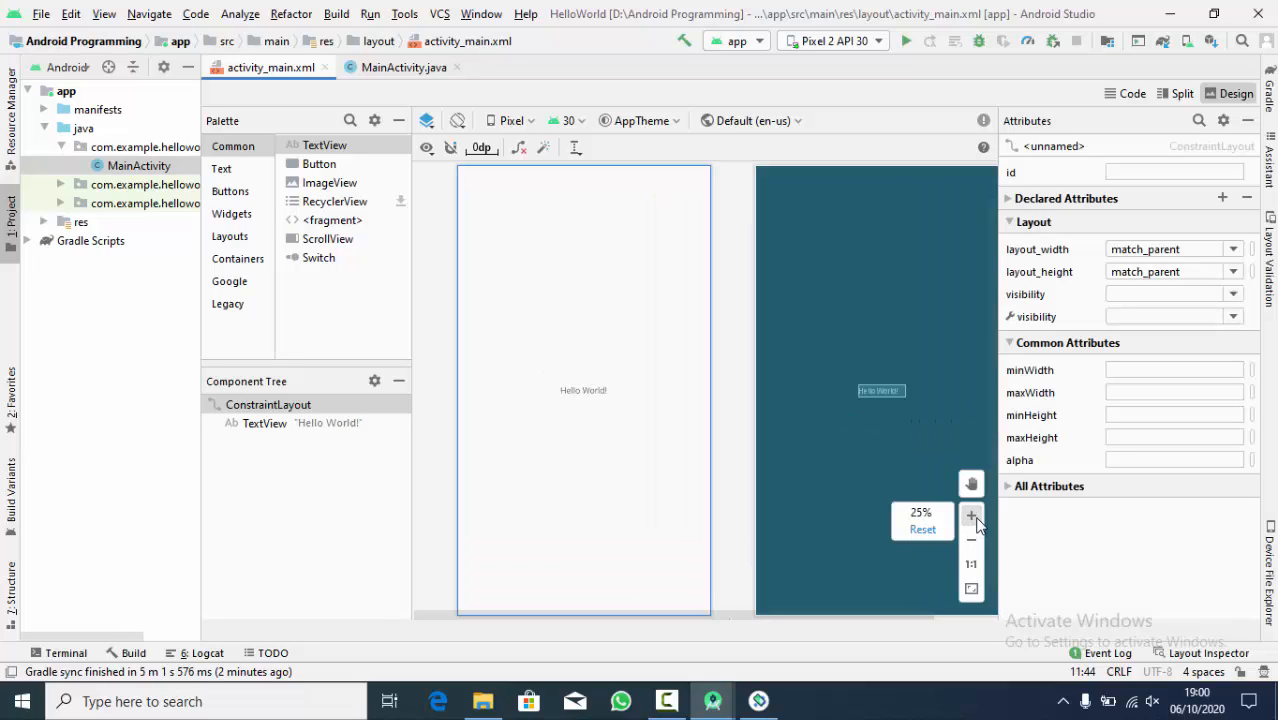
left_click(976, 523)
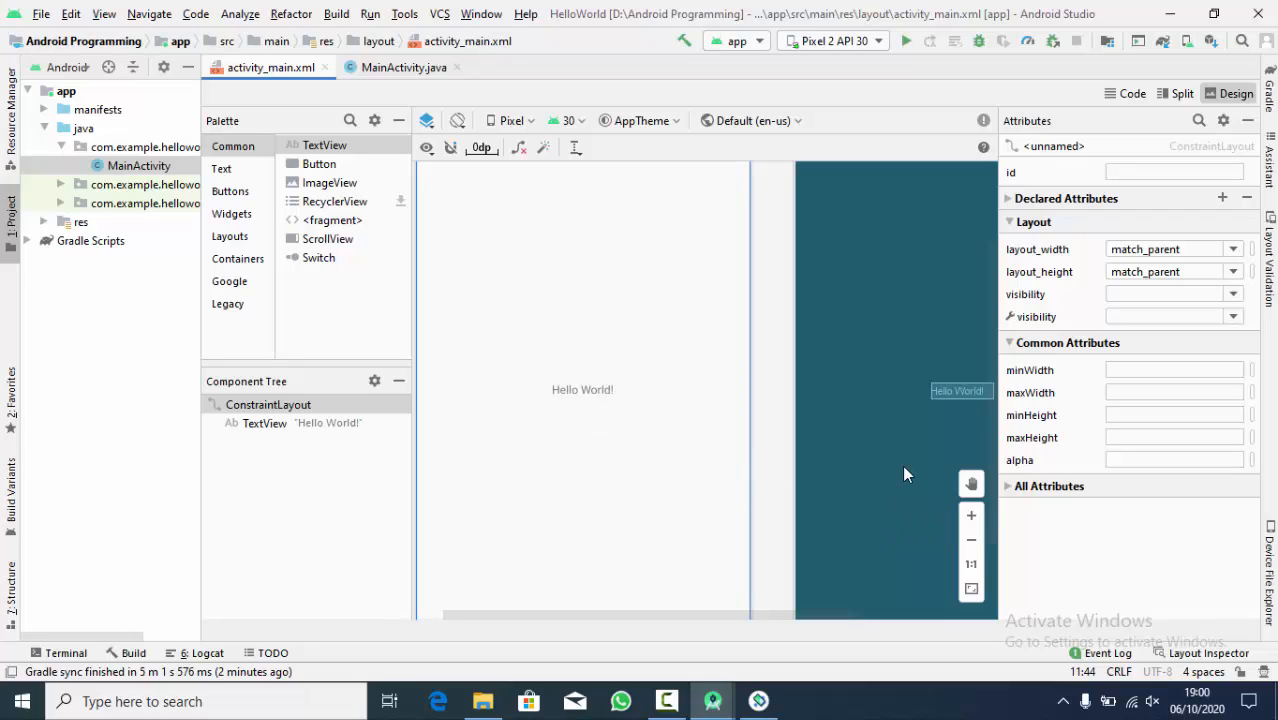
left_click(785, 469)
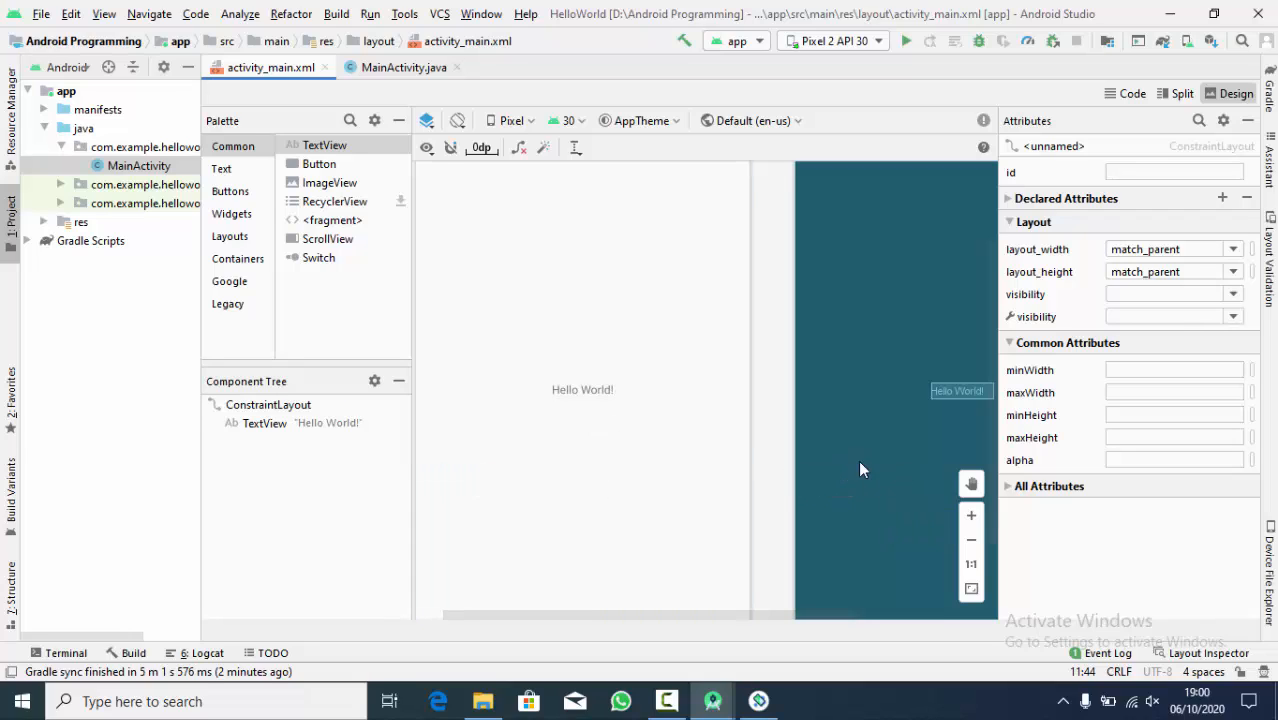
left_click(971, 485)
mouse_move(887, 410)
left_mouse_down()
mouse_move(679, 439)
mouse_move(880, 403)
left_mouse_up()
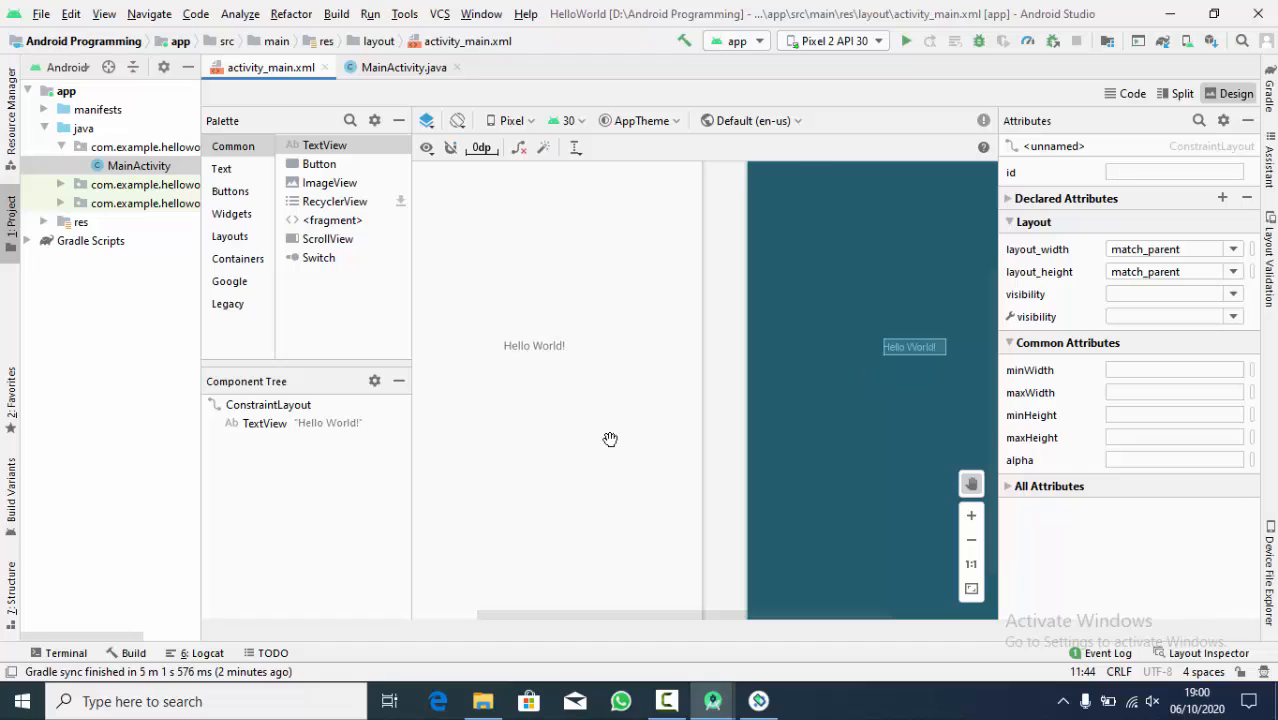
left_click_drag(608, 437, 742, 545)
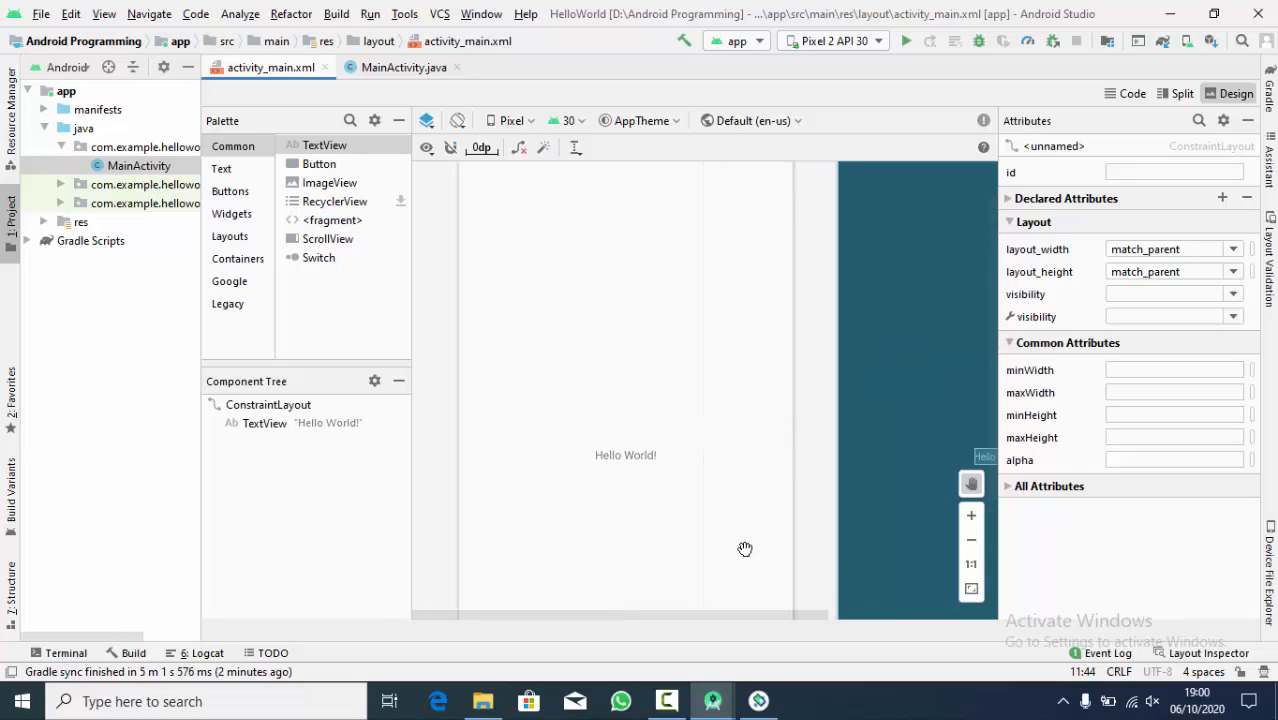
left_click(971, 589)
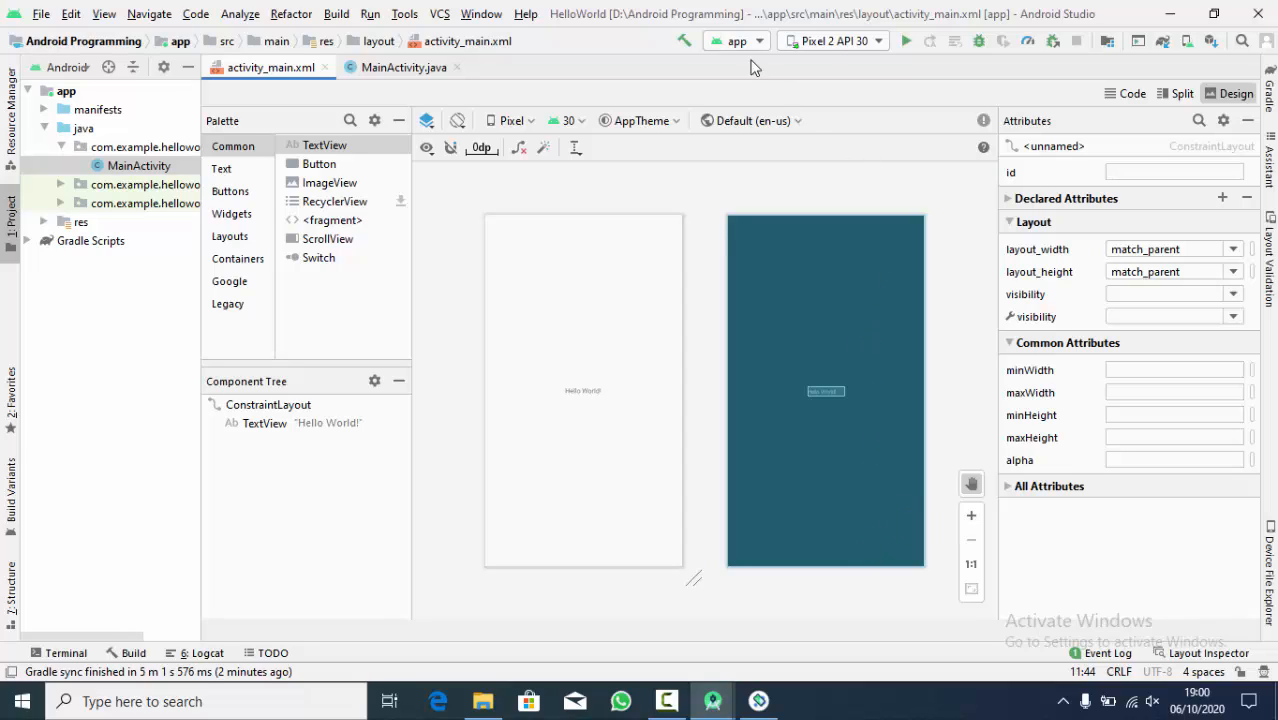
- Run the app on the Pixel 2 API 30 virtual device and bring the emulator into view
left_click(825, 43)
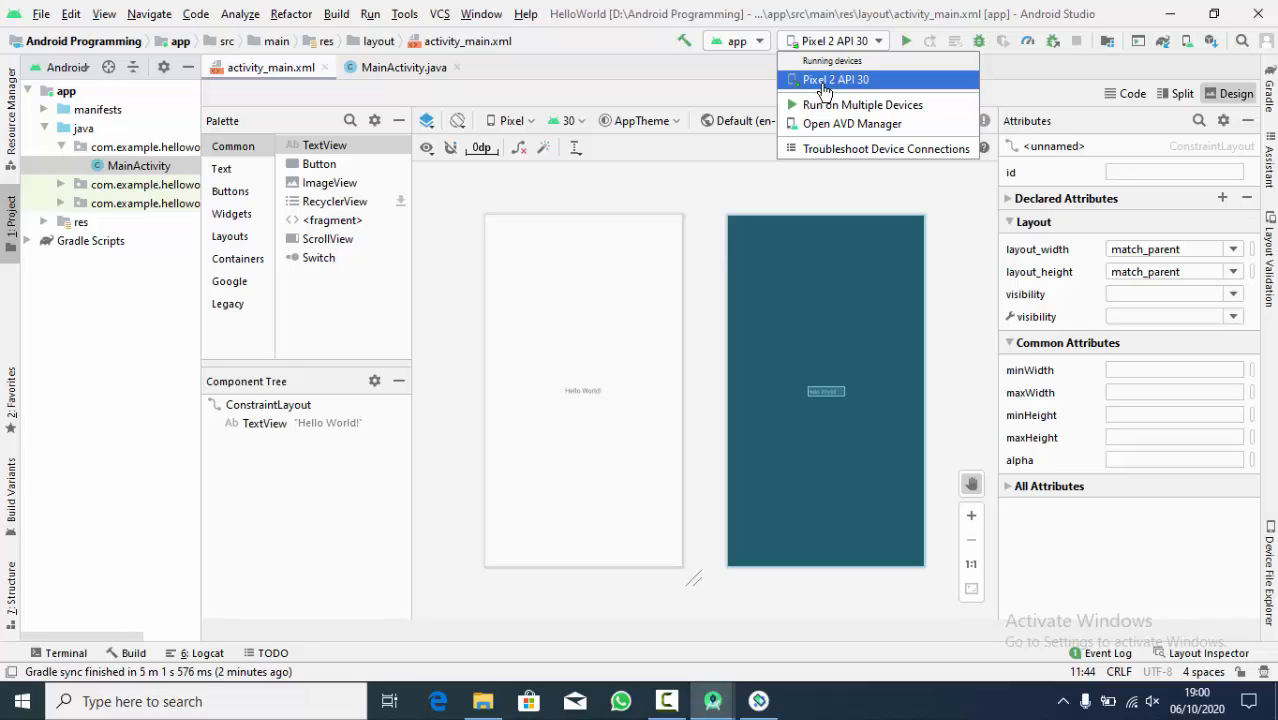
left_click(825, 88)
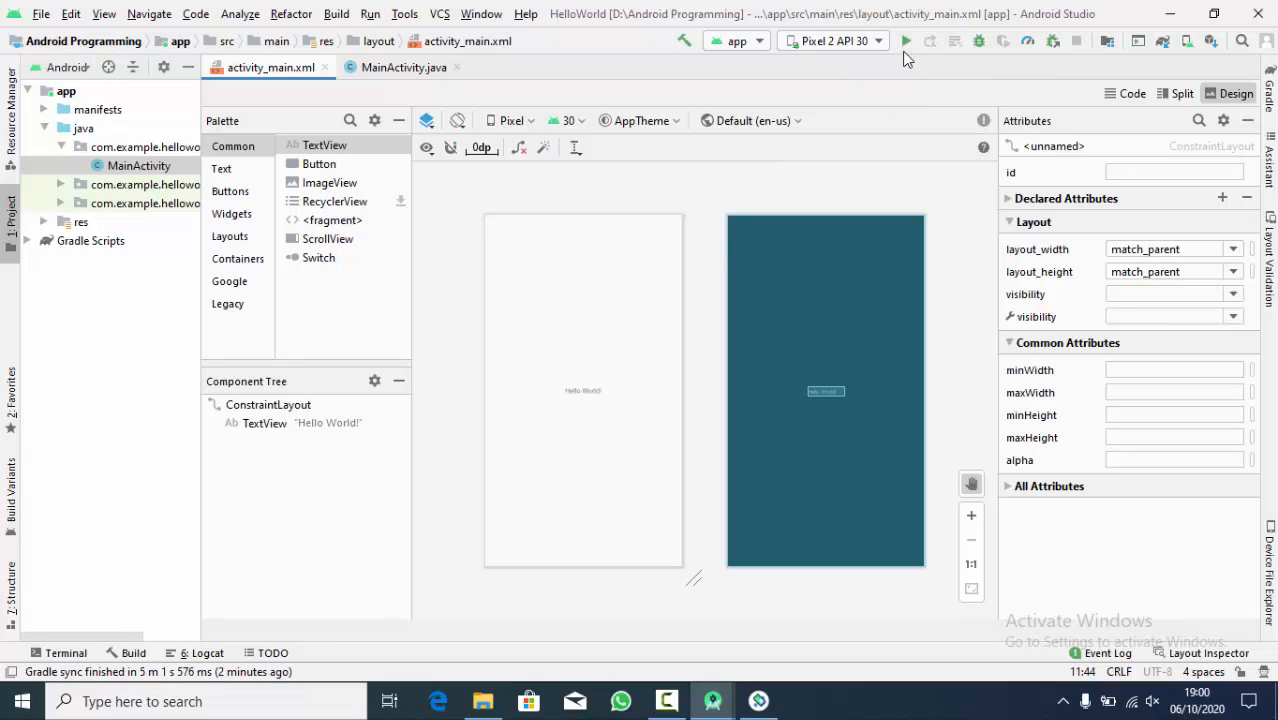
left_click(905, 42)
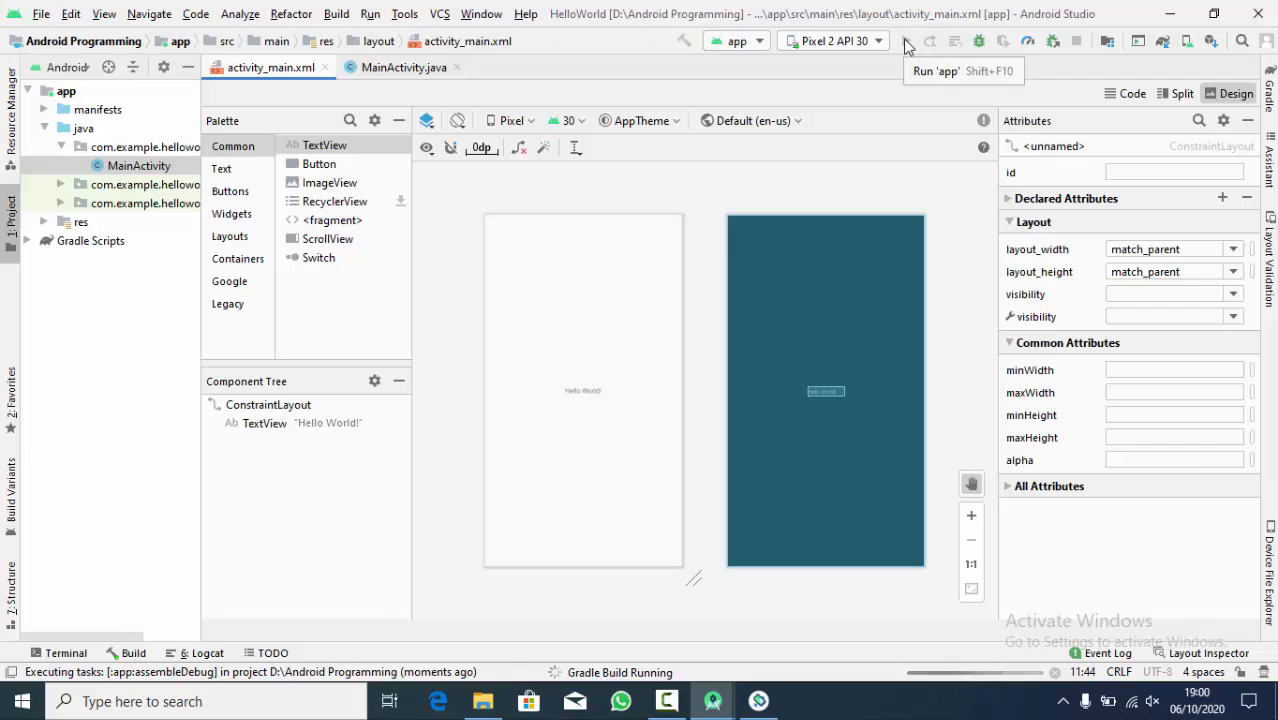
left_click(759, 701)
left_click_drag(297, 52, 265, 78)
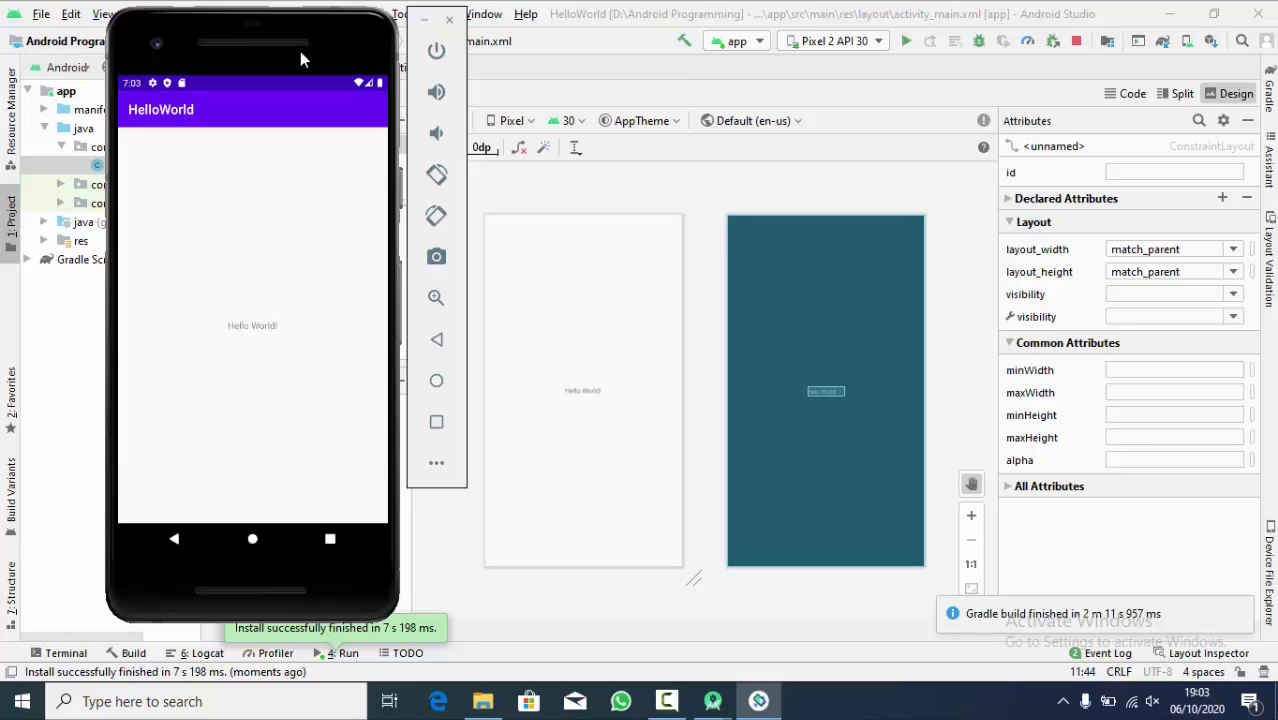
left_click_drag(300, 51, 338, 60)
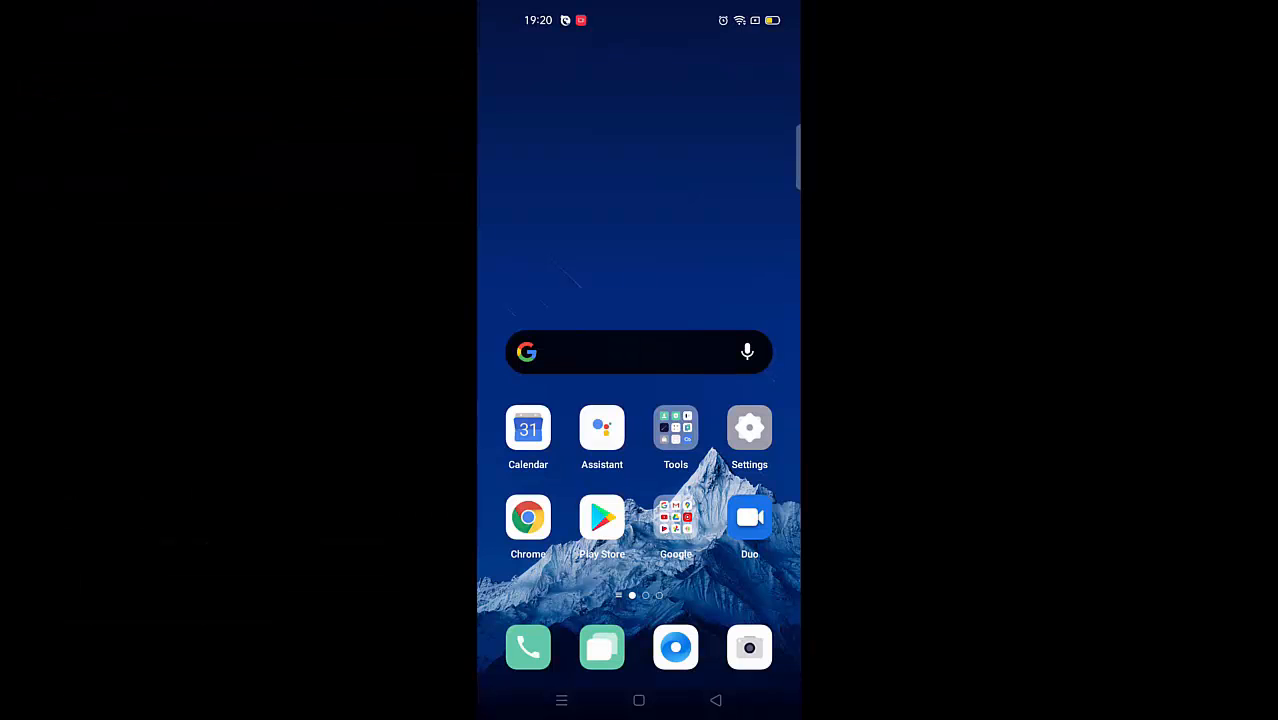
- Switch to the physical phone and open its version information in the About phone settings
left_click(749, 428)
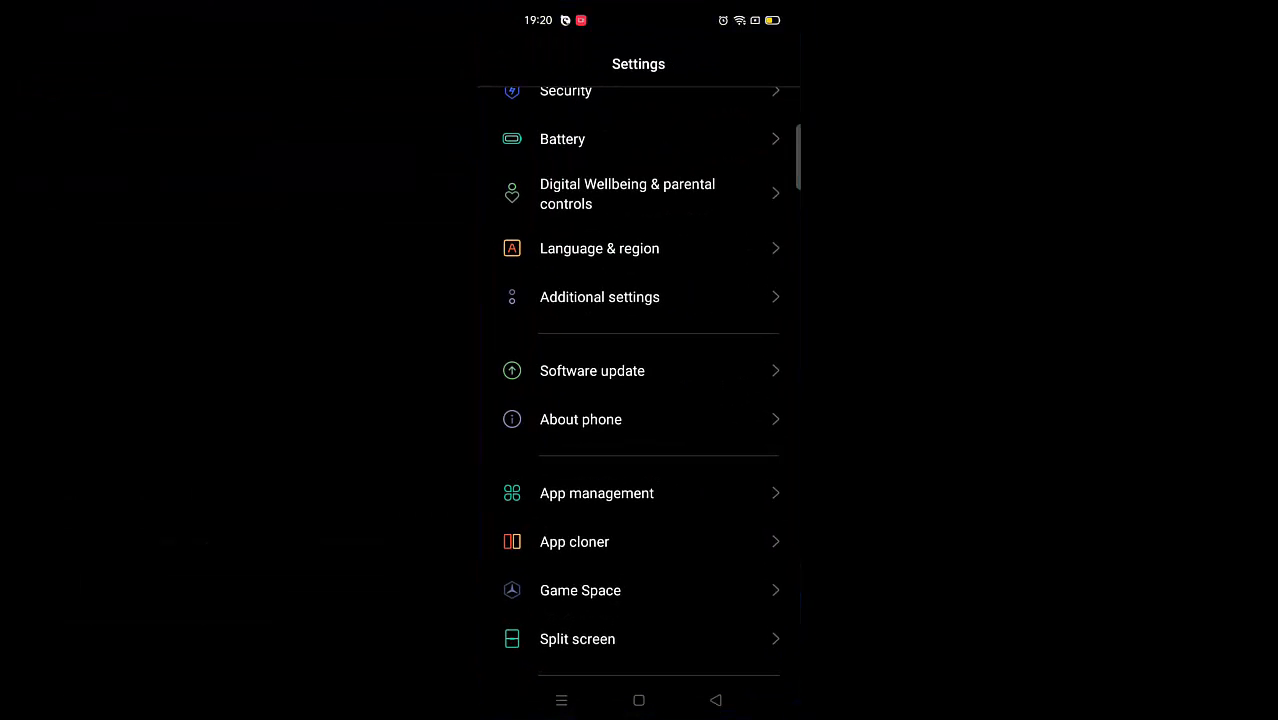
left_click_drag(741, 597, 762, 415)
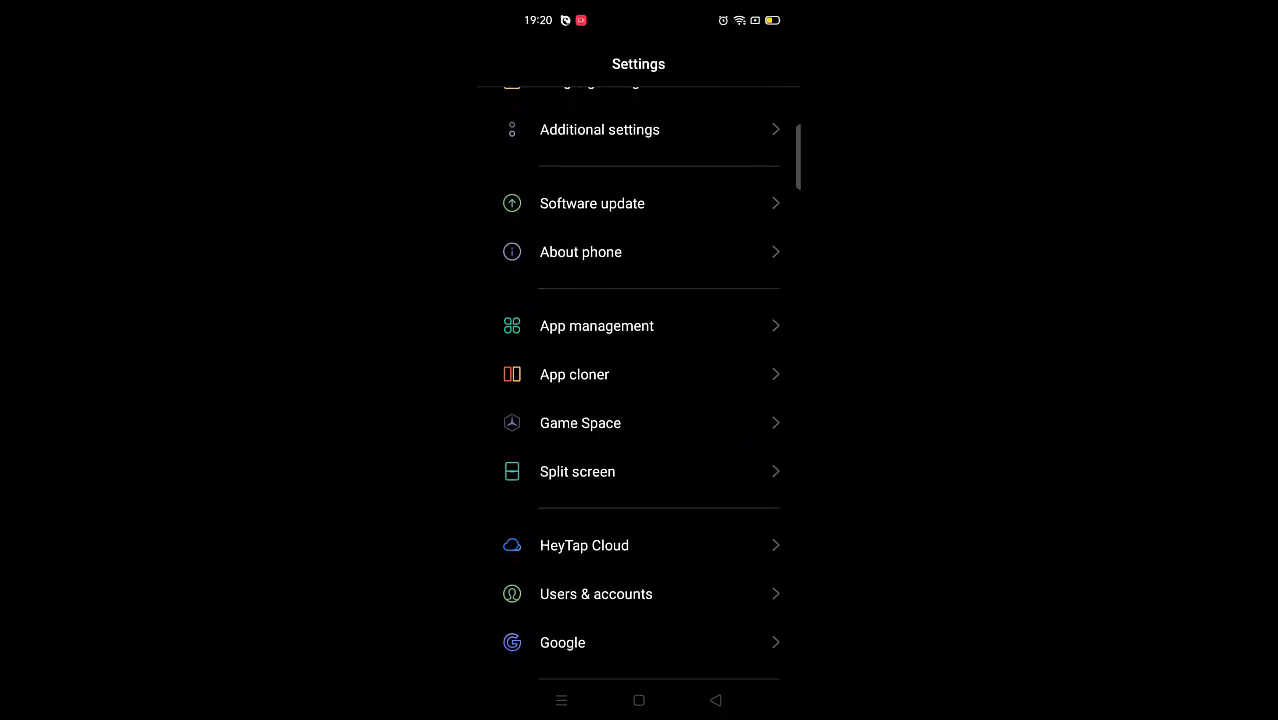
left_click(750, 254)
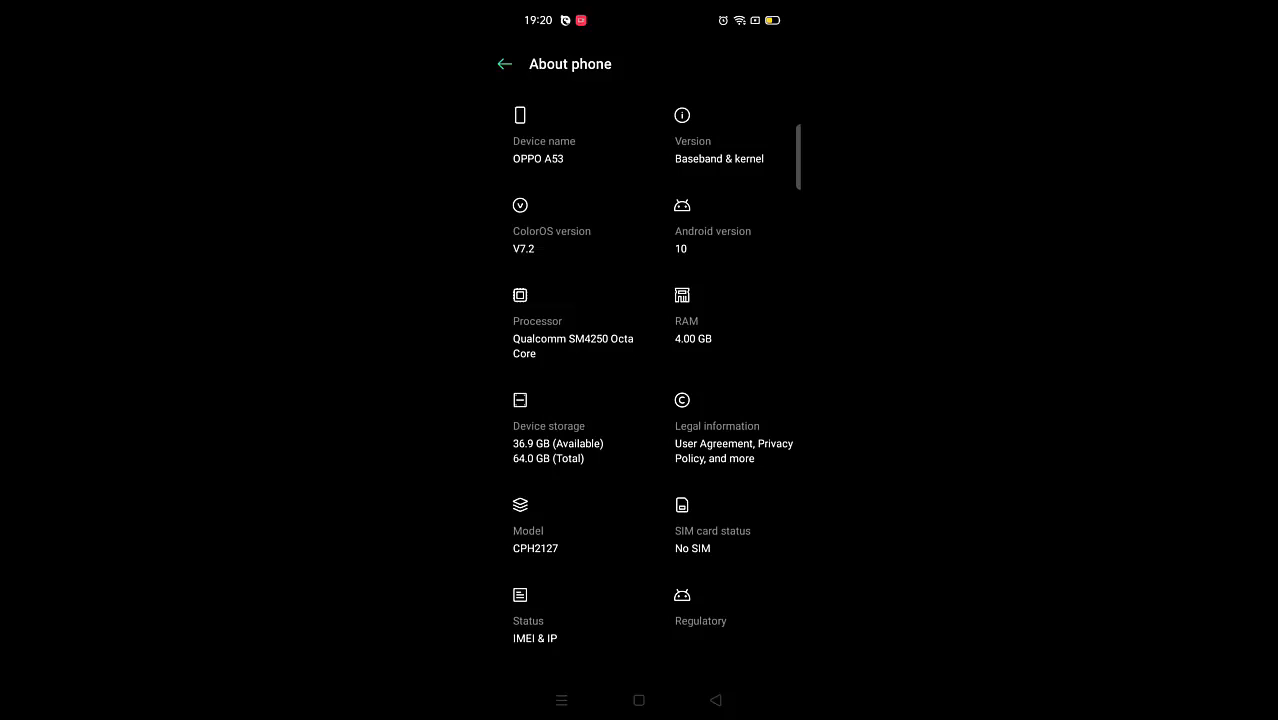
left_click(733, 141)
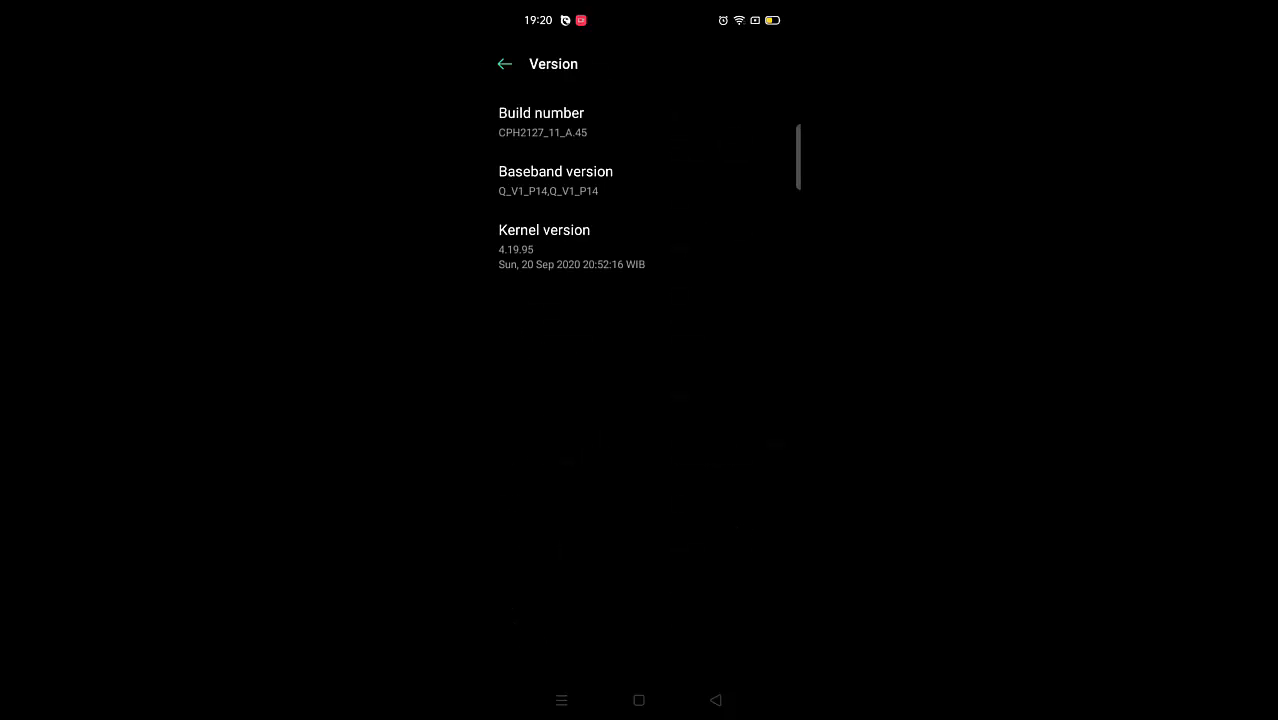
- Unlock developer mode on the phone by tapping its build number repeatedly
left_click(650, 122)
left_click(701, 116)
left_click(695, 126)
left_click(693, 125)
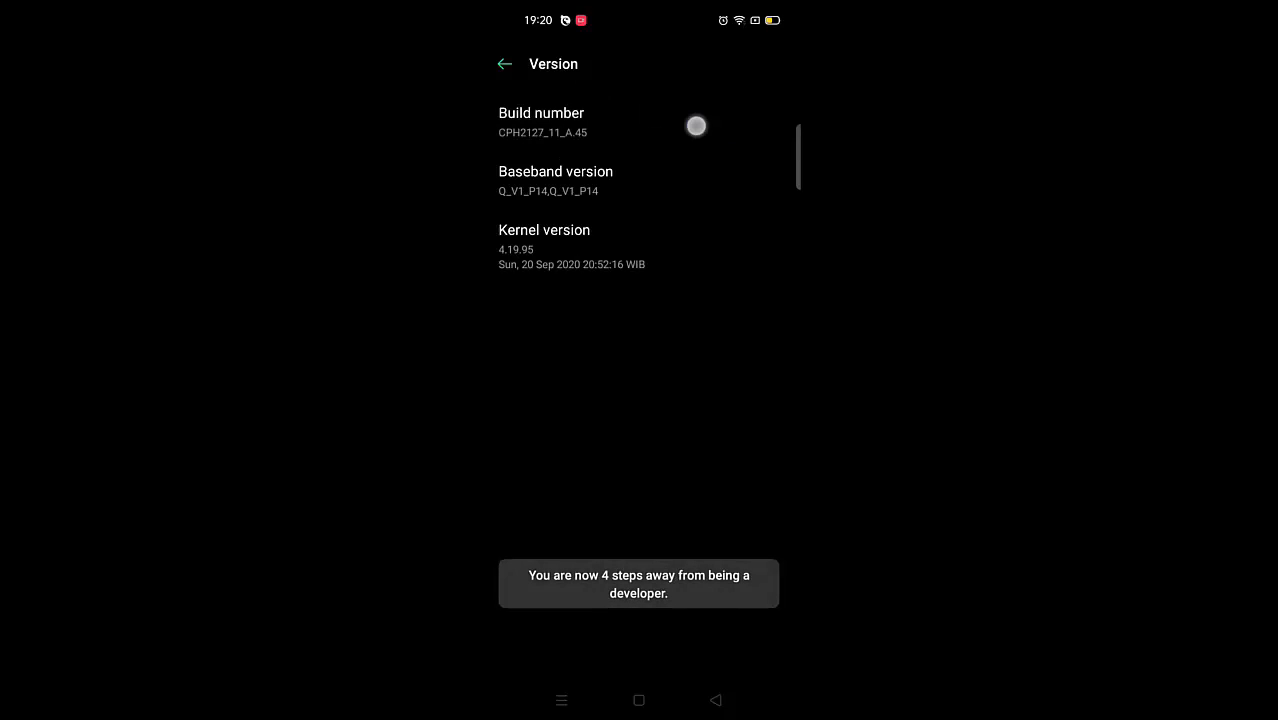
left_click(695, 125)
left_click(696, 126)
left_click(696, 126)
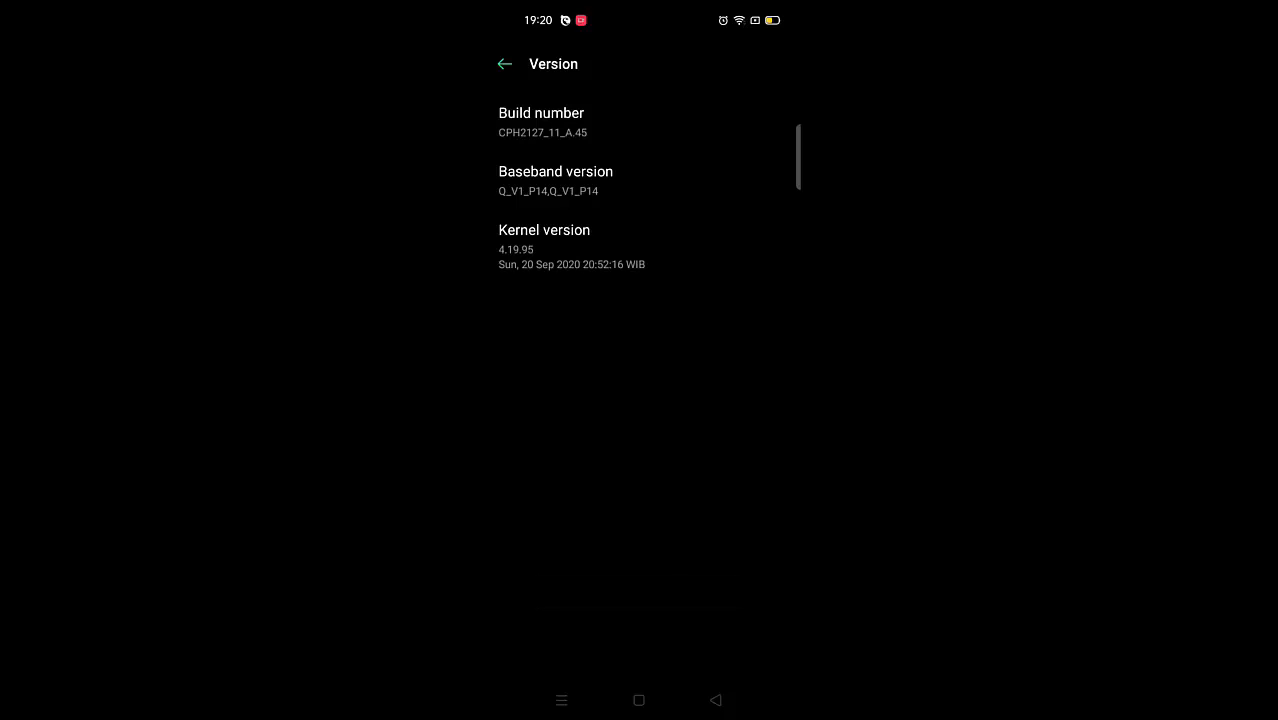
- Return to the phone's main settings and open Developer options within Additional settings
left_click(505, 63)
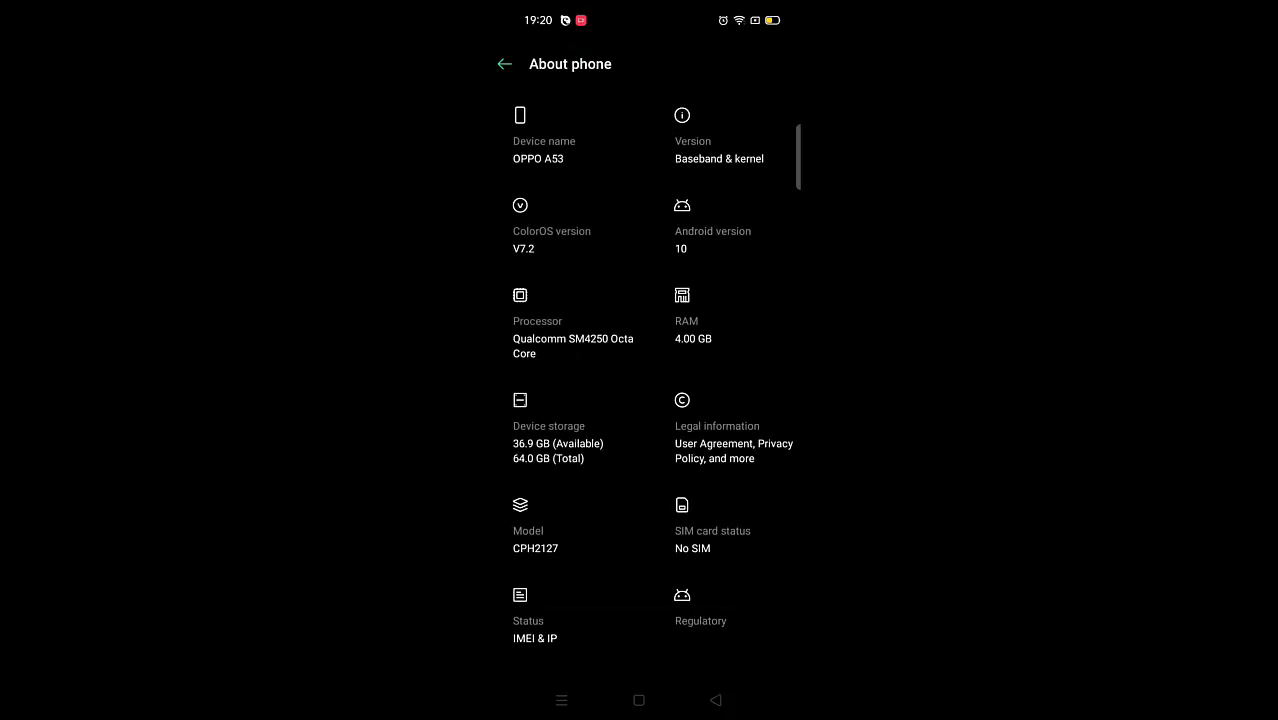
left_click(505, 63)
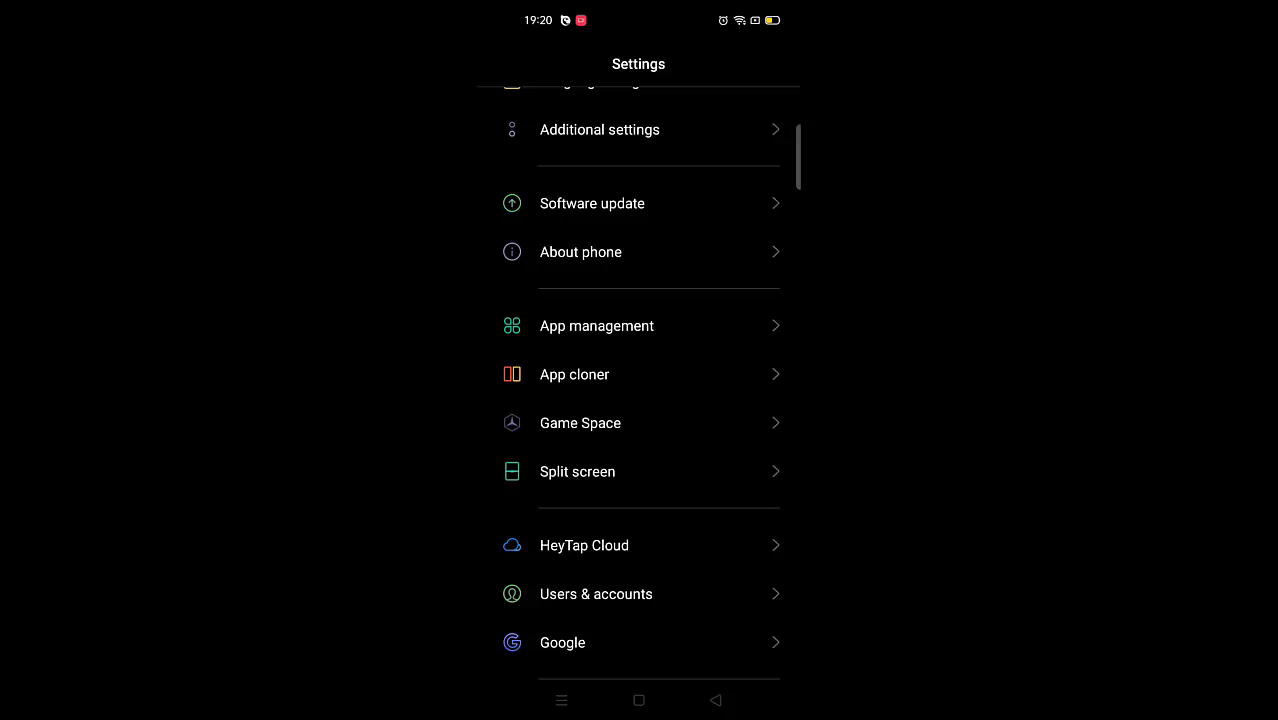
left_click_drag(733, 452, 727, 566)
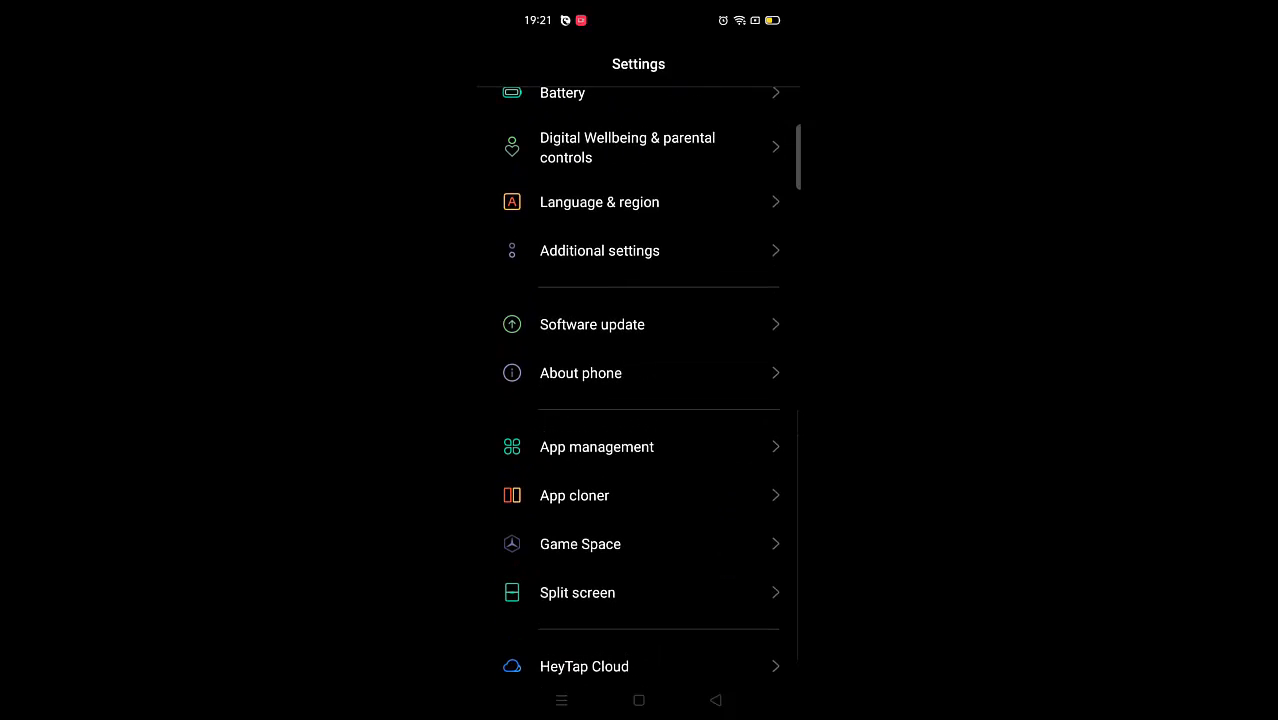
left_click(760, 255)
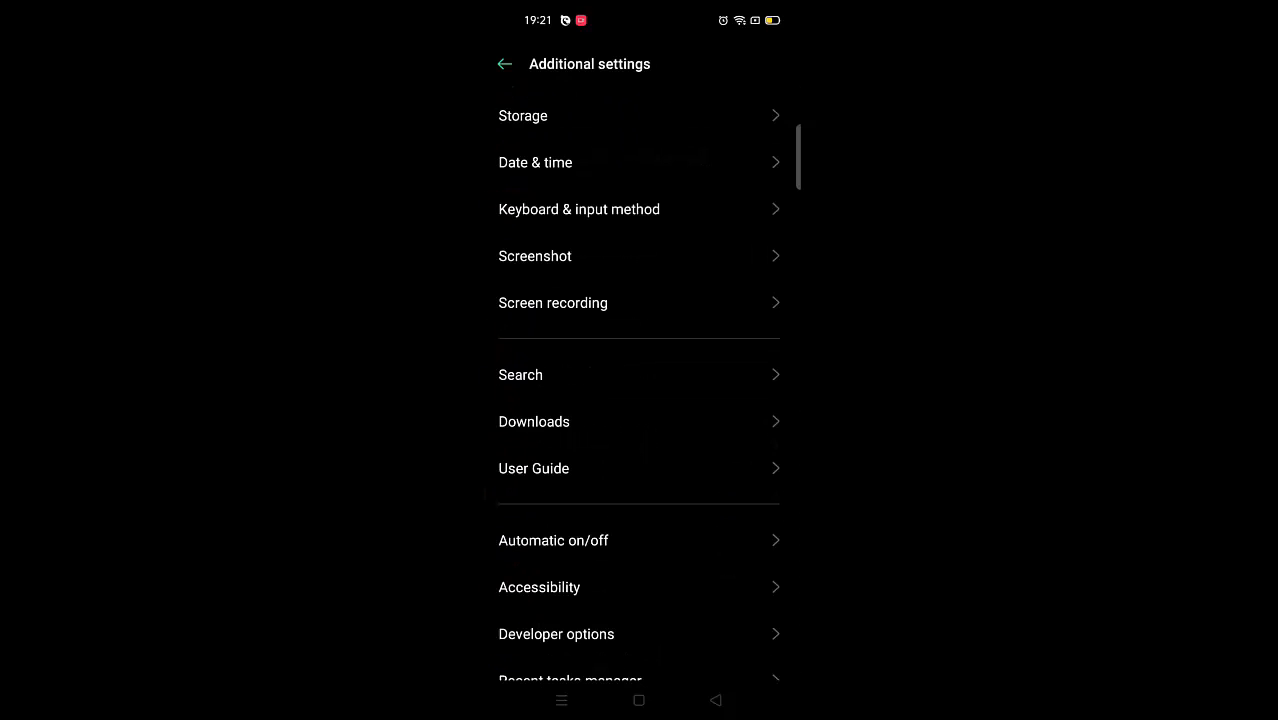
left_click_drag(736, 620, 761, 450)
left_click(757, 473)
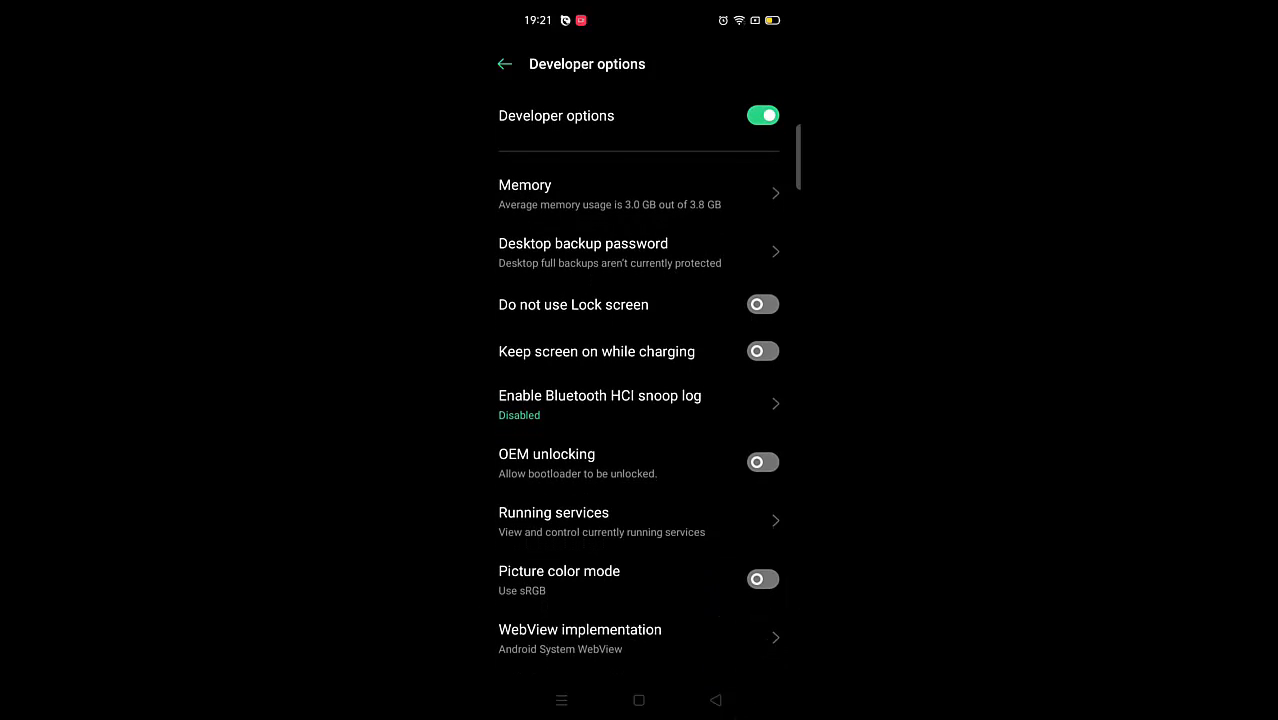
- Enable USB debugging in the phone's developer options and allow it in the confirmation dialog
left_click_drag(673, 489, 733, 300)
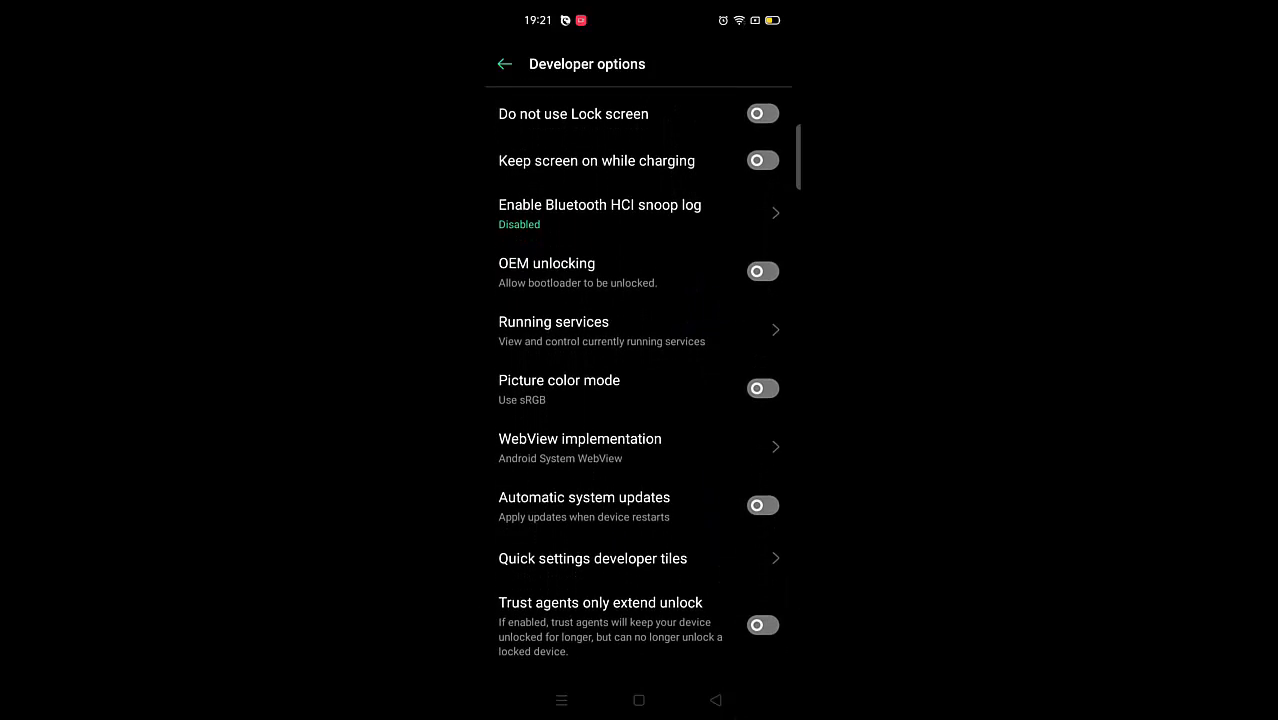
left_click_drag(723, 497, 750, 310)
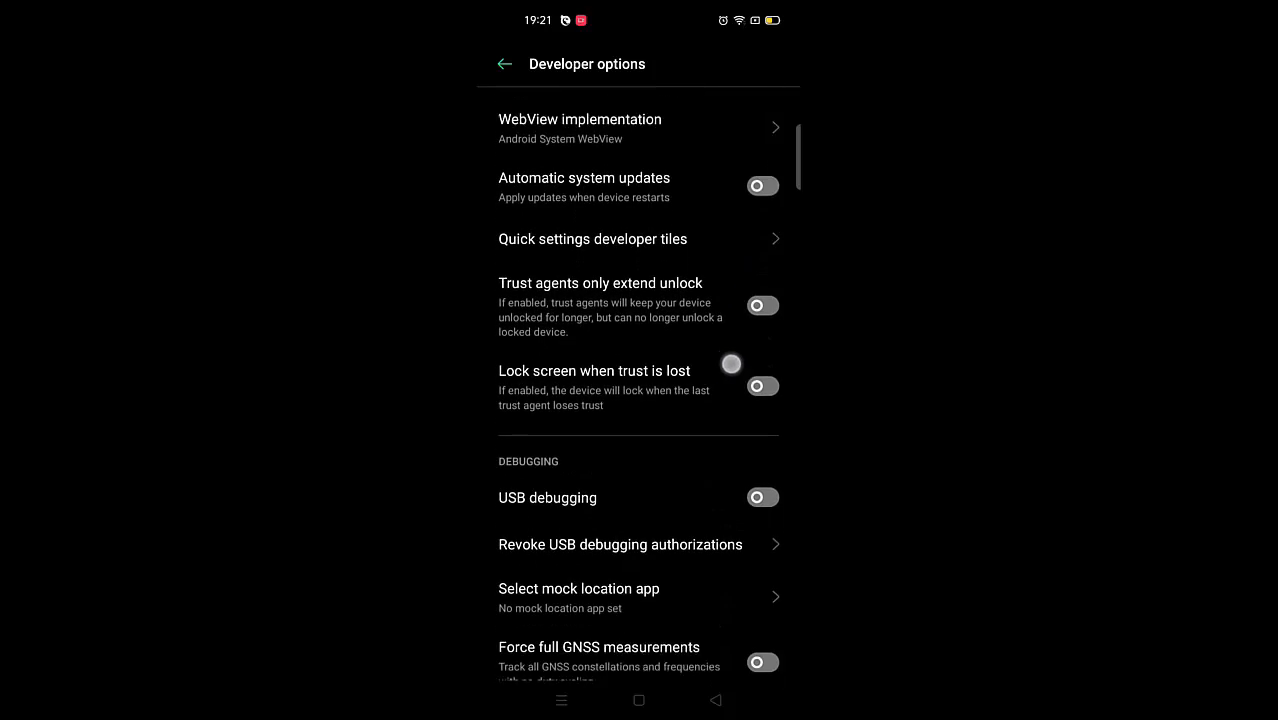
left_click_drag(731, 364, 731, 315)
left_click(762, 449)
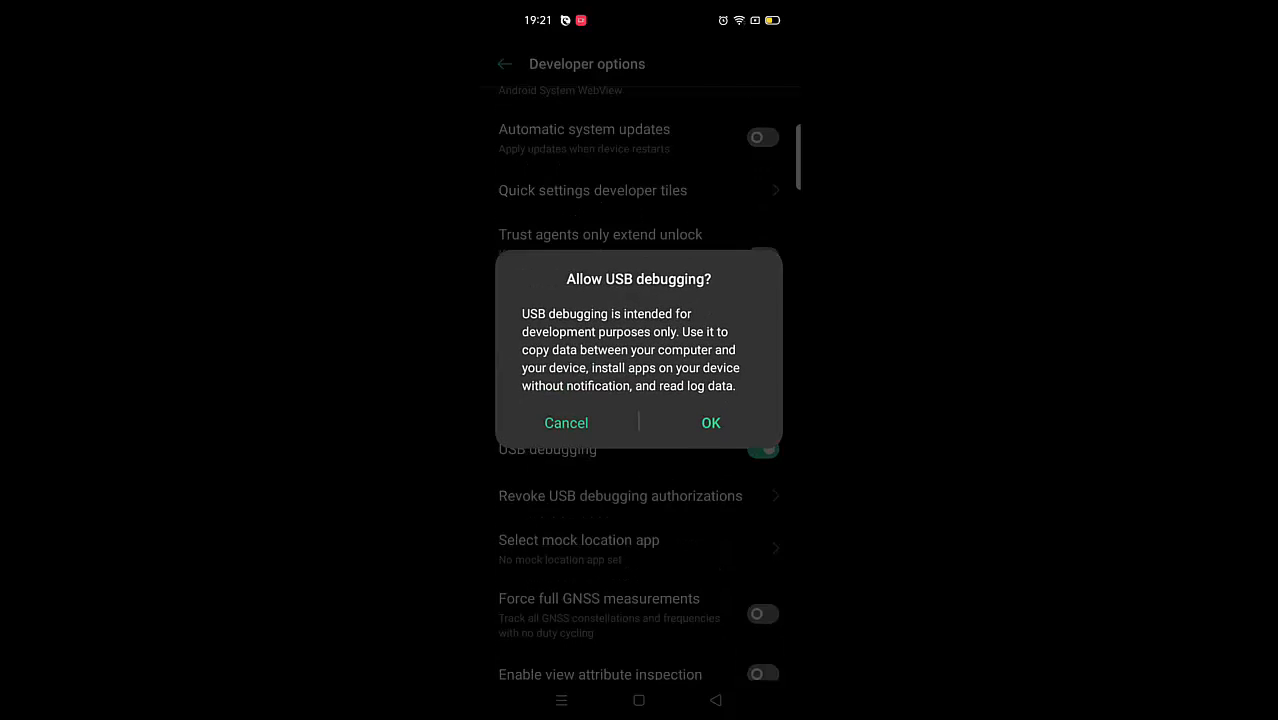
left_click(711, 423)
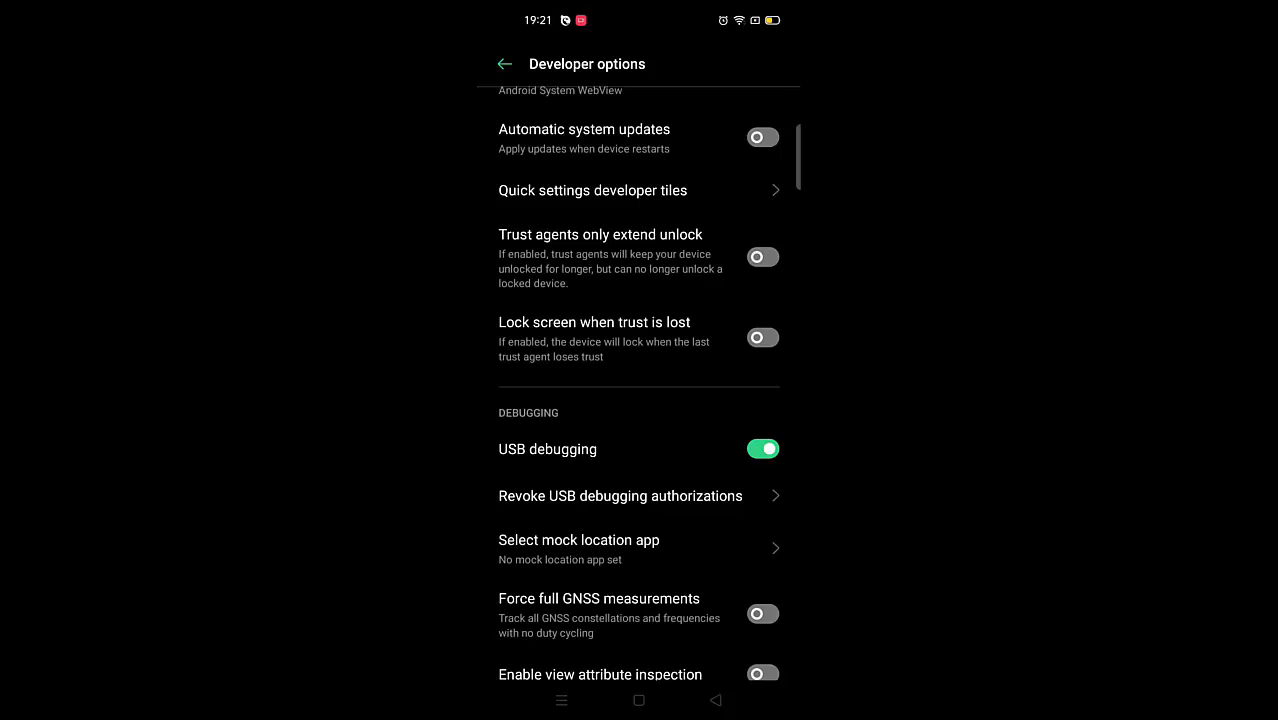
left_click_drag(725, 526, 756, 399)
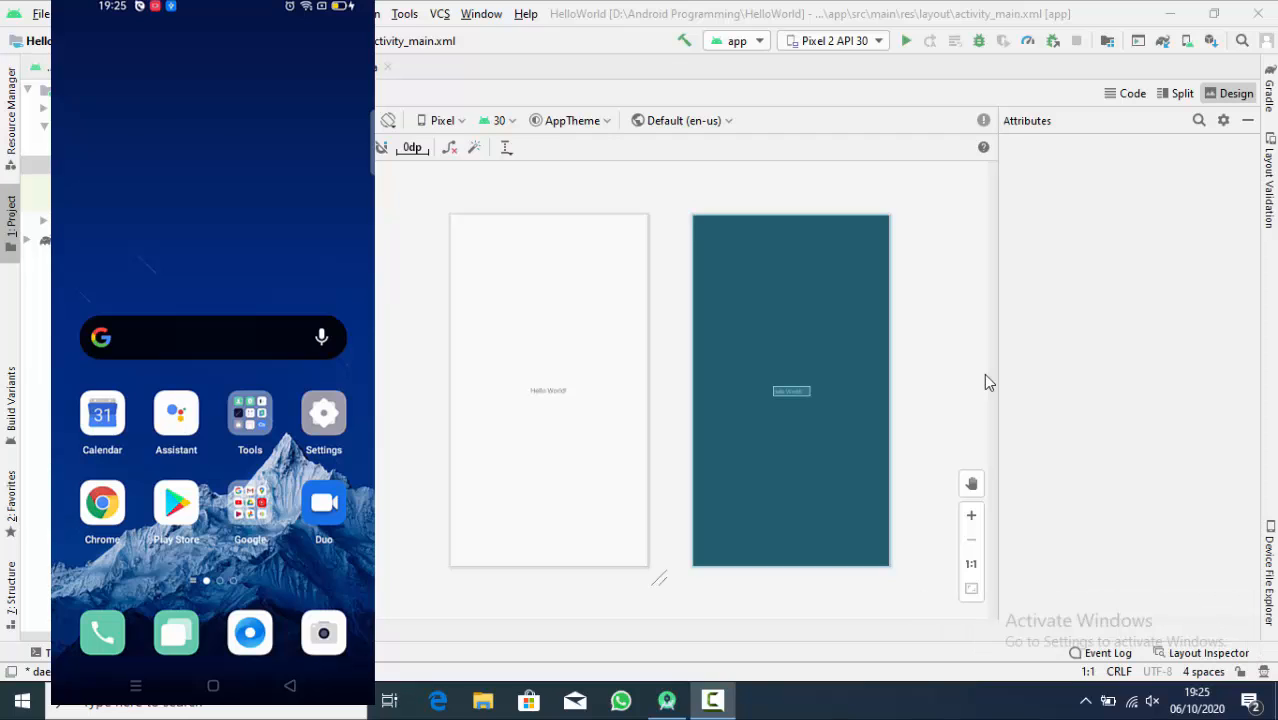
- Switch to Android Studio and check the available run devices for the connected phone
left_click(860, 43)
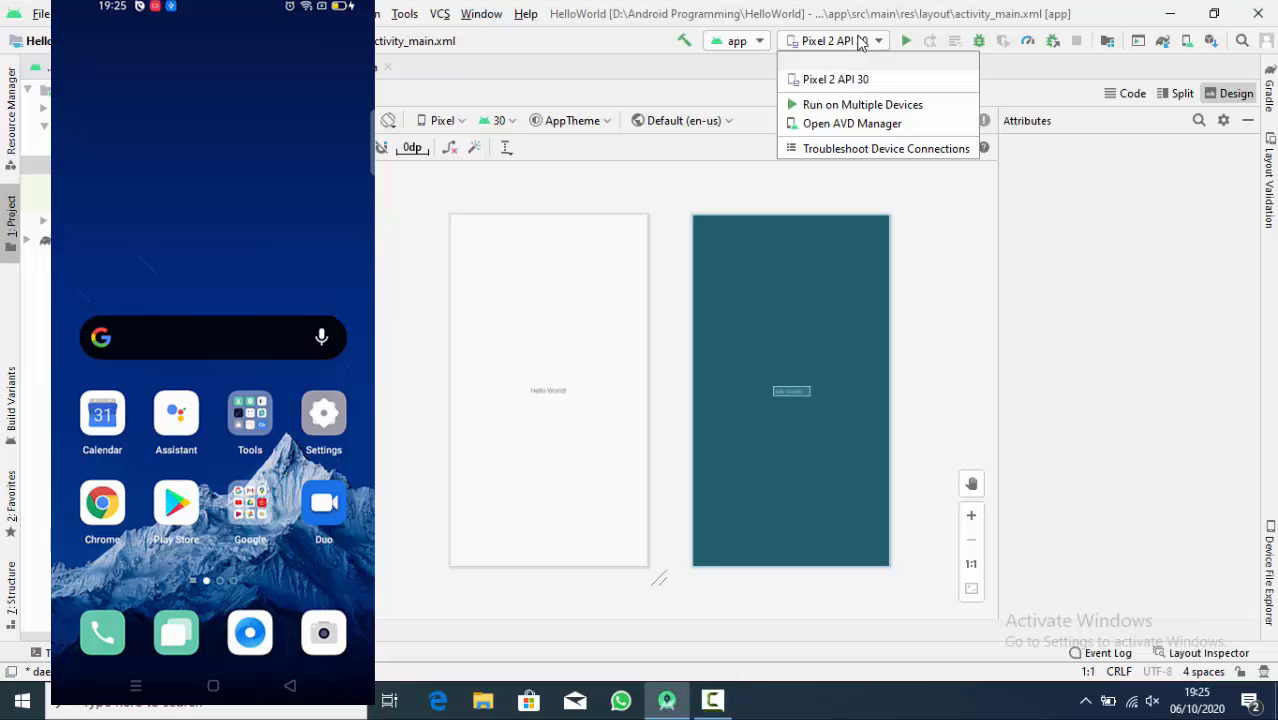
left_click(933, 260)
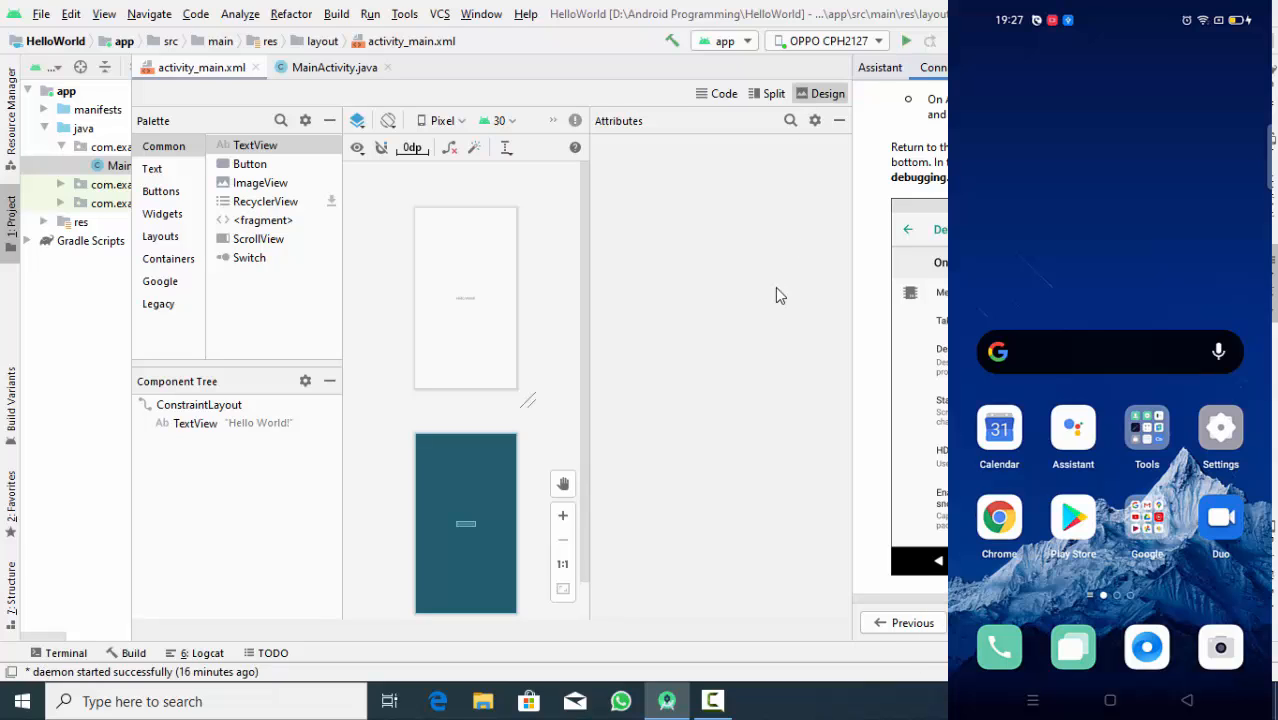
- Select the OPPO CPH2127 phone as the target device, run the app on it and close the connection assistant
left_click(808, 50)
left_click(805, 78)
left_click(906, 43)
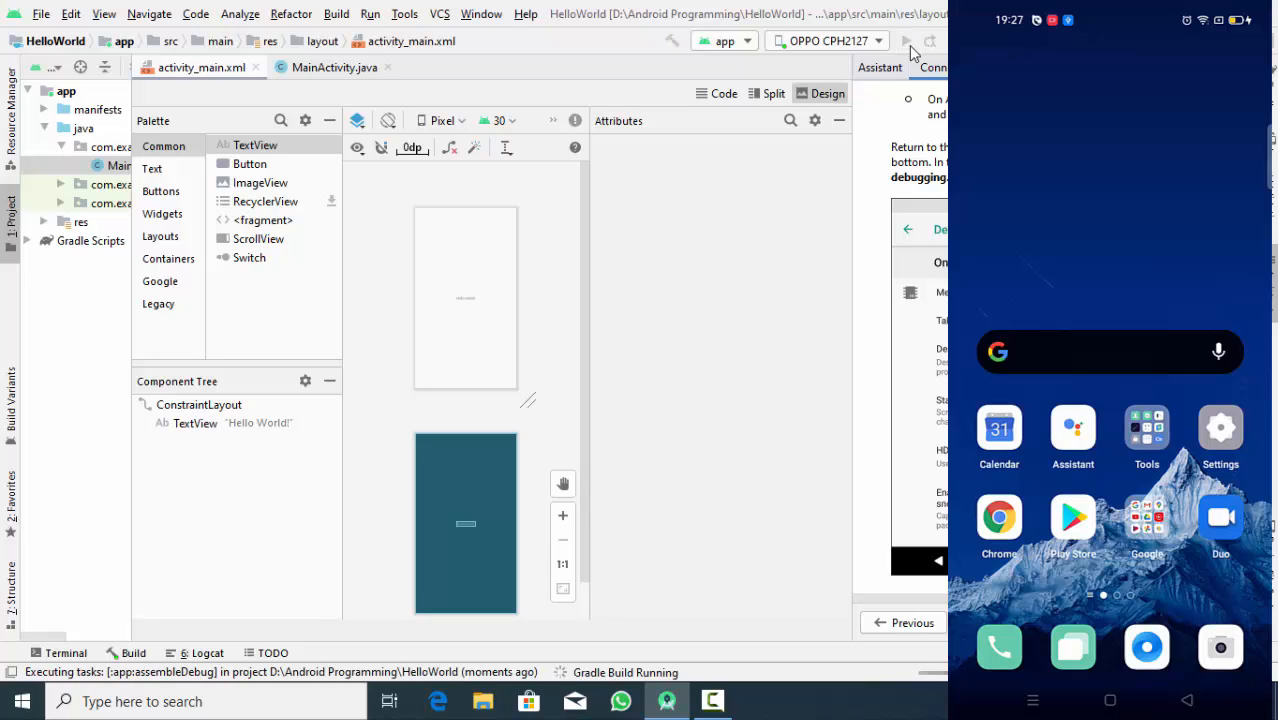
left_click(1246, 67)
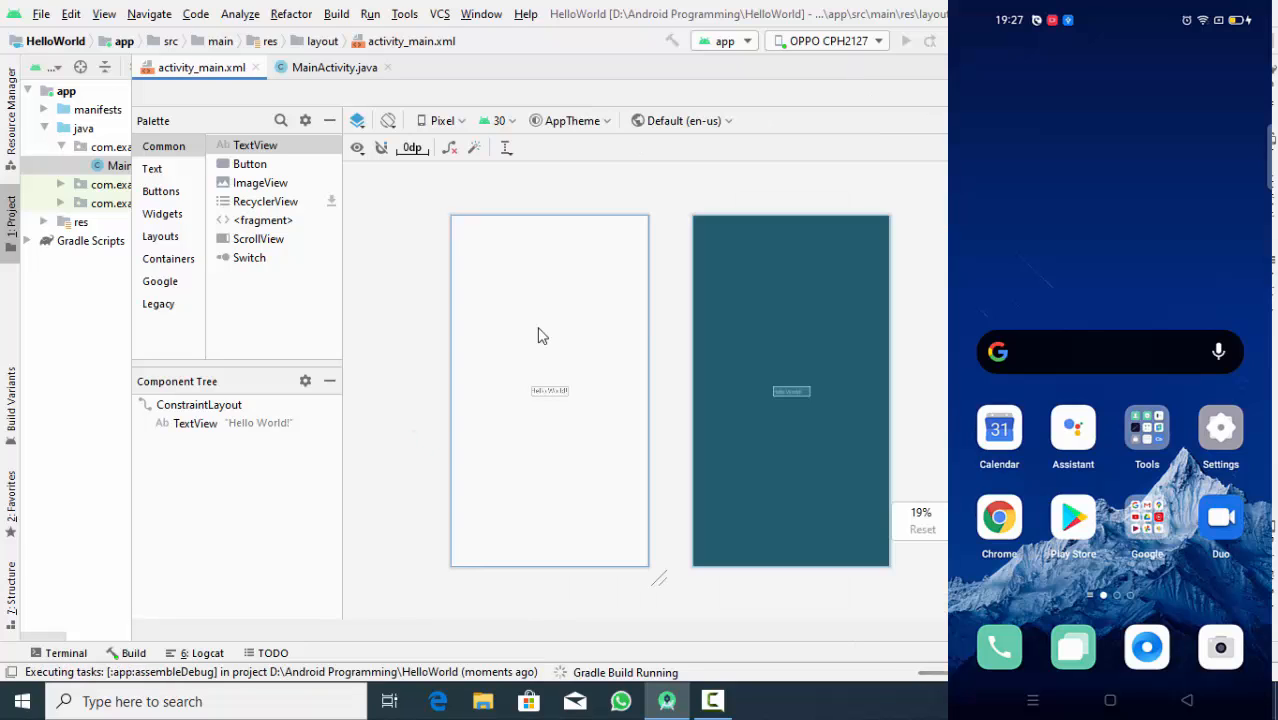